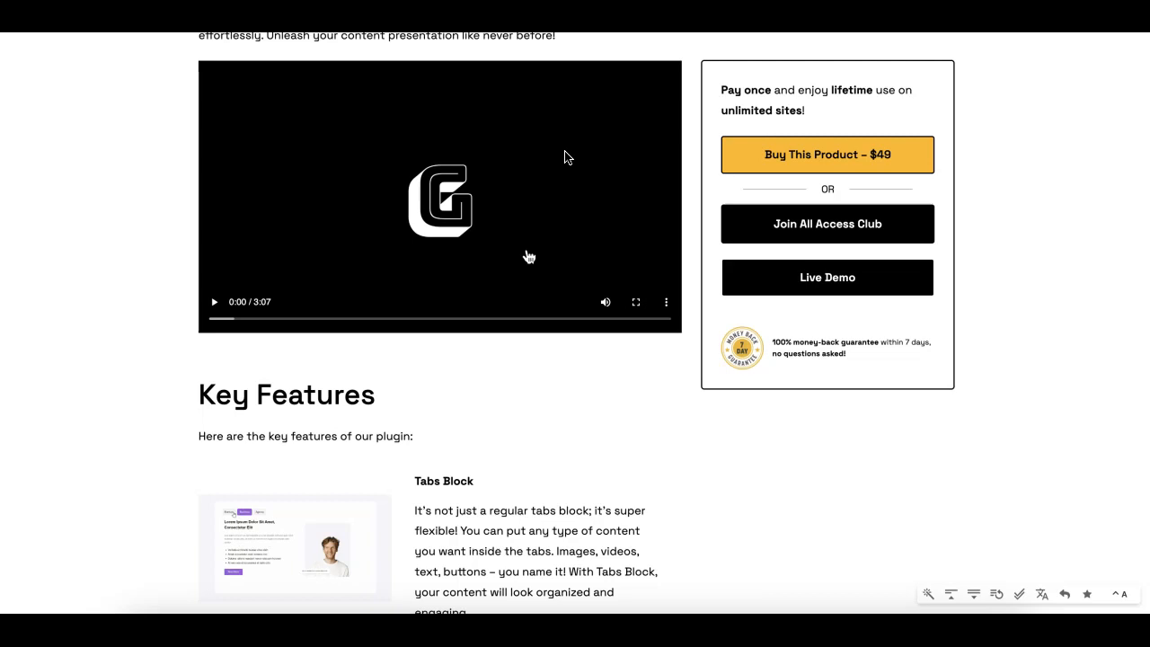
Look through the Tabs plugin's product page, including its introduction and key features
scroll(566, 156, "up", 5)
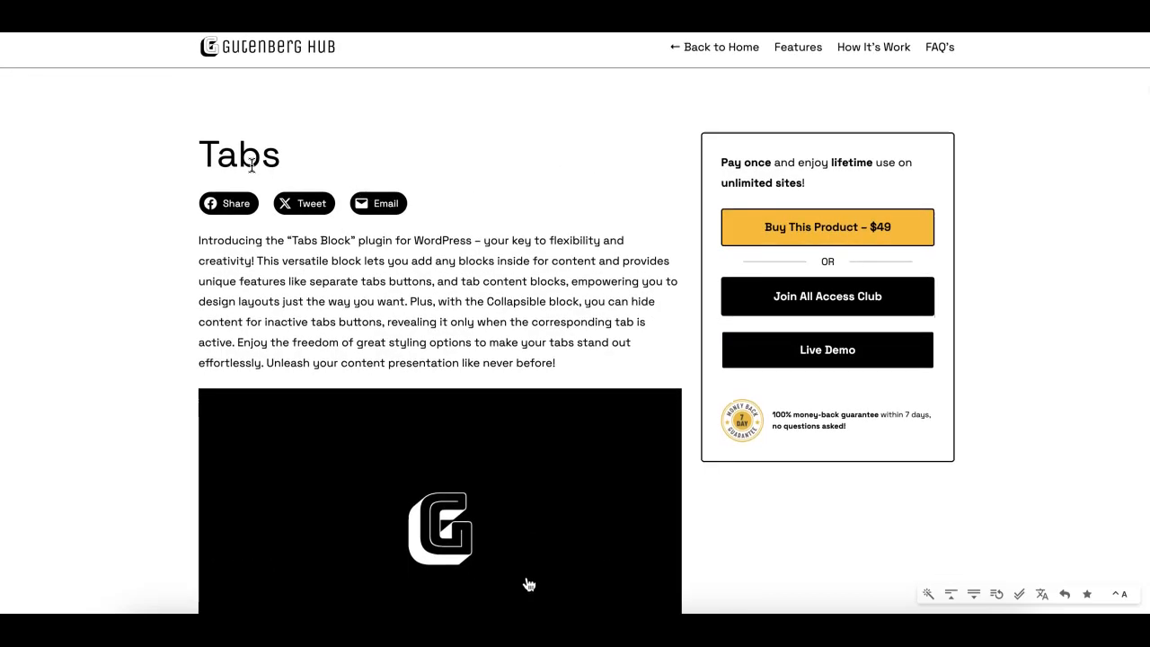
scroll(347, 336, "down", 3)
scroll(347, 336, "up", 3)
scroll(293, 329, "down", 10)
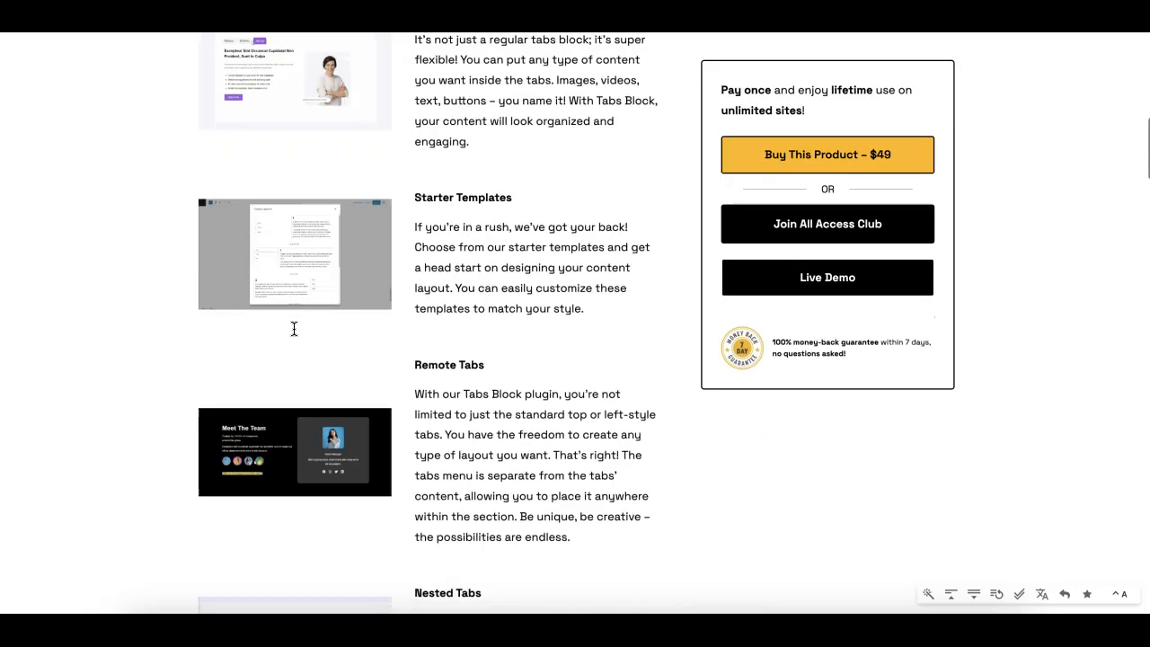
scroll(293, 329, "up", 1)
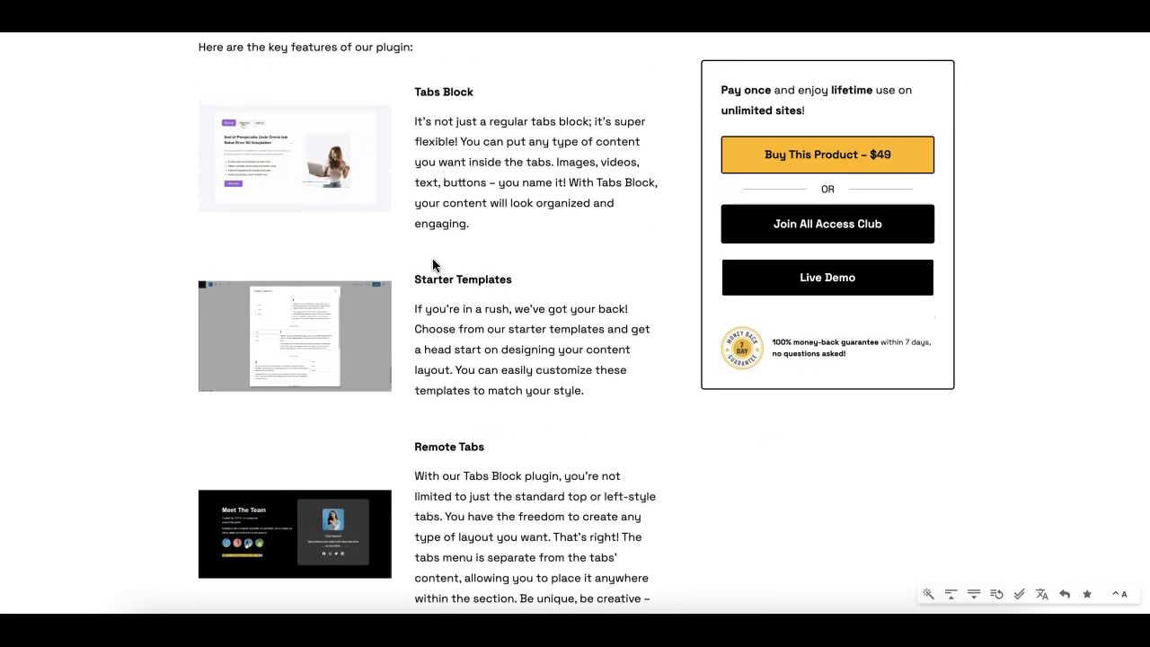
scroll(432, 259, "down", 5)
scroll(432, 258, "up", 10)
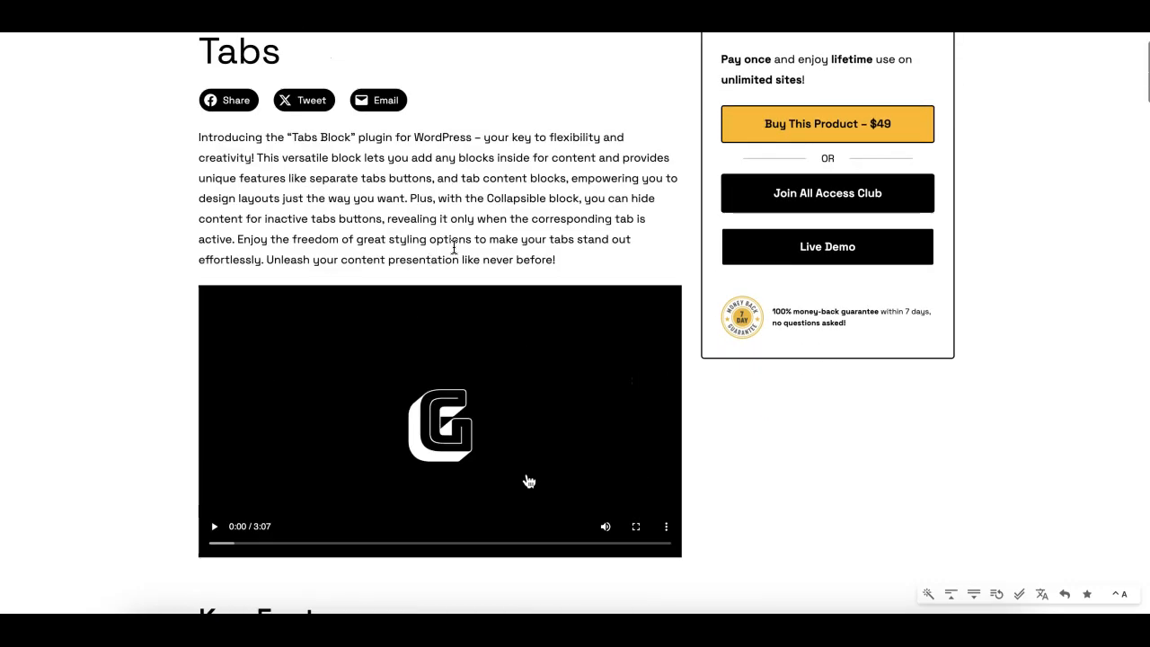
scroll(582, 216, "up", 1)
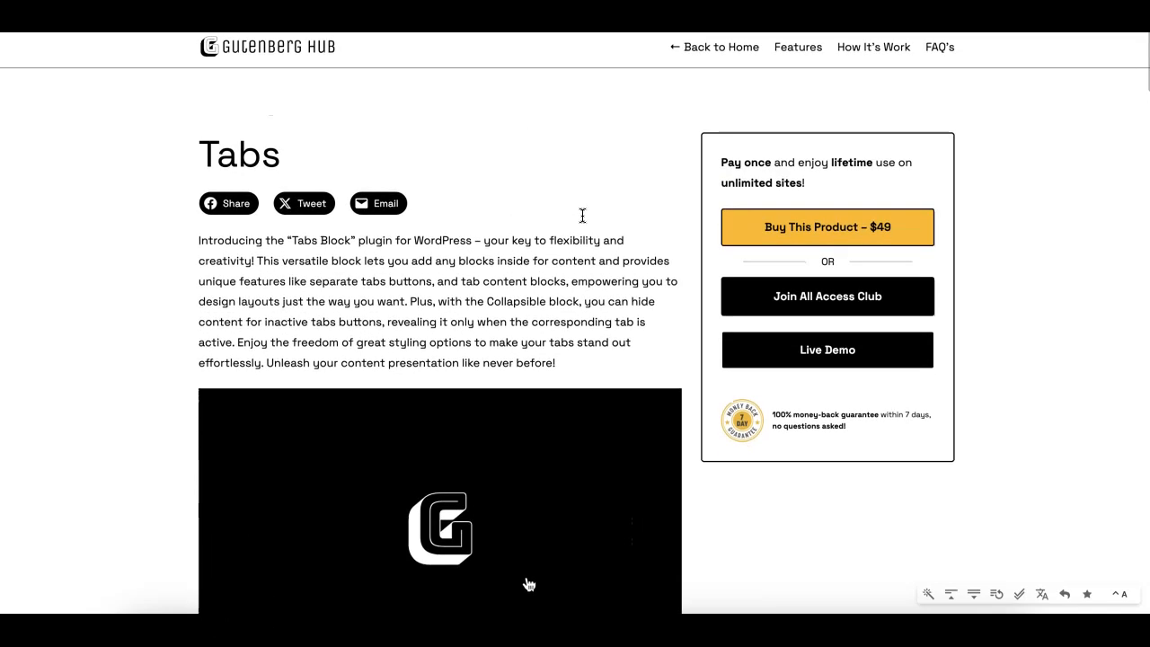
scroll(582, 215, "down", 1)
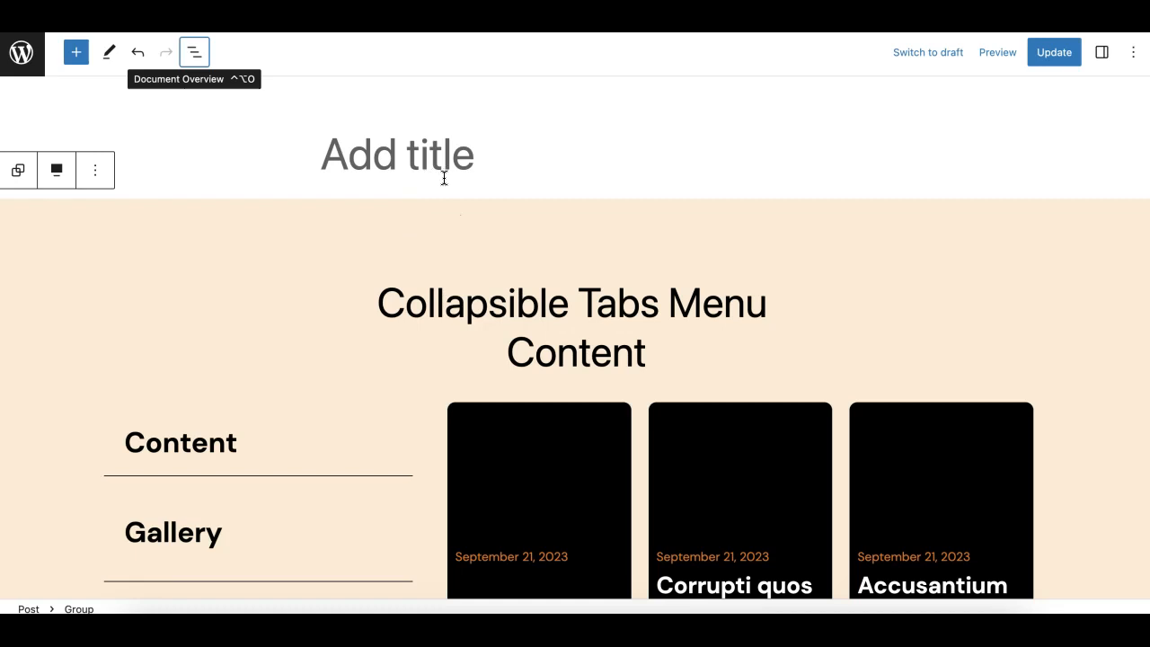
Review the example tab layouts in the post, from the collapsible tabs menu to the last section, and their block structure
scroll(362, 290, "down", 15)
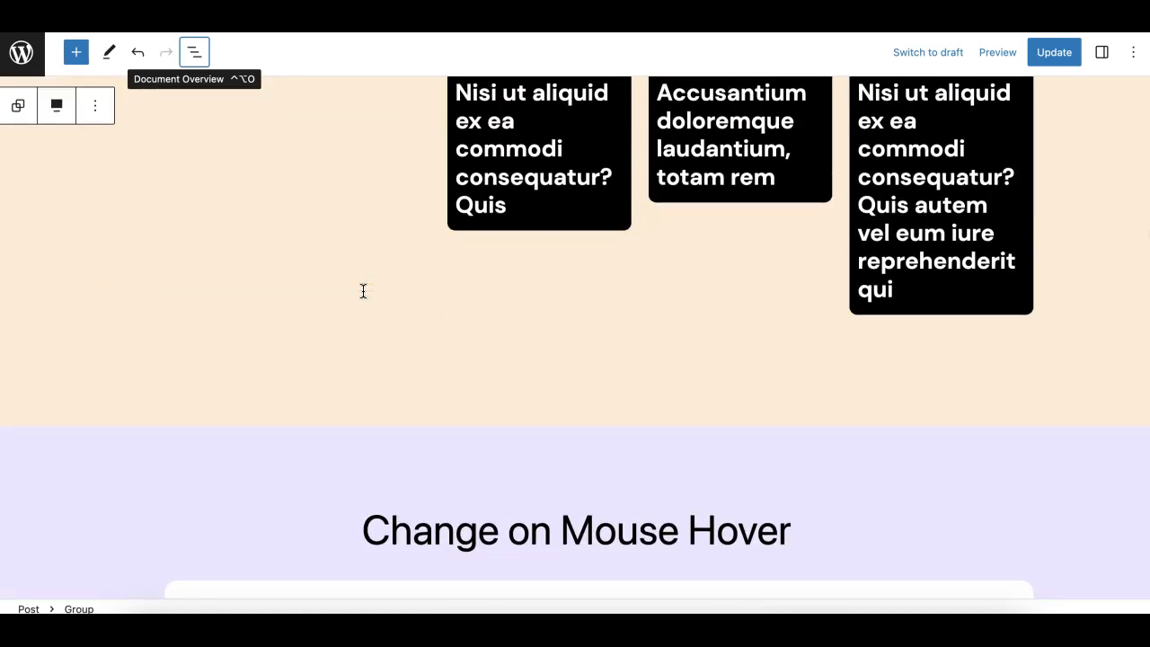
scroll(364, 290, "up", 10)
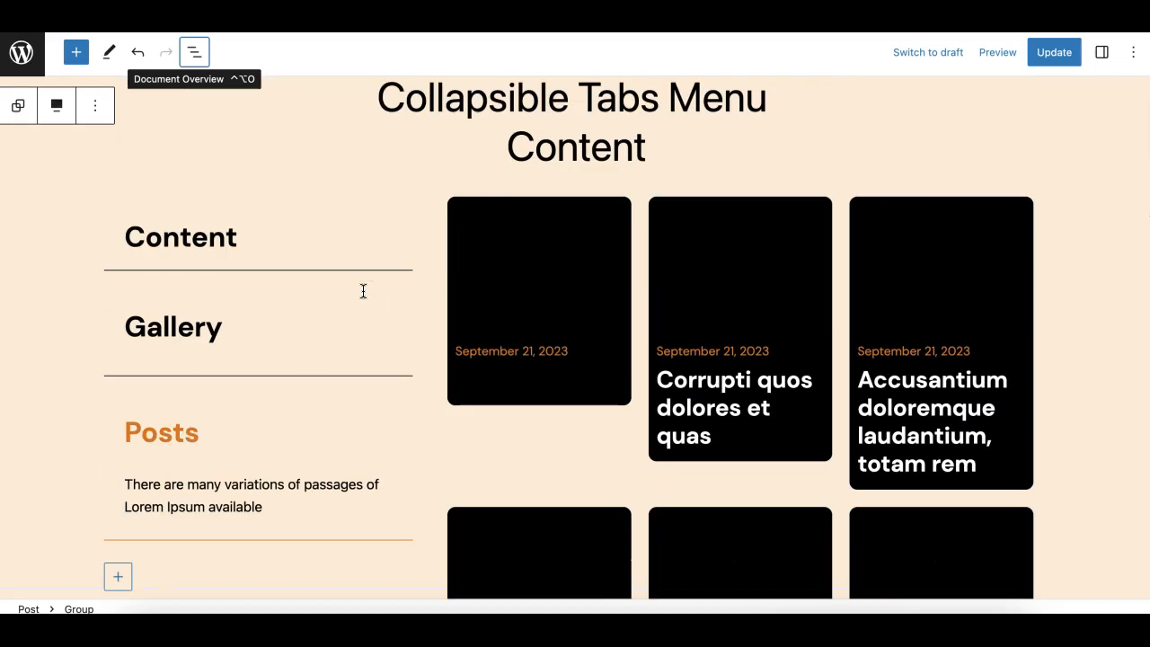
scroll(349, 360, "down", 12)
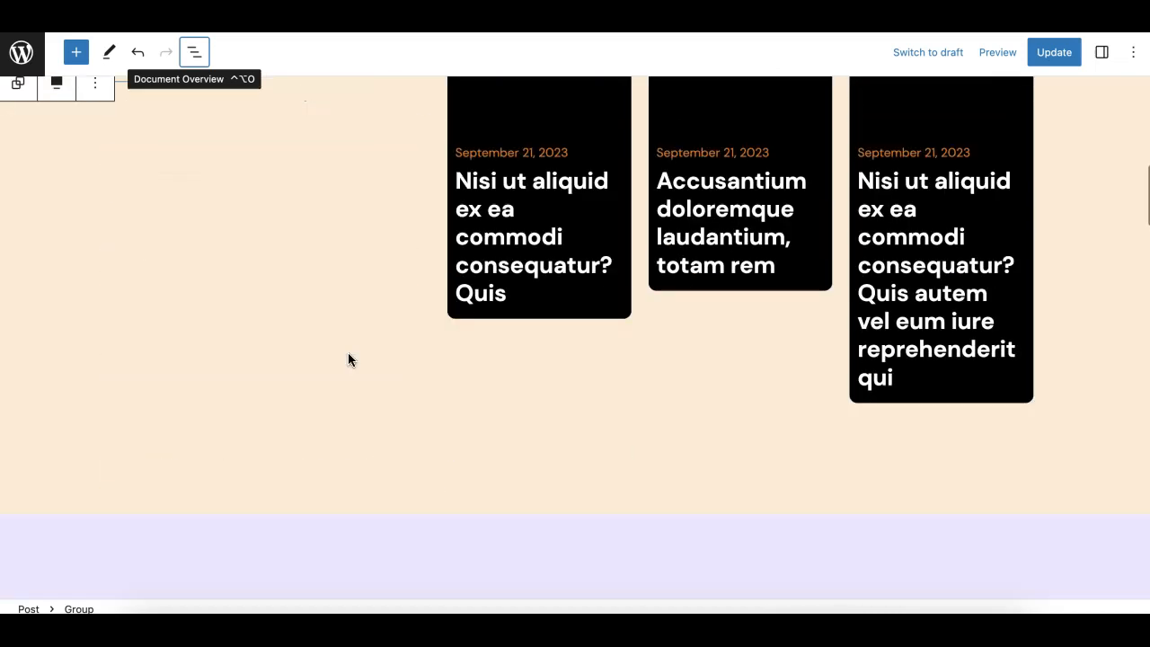
scroll(349, 360, "down", 5)
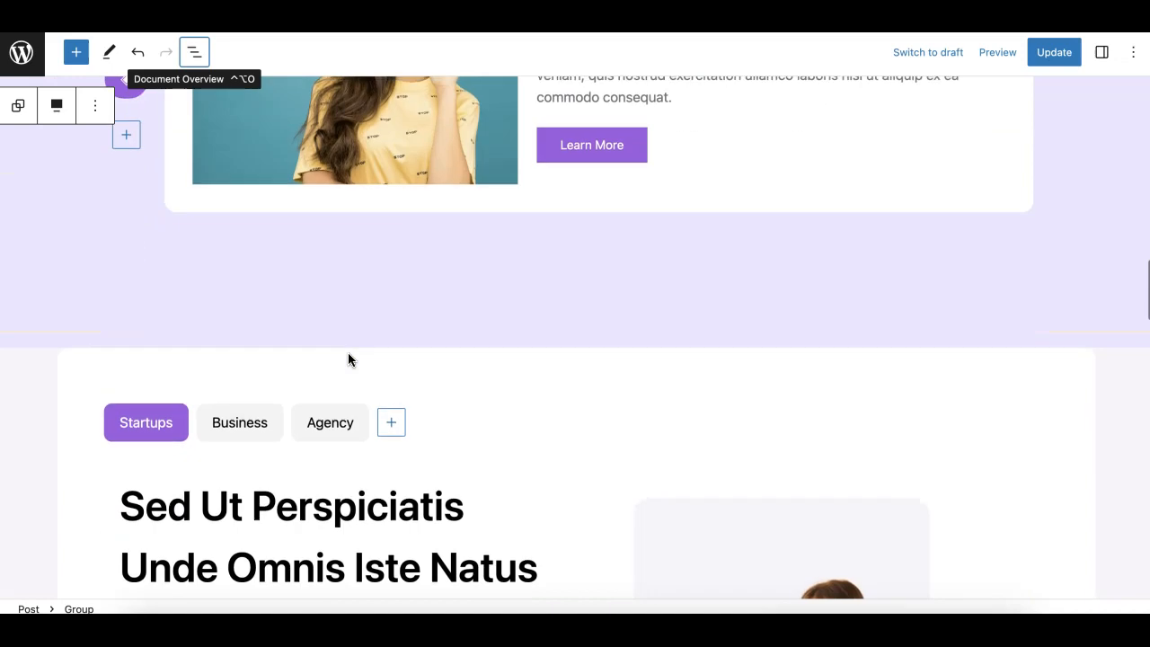
scroll(348, 359, "up", 10)
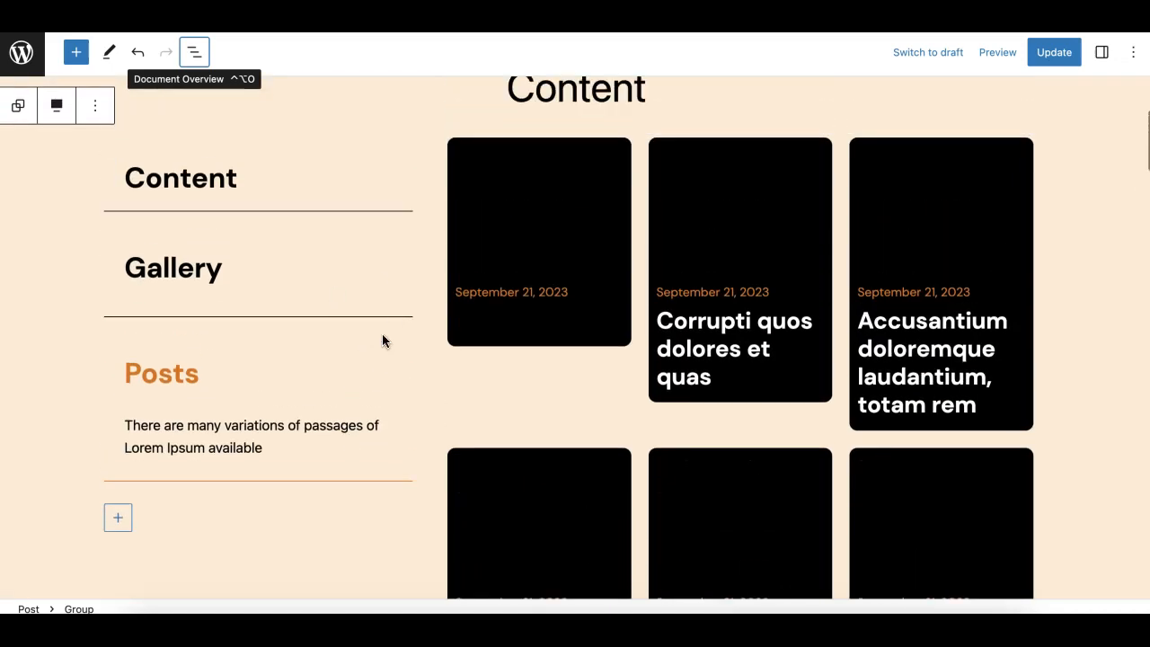
scroll(384, 350, "down", 12)
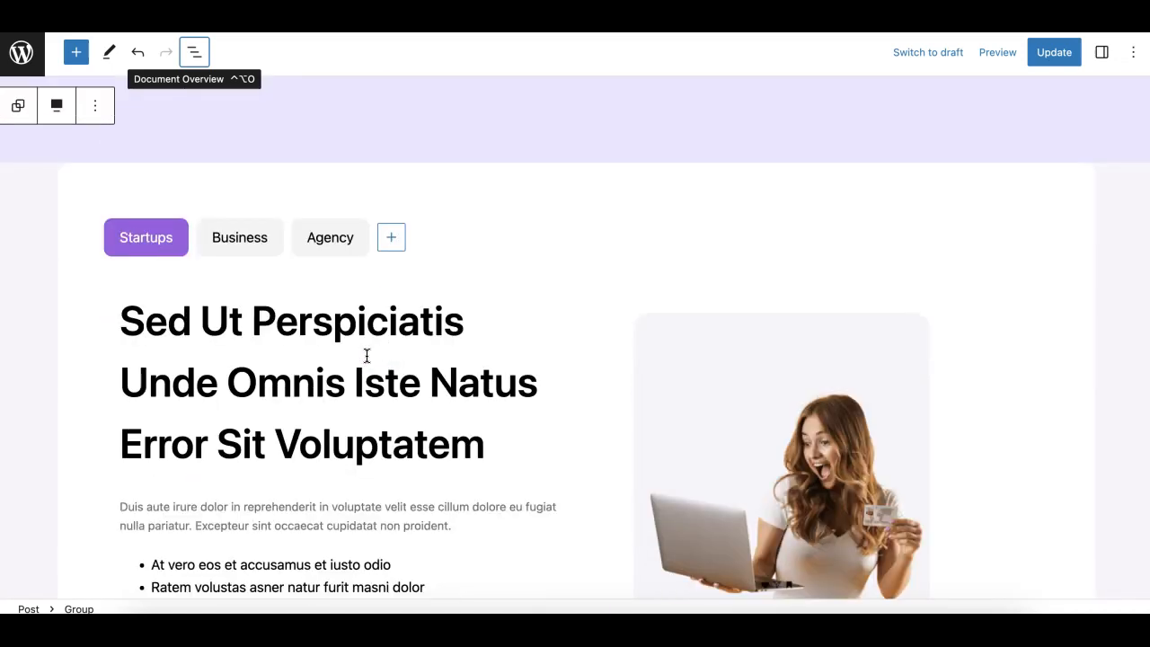
triple_click(365, 356)
left_click(195, 52)
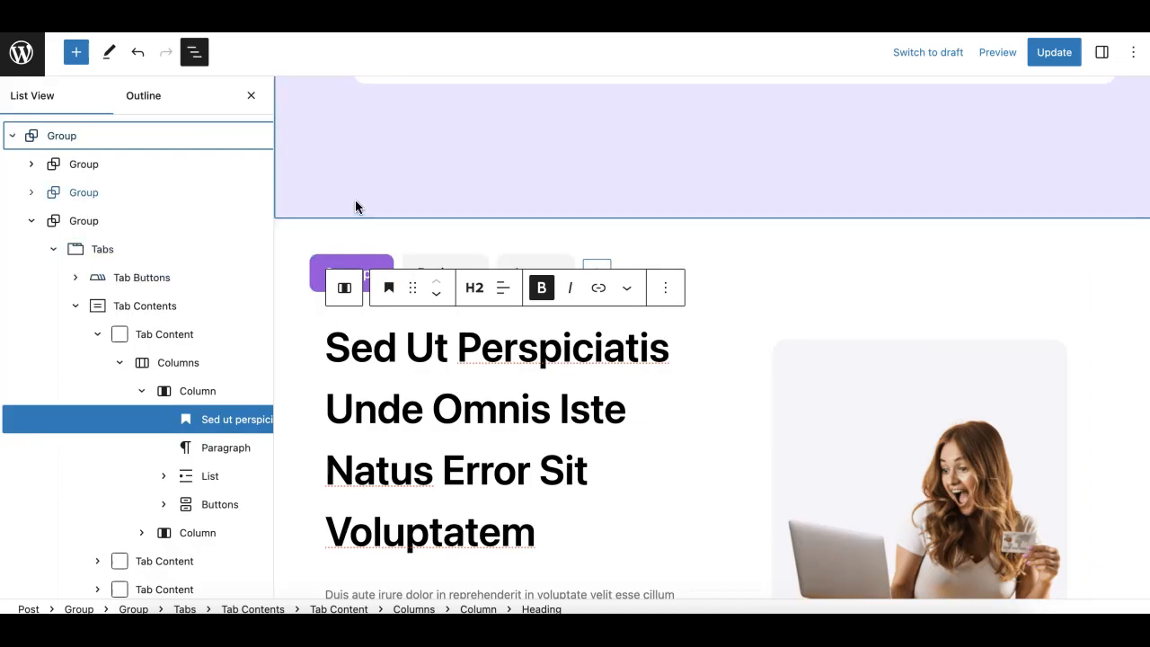
left_click(251, 96)
scroll(312, 324, "down", 10)
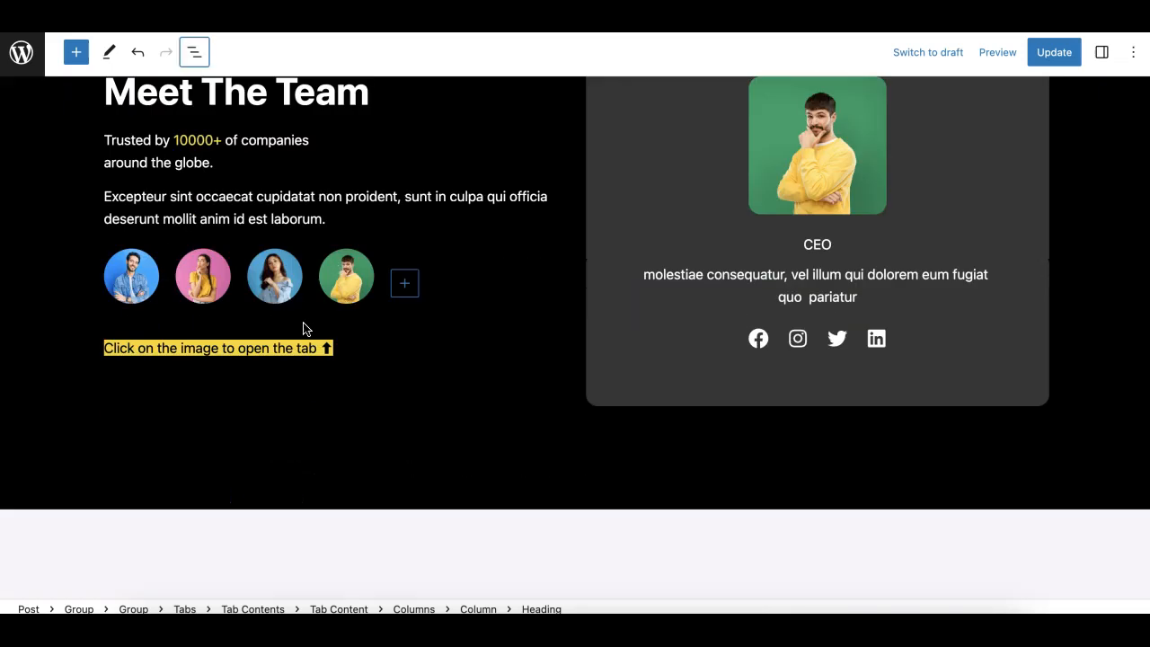
scroll(310, 360, "down", 15)
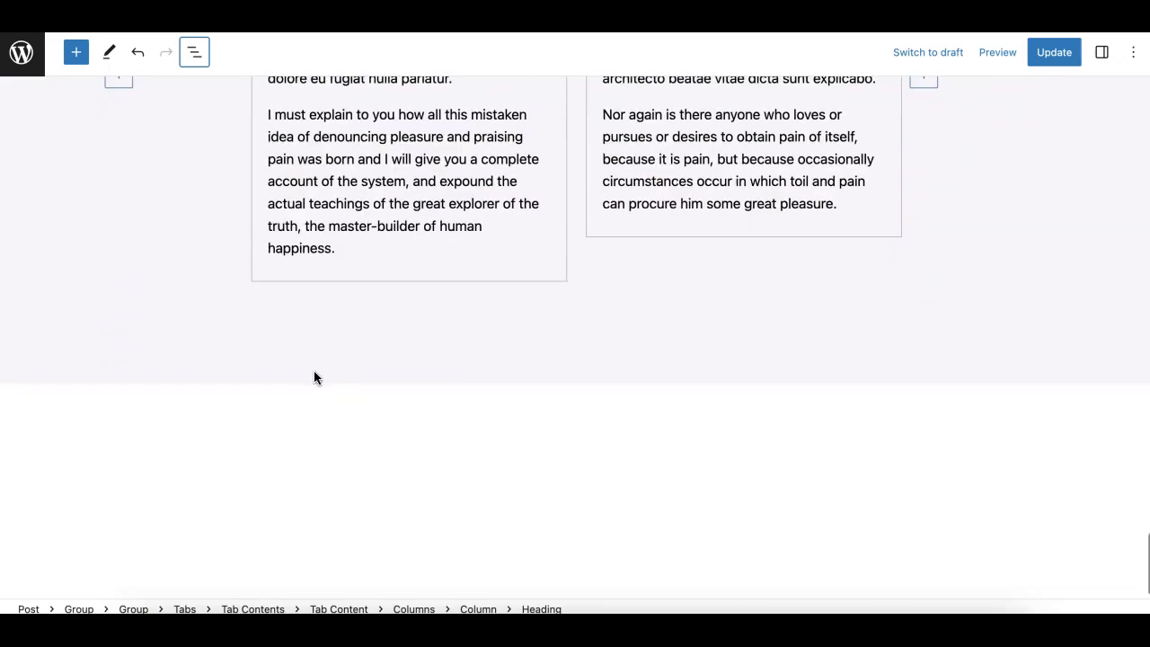
scroll(314, 371, "up", 15)
Remove the outermost Group block that holds all the example tab sections from the post
left_click(194, 52)
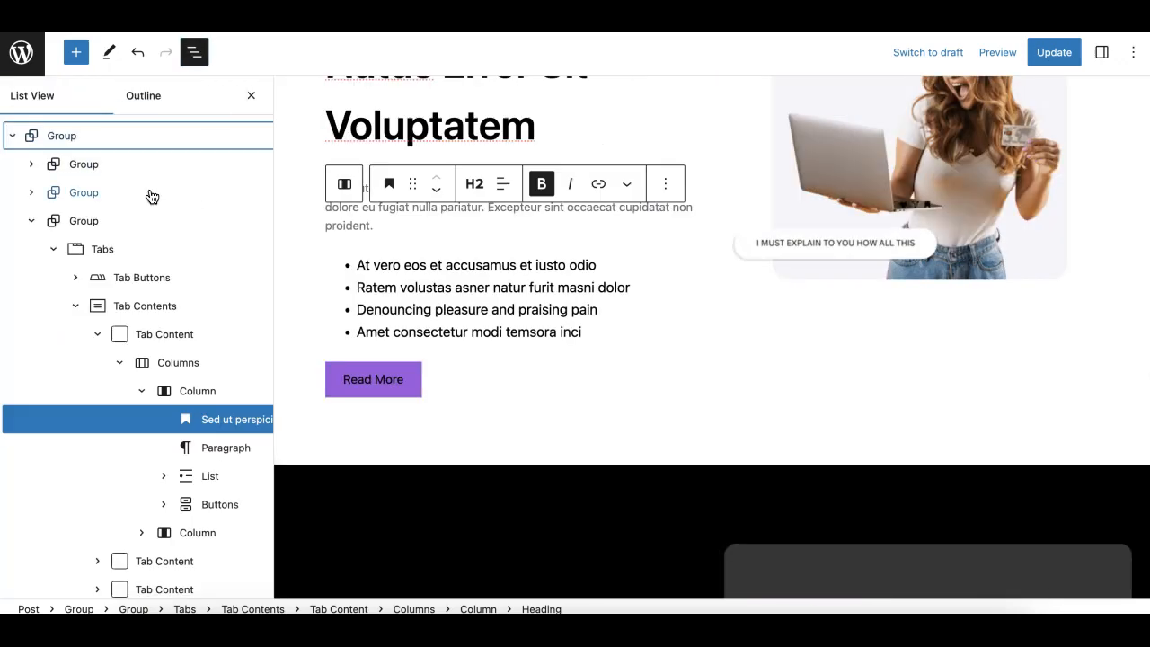
left_click(13, 136)
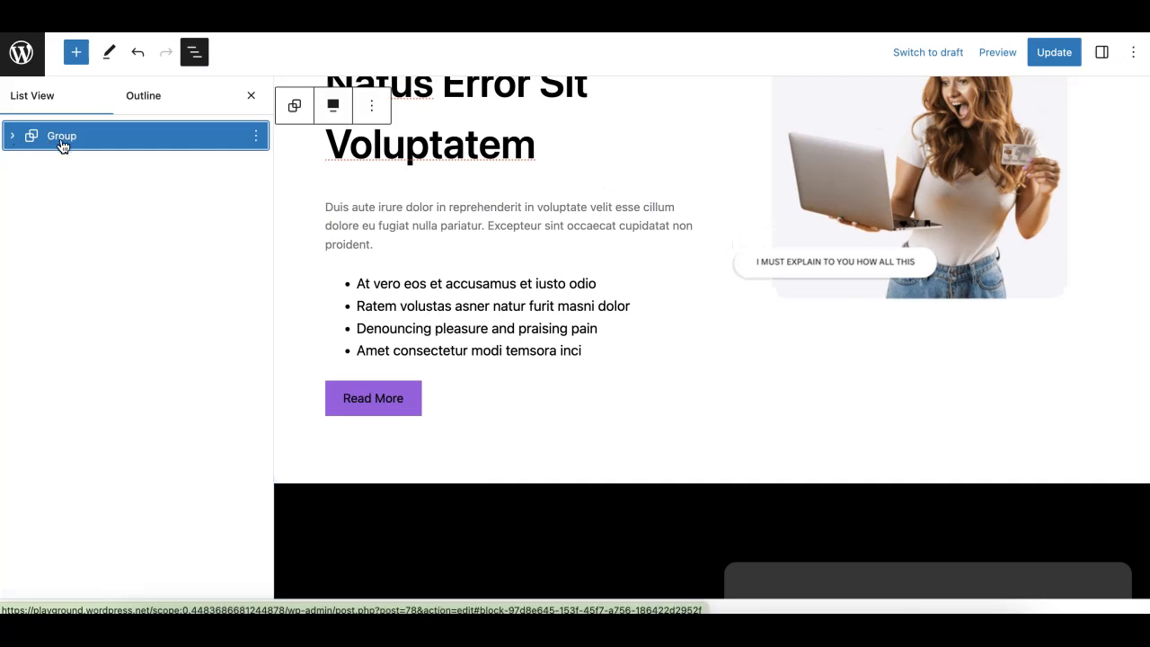
left_click(256, 135)
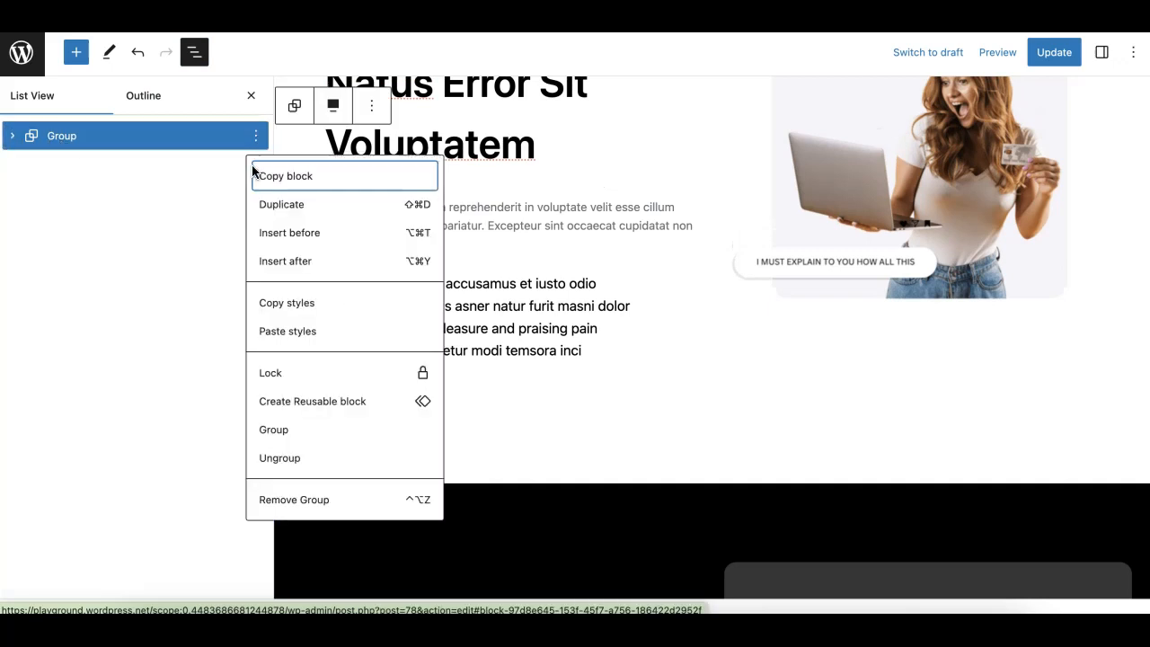
left_click(289, 501)
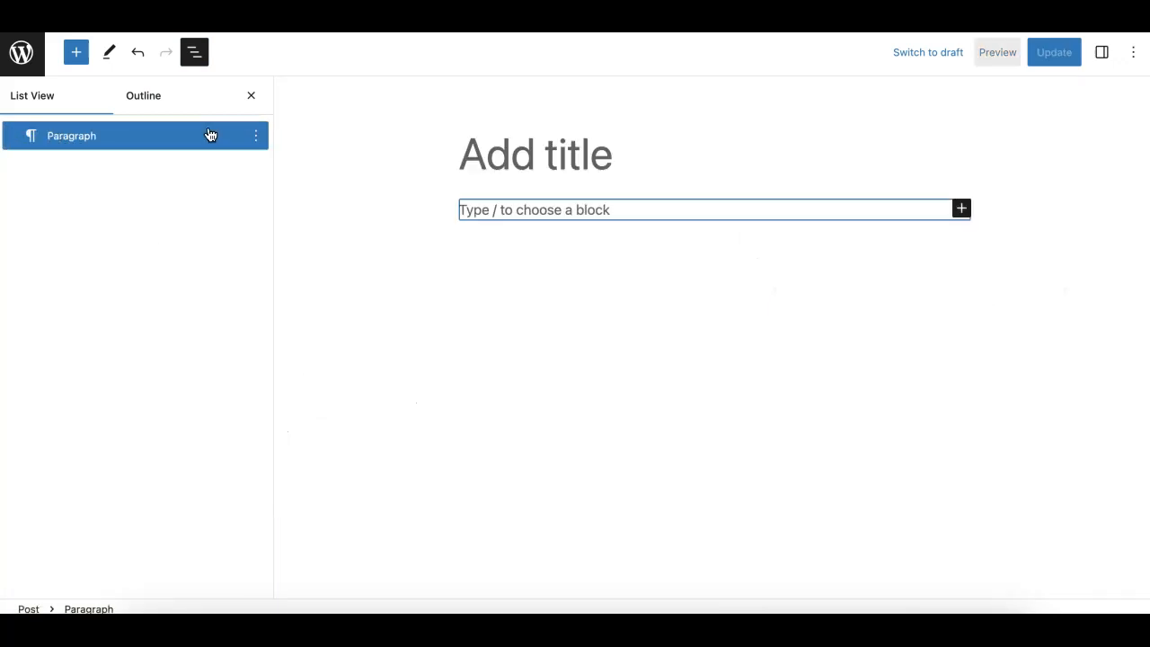
Enter "Demo" as the post title and continue into the first empty paragraph
left_click(513, 155)
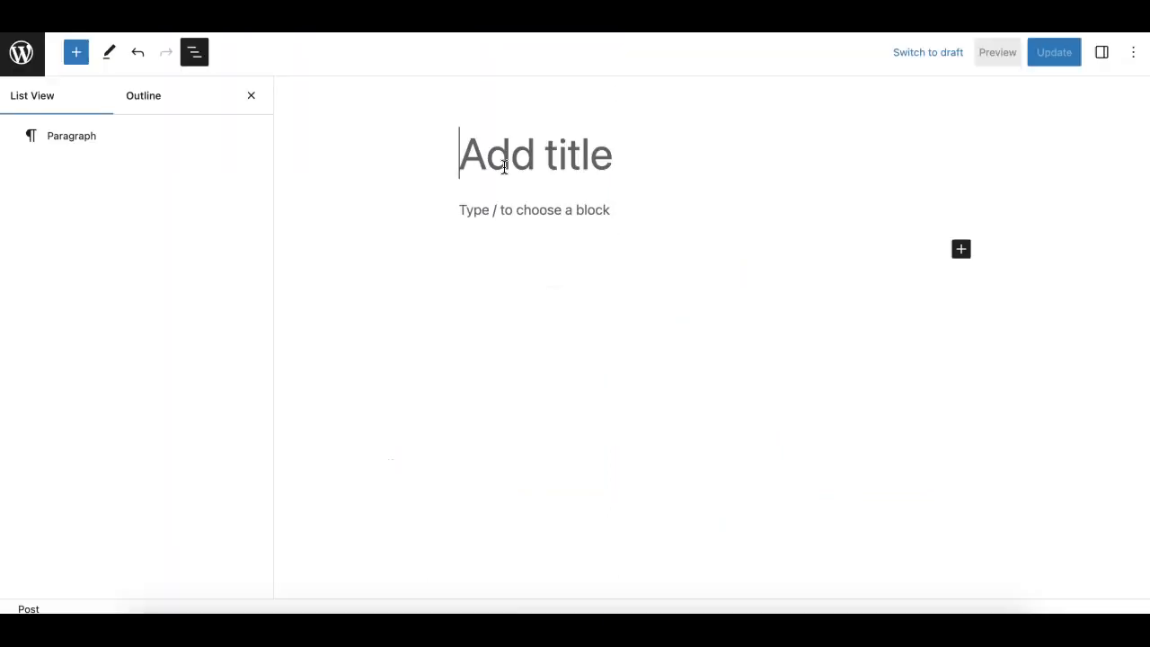
type("Demo")
key("Return")
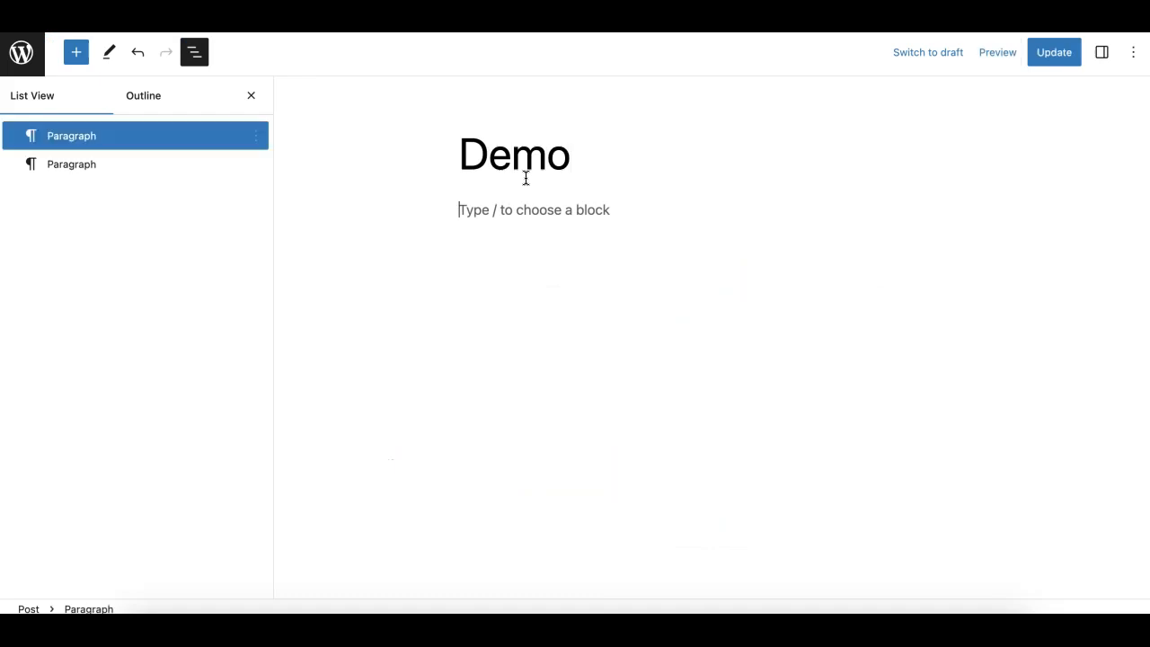
Insert a Tabs block with the blank start option under the title and delete the empty paragraph below it
type("/tab")
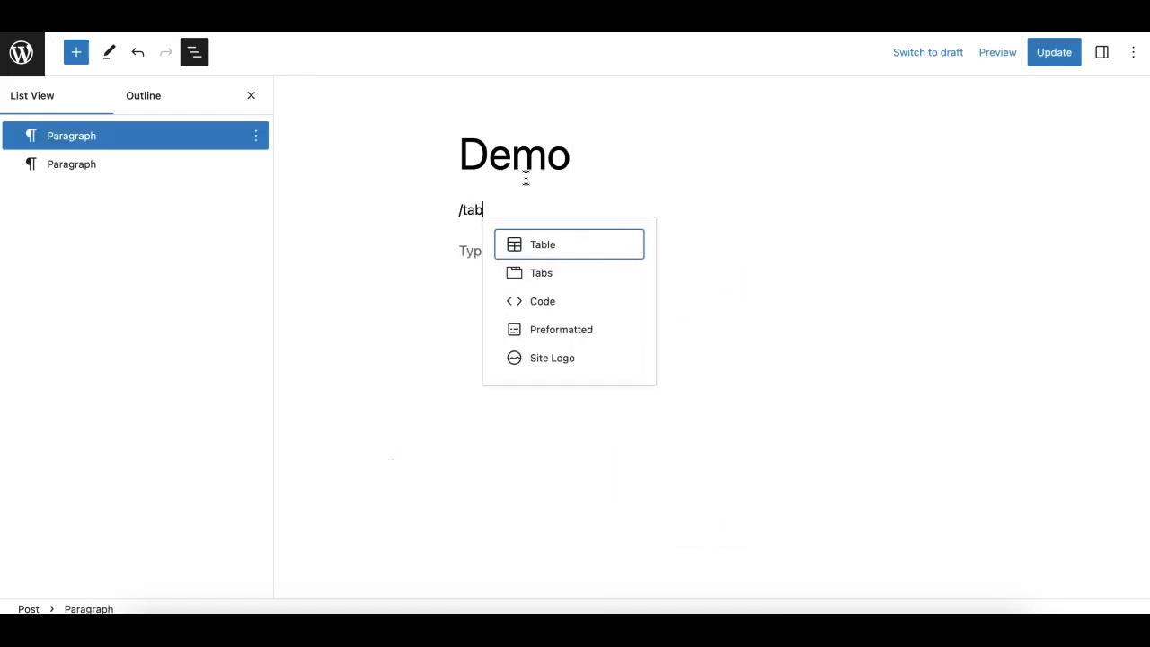
left_click(535, 286)
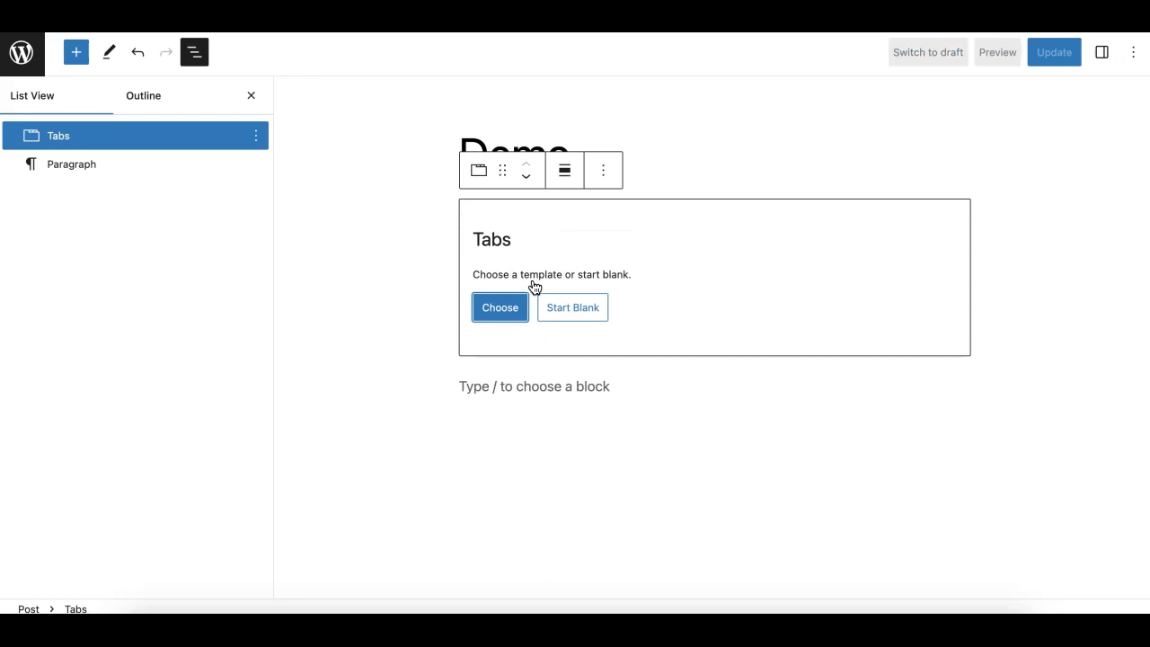
left_click(578, 310)
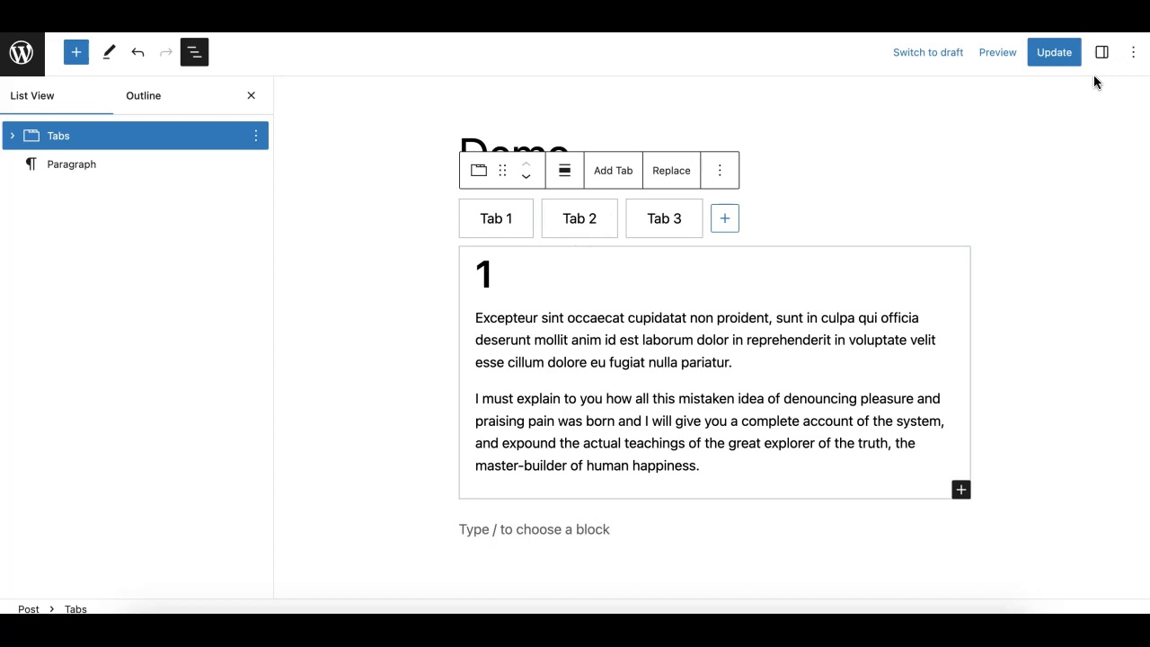
left_click(62, 166)
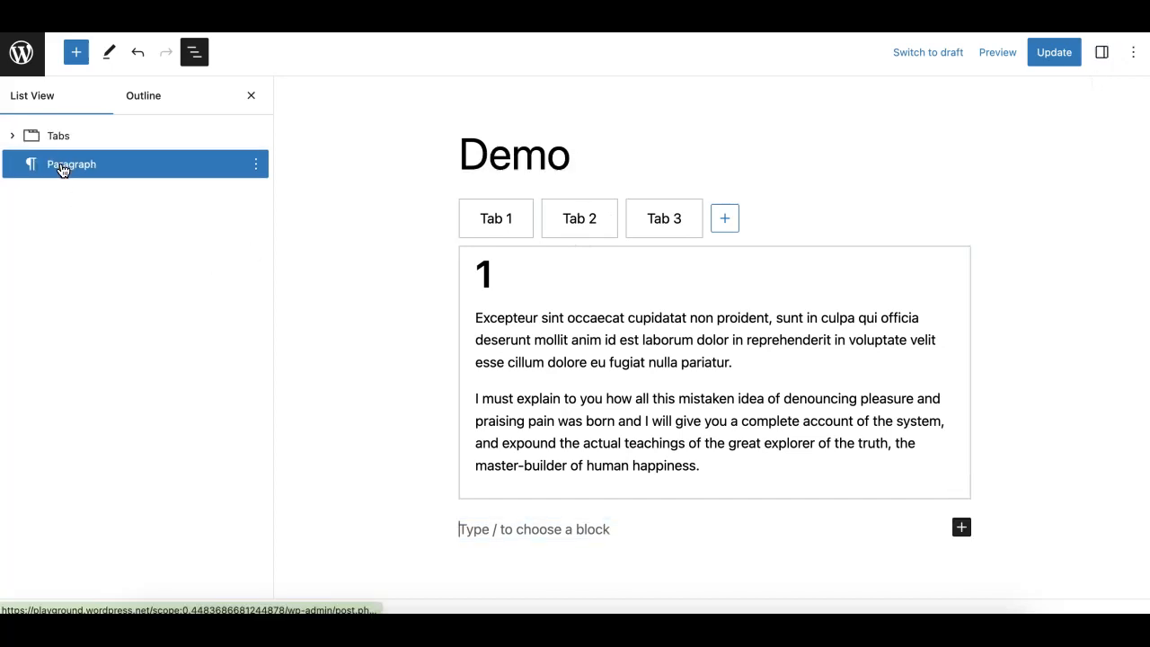
key("Delete")
Examine how the Tabs block nests Tab Buttons and Tab Contents, including their child blocks and block settings
left_click(12, 136)
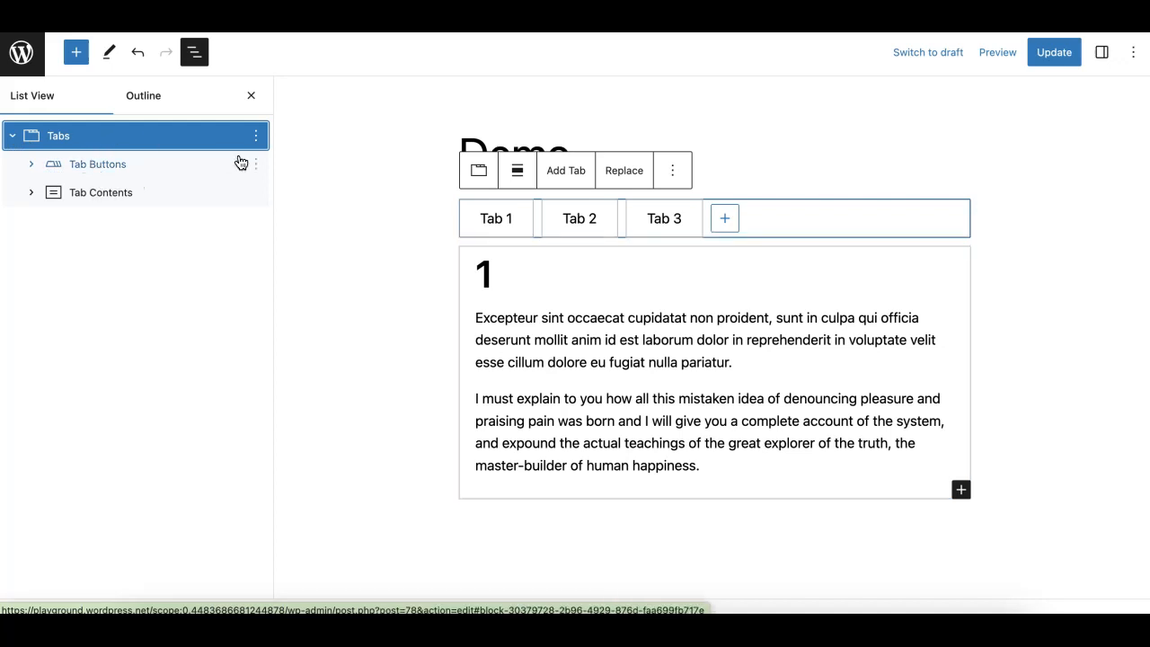
left_click(121, 171)
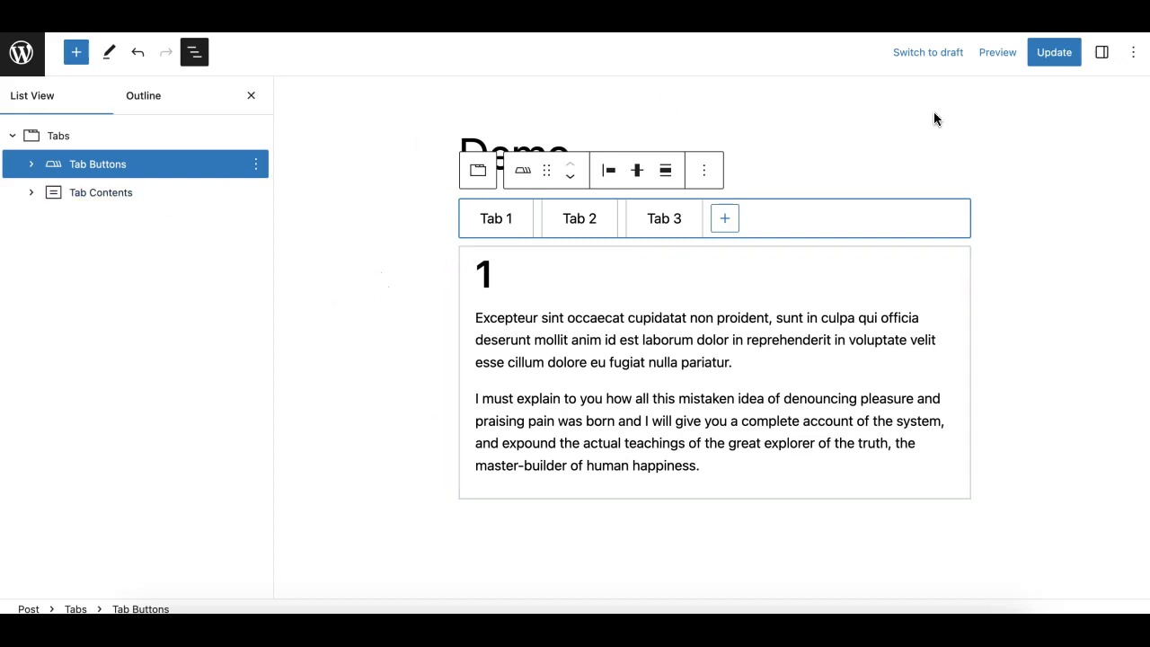
left_click(1108, 51)
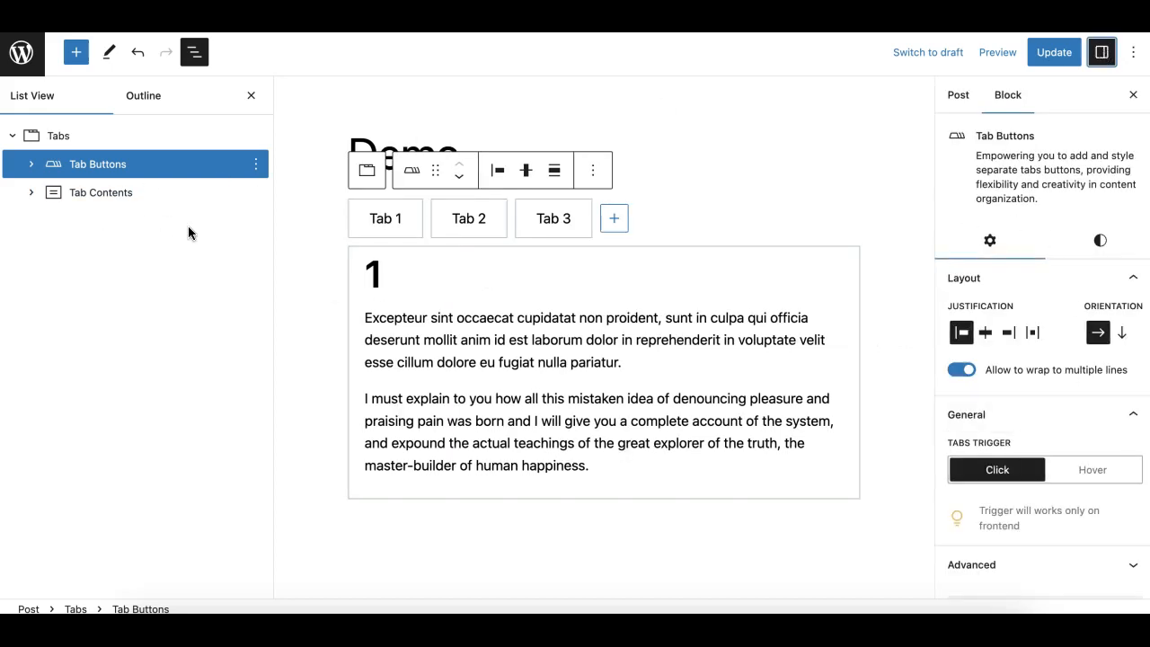
left_click(120, 197)
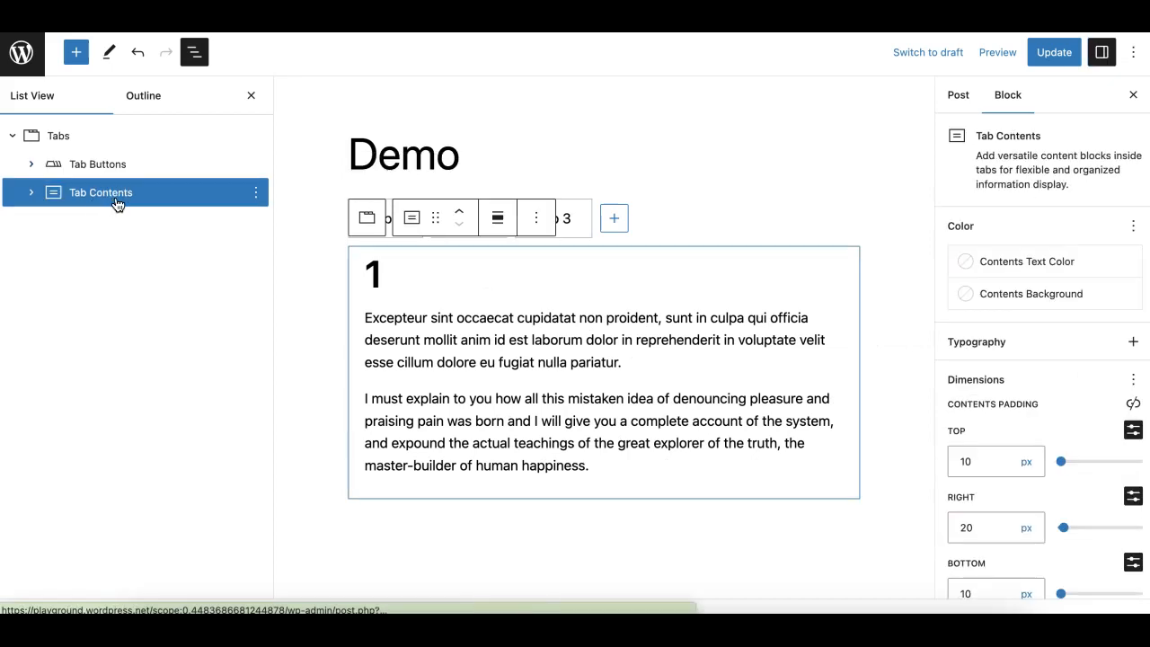
left_click(30, 194)
left_click(30, 165)
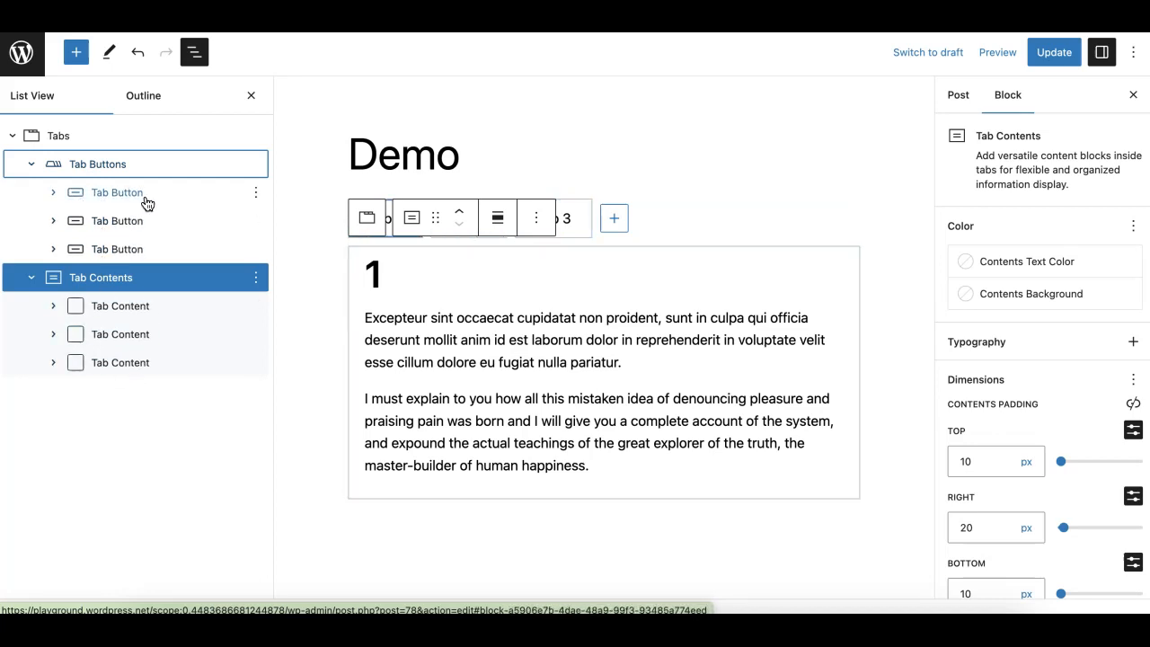
left_click(54, 194)
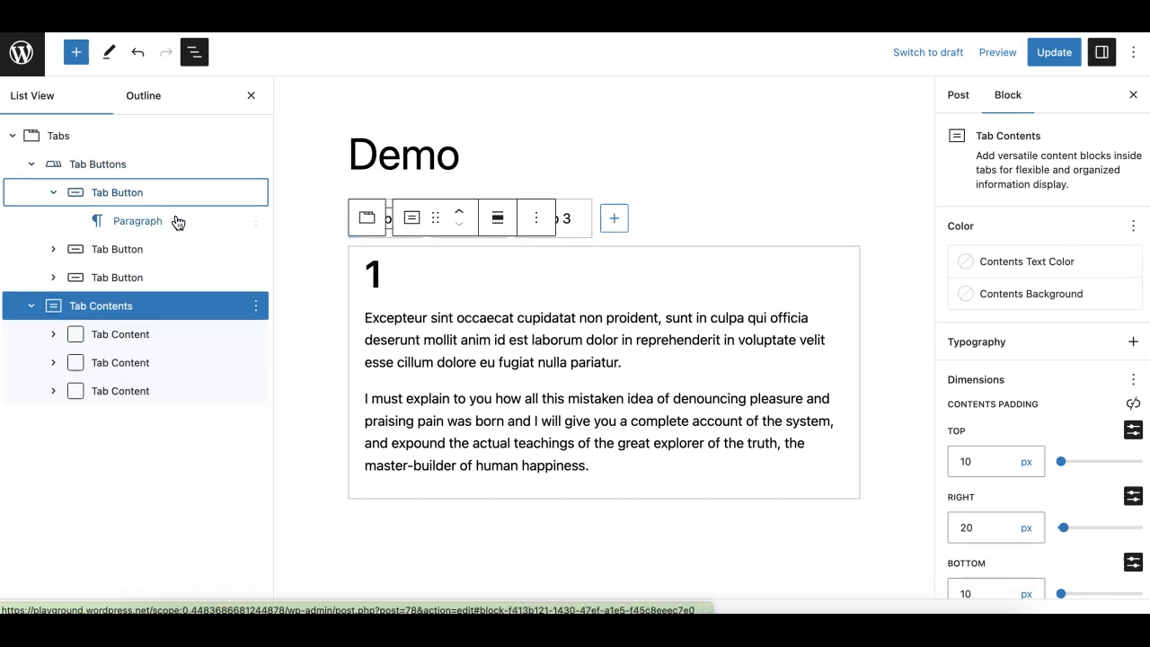
left_click(52, 334)
left_click(53, 340)
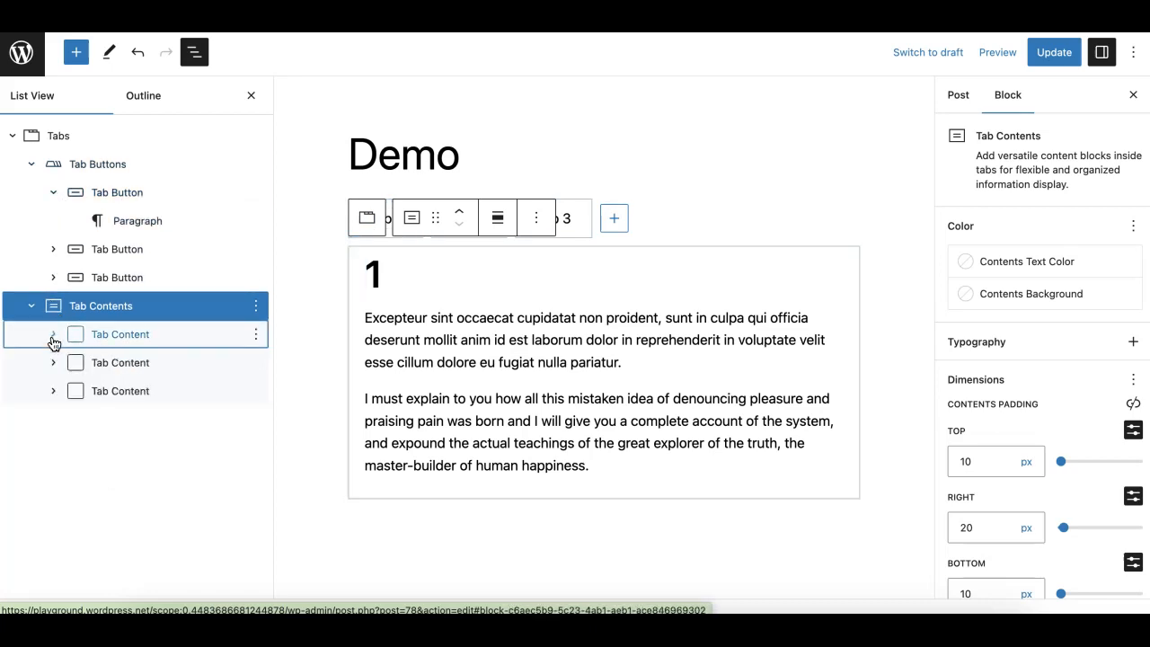
left_click(54, 192)
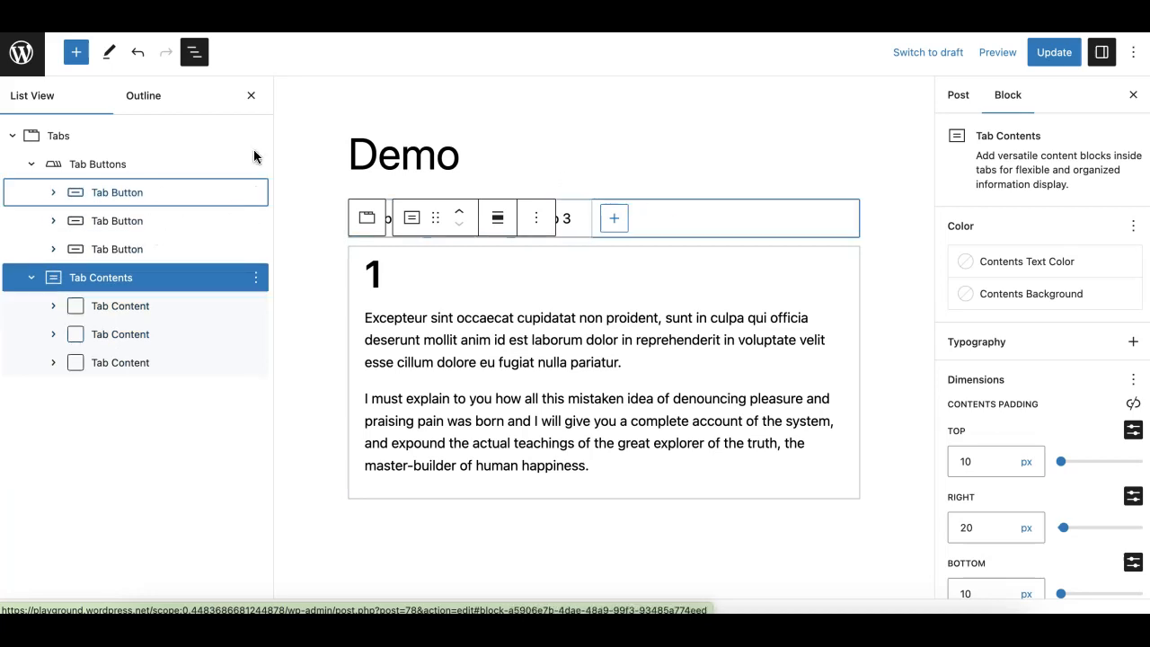
left_click(86, 146)
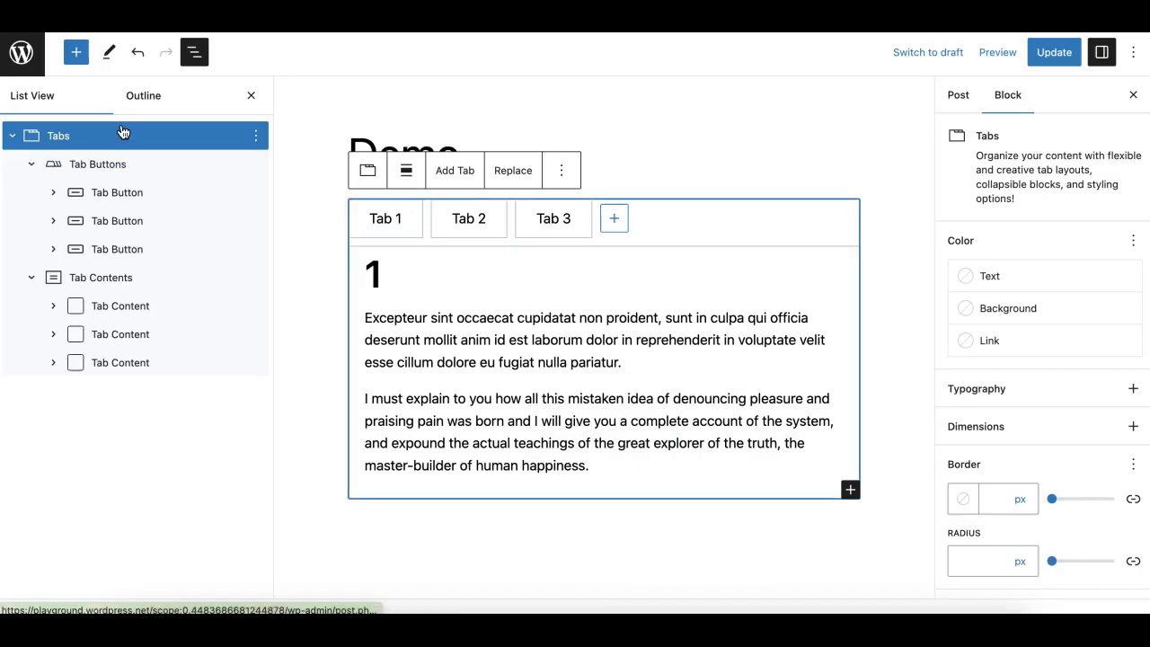
Search the block library for "col" and insert a Columns block below the Tabs block
left_click(77, 52)
type("col")
left_click(69, 210)
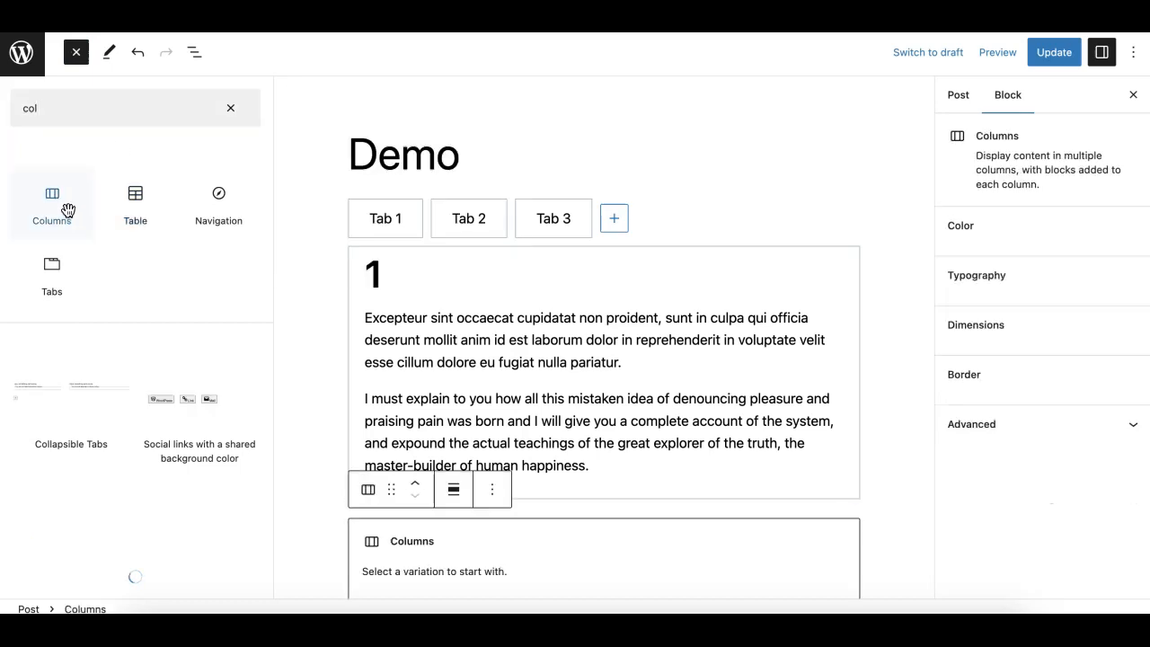
Nest the Columns block inside the Tabs block above Tab Buttons, and choose the 33 / 66 variation
left_click(194, 52)
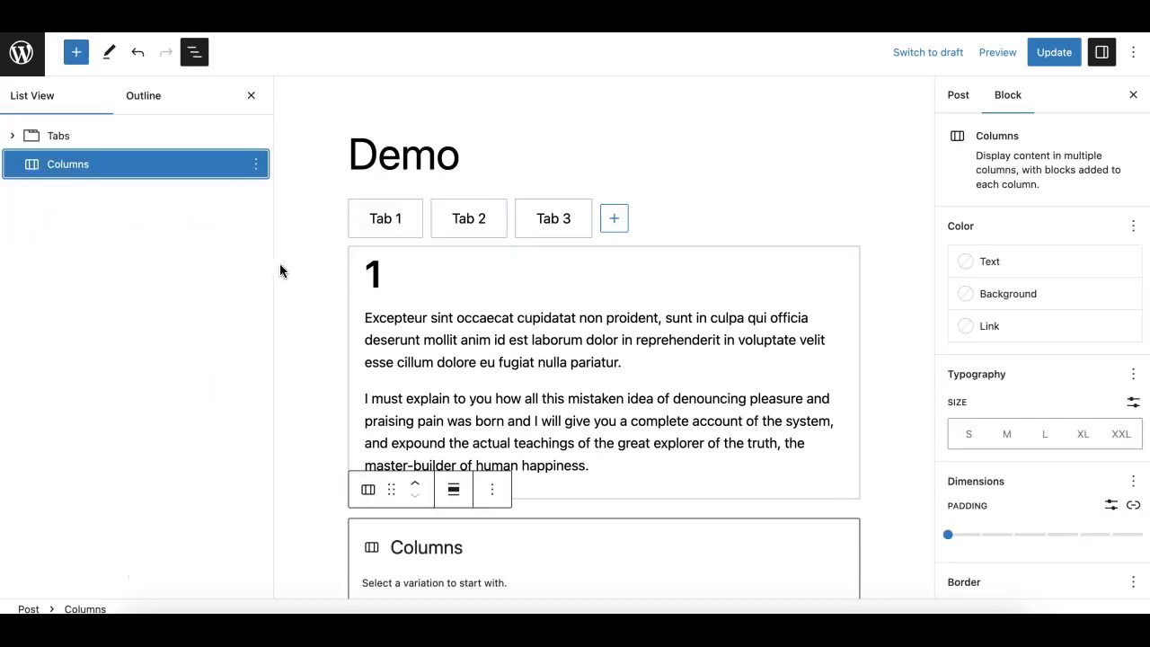
left_click(13, 136)
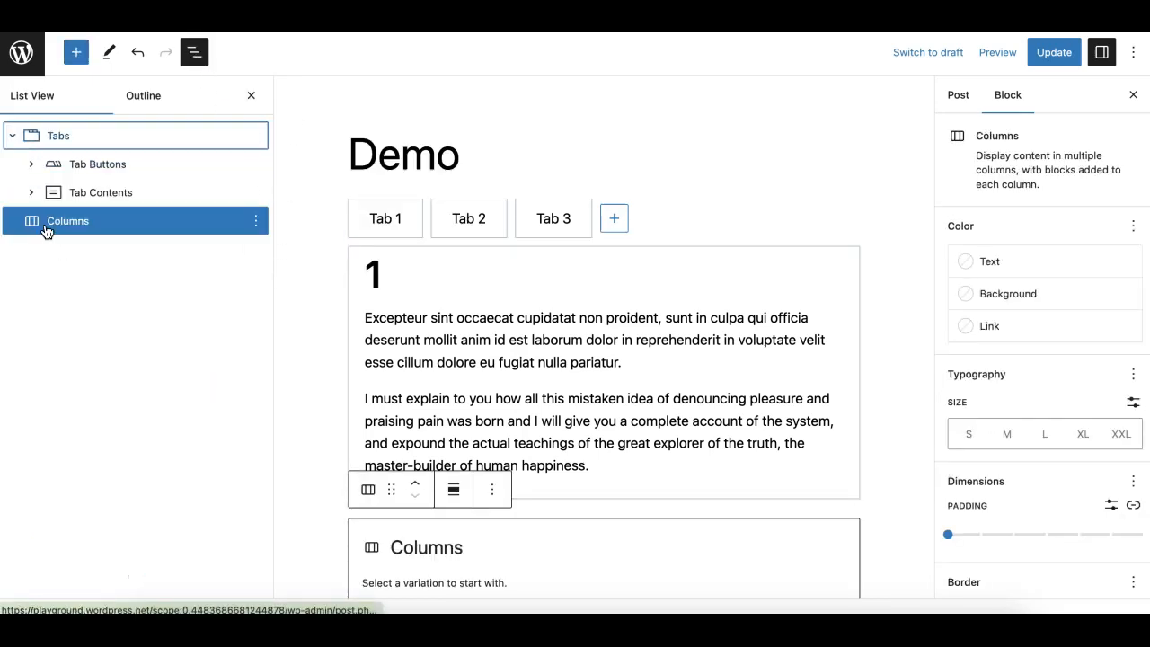
left_click_drag(51, 227, 45, 145)
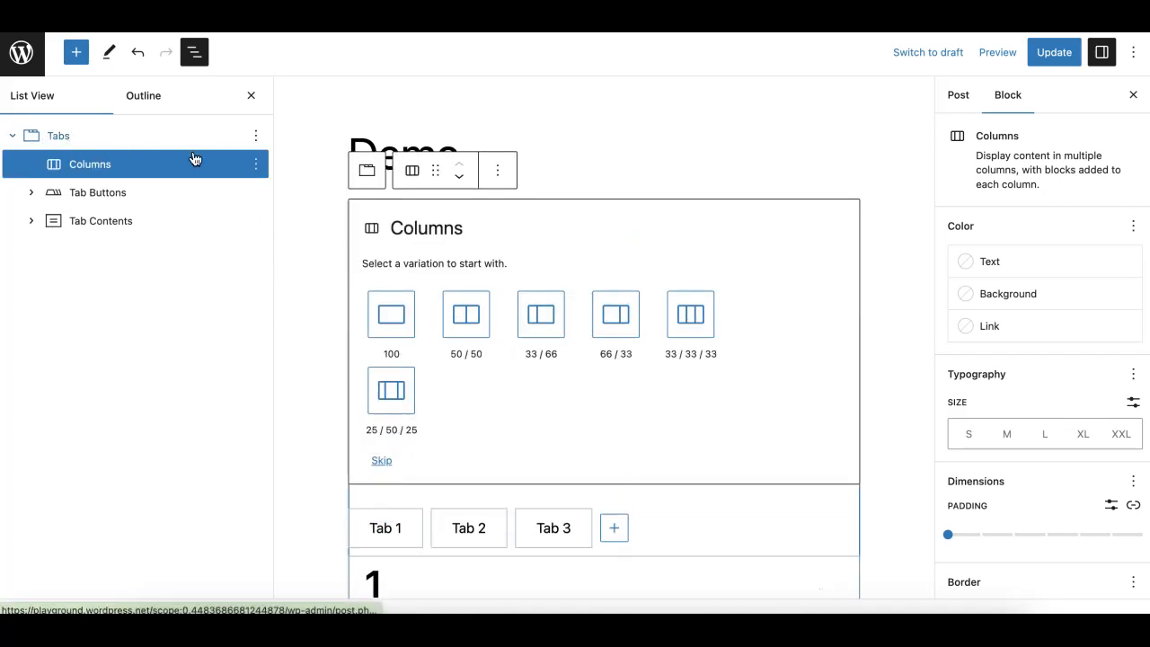
left_click(546, 323)
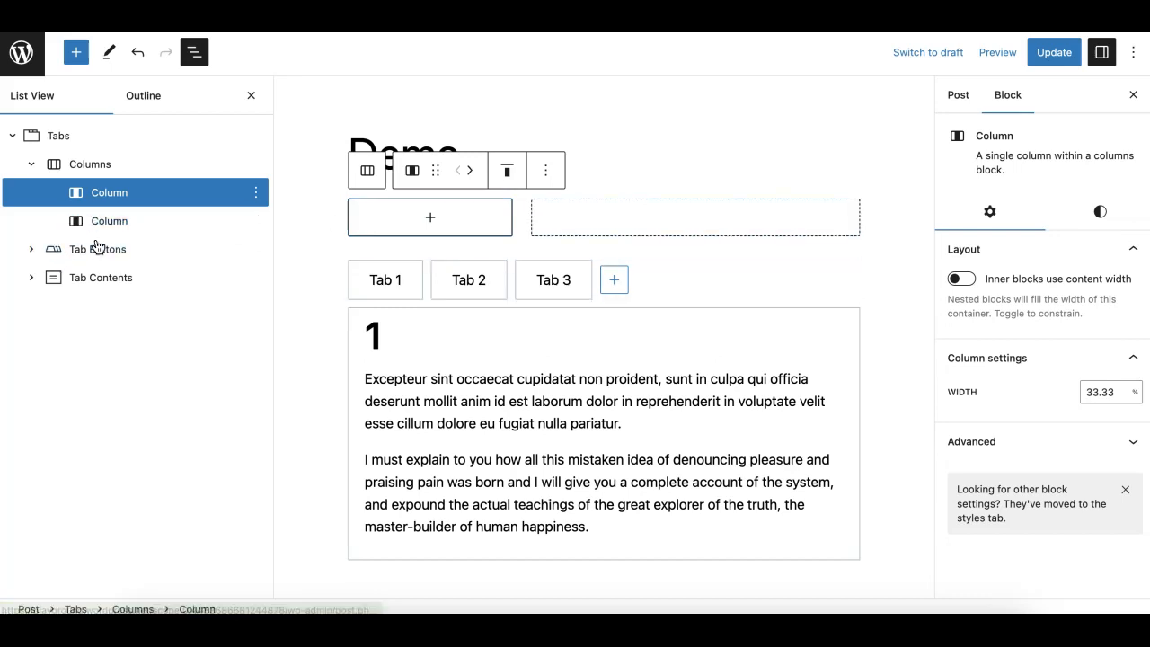
Move the Tab Contents block into the first column and the Tab Buttons block into the second column
left_click(209, 275)
left_click_drag(433, 286, 409, 225)
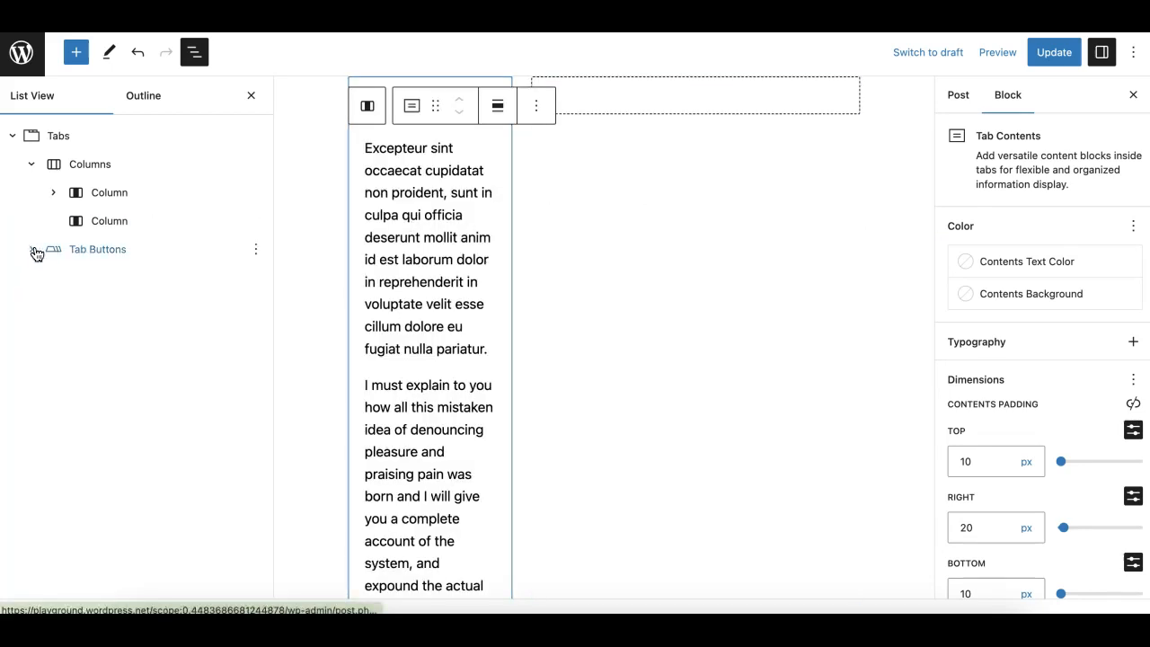
left_click(79, 251)
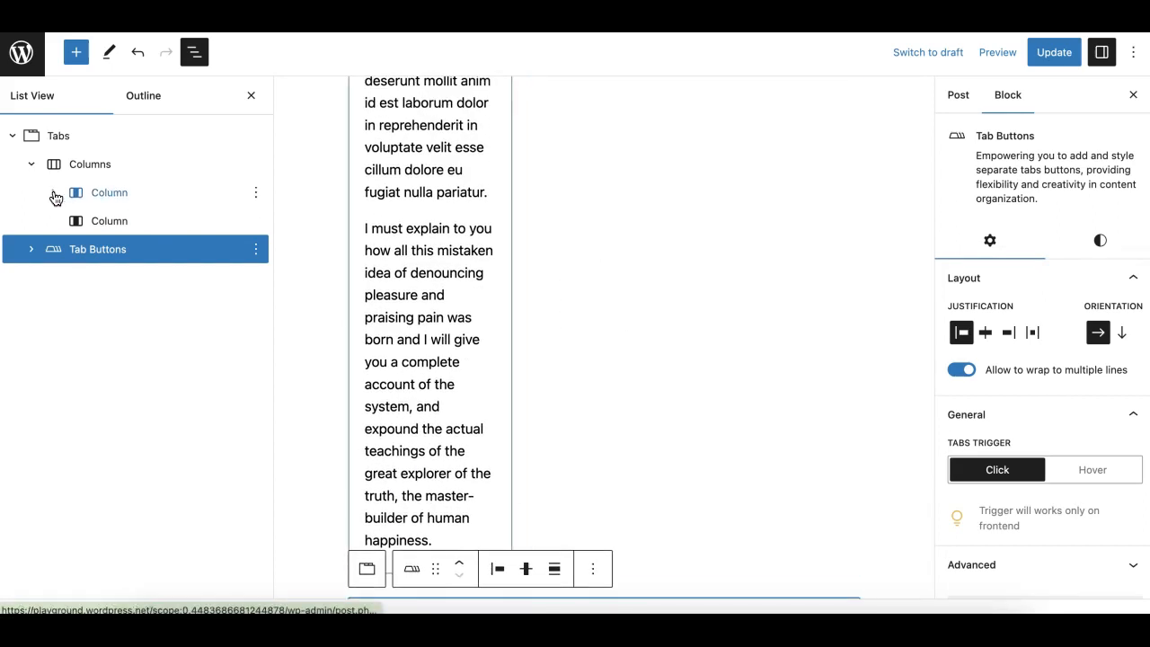
left_click_drag(72, 251, 101, 230)
scroll(524, 314, "down", 2)
left_click_drag(435, 479, 679, 232)
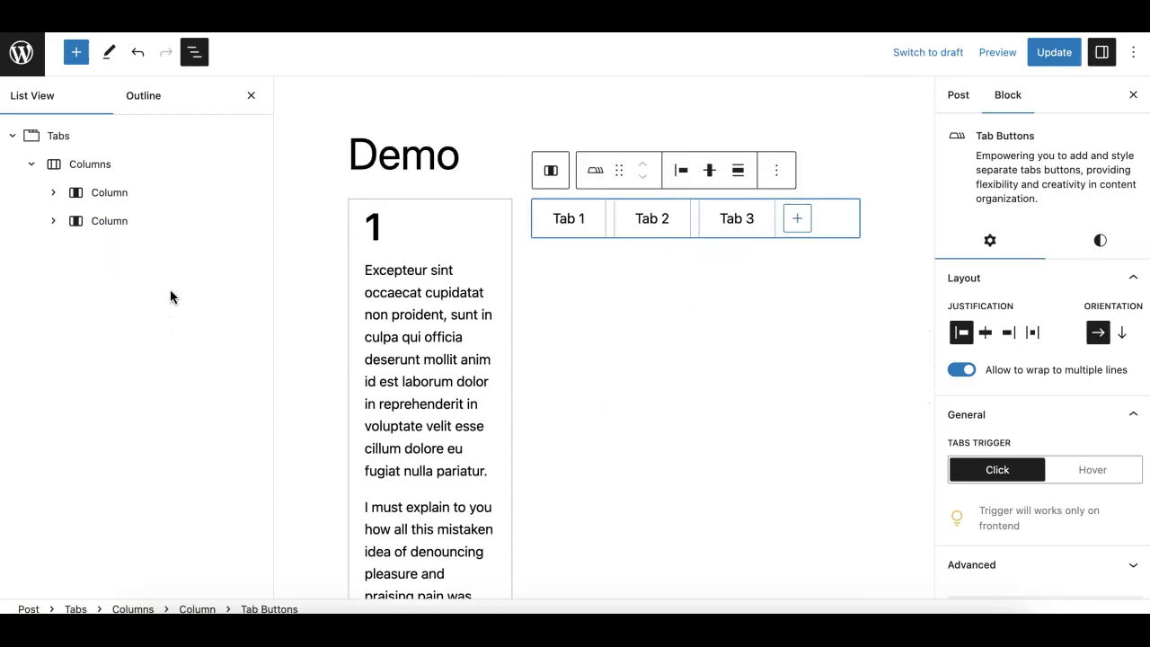
Delete the second and third Tab Button blocks from Tab Buttons in the second column
left_click(53, 221)
left_click(54, 193)
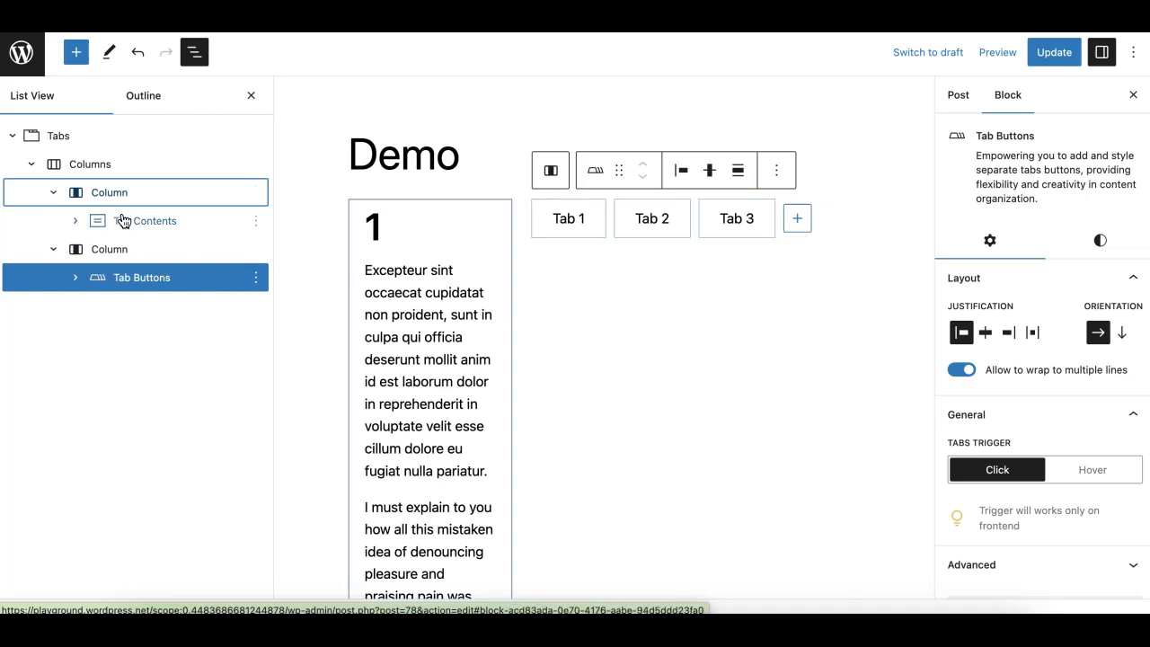
left_click(77, 221)
left_click(76, 364)
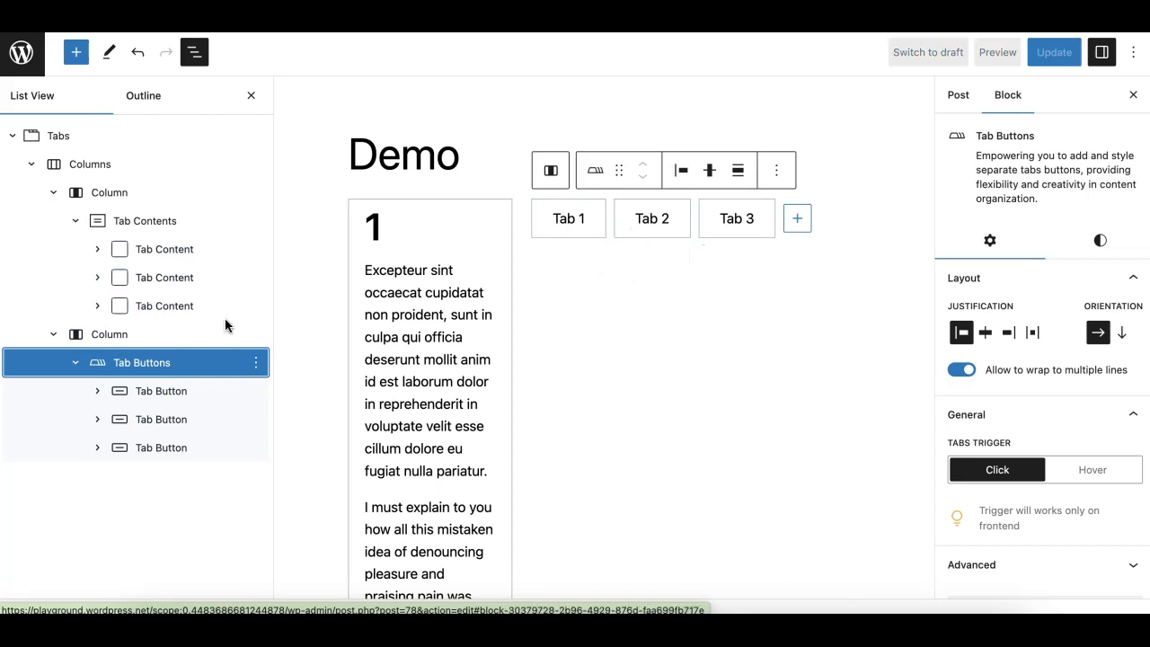
left_click(142, 423)
left_click(153, 447, "shift")
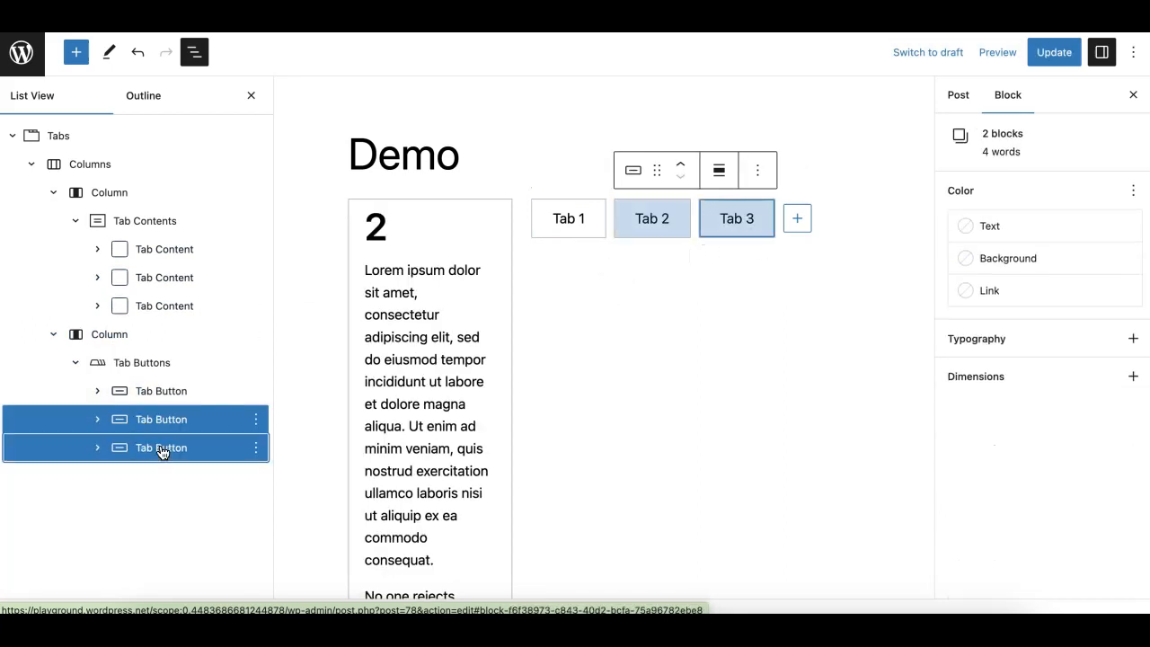
left_click(256, 419)
left_click(287, 379)
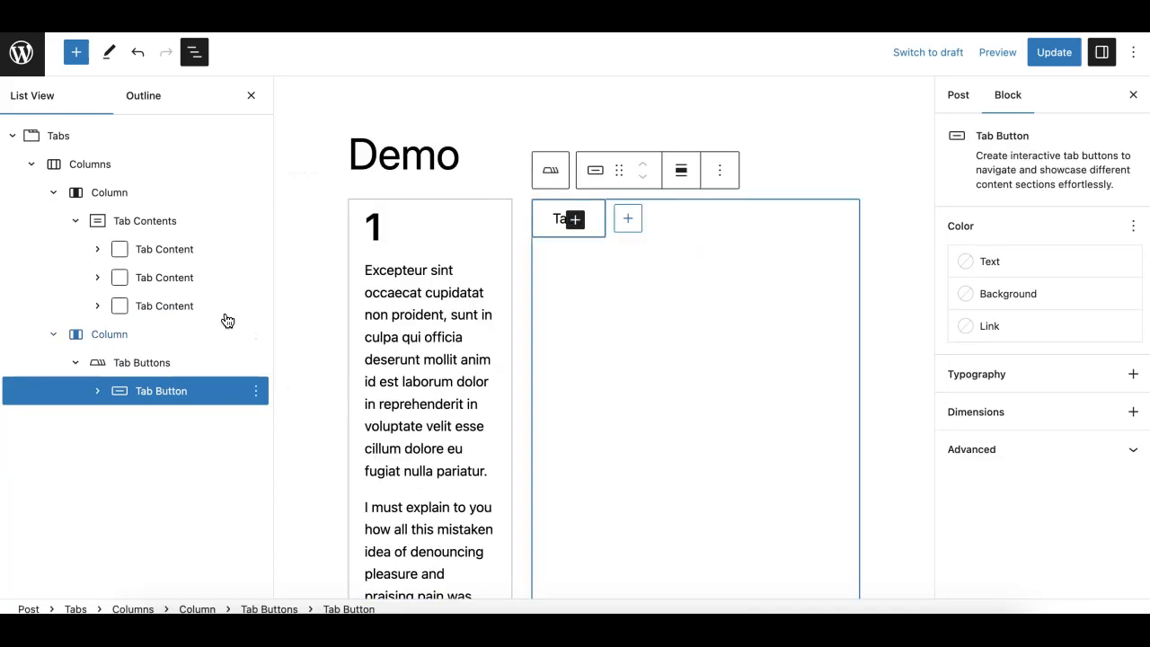
Delete the second and third Tab Content blocks from Tab Contents in the first column
left_click(193, 278)
left_click(189, 306, "shift")
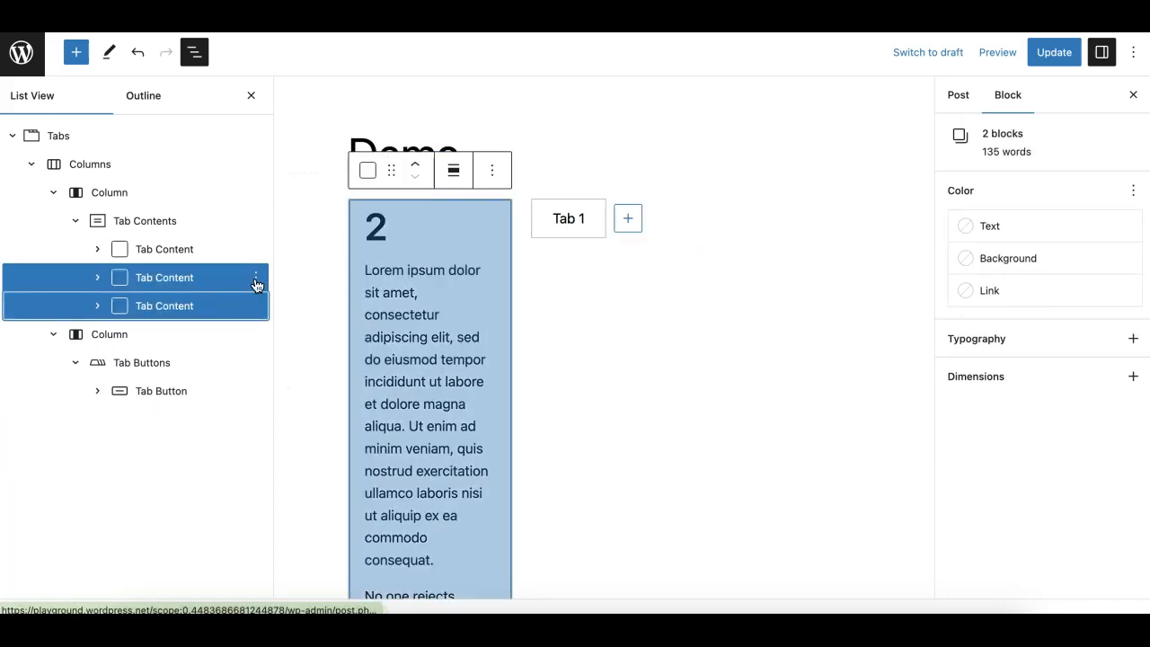
left_click(256, 278)
left_click(294, 555)
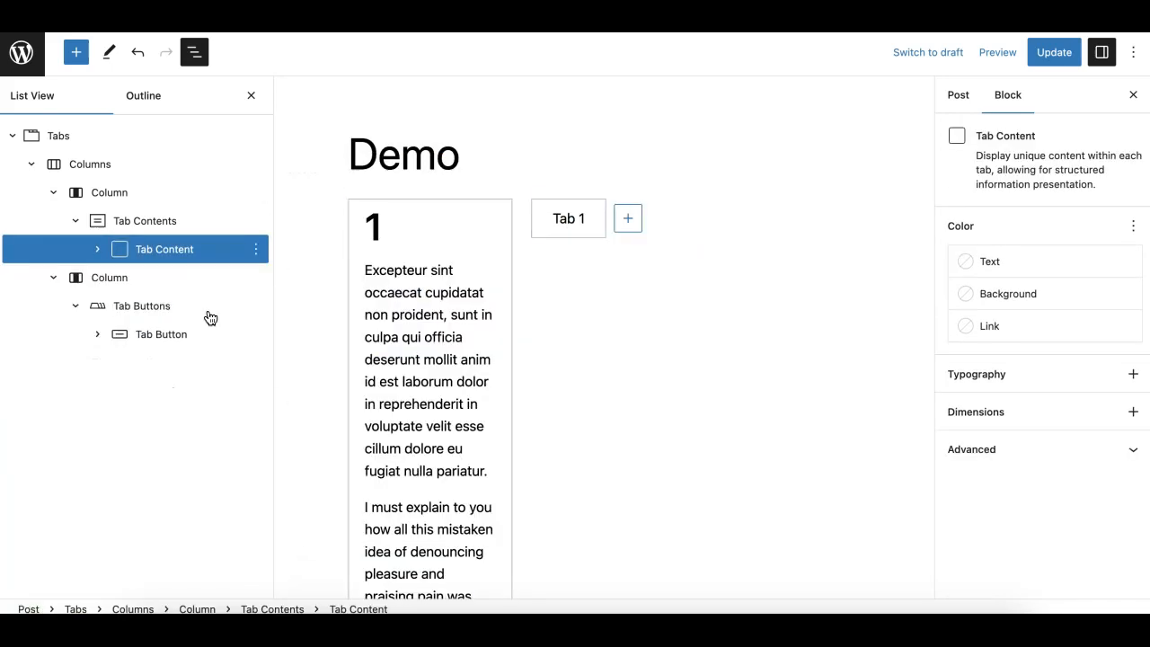
Insert an Image block in the remaining Tab Button and copy the square placeholder URL from the placehold.co documentation page
left_click(157, 342)
left_click(97, 334)
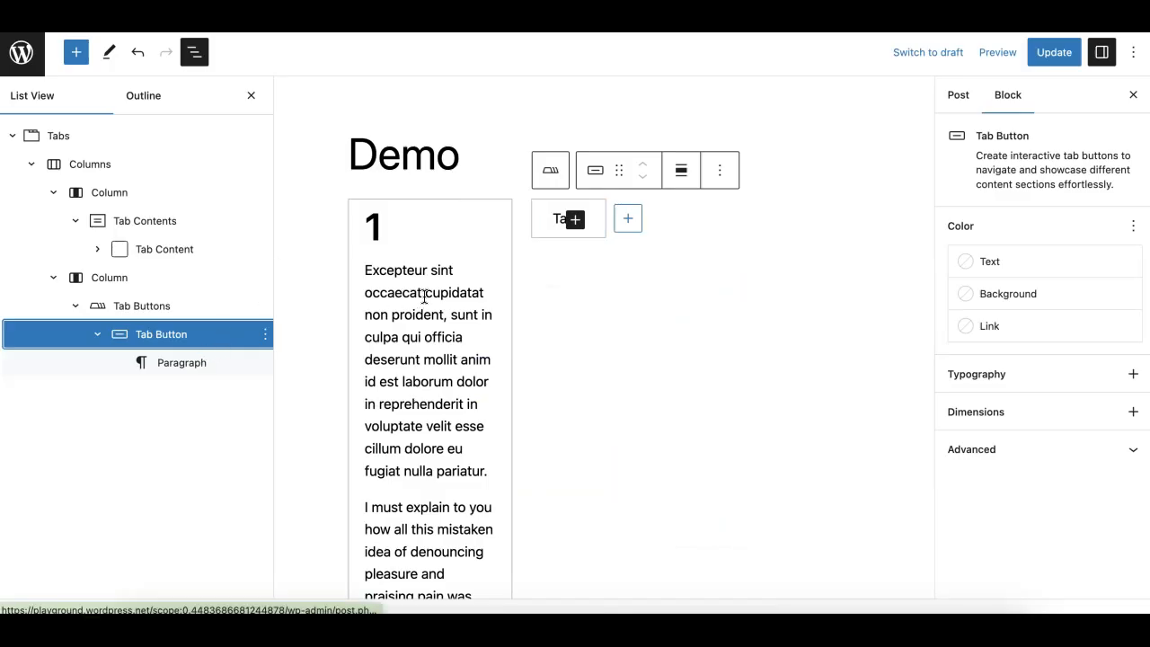
left_click(575, 221)
type("image")
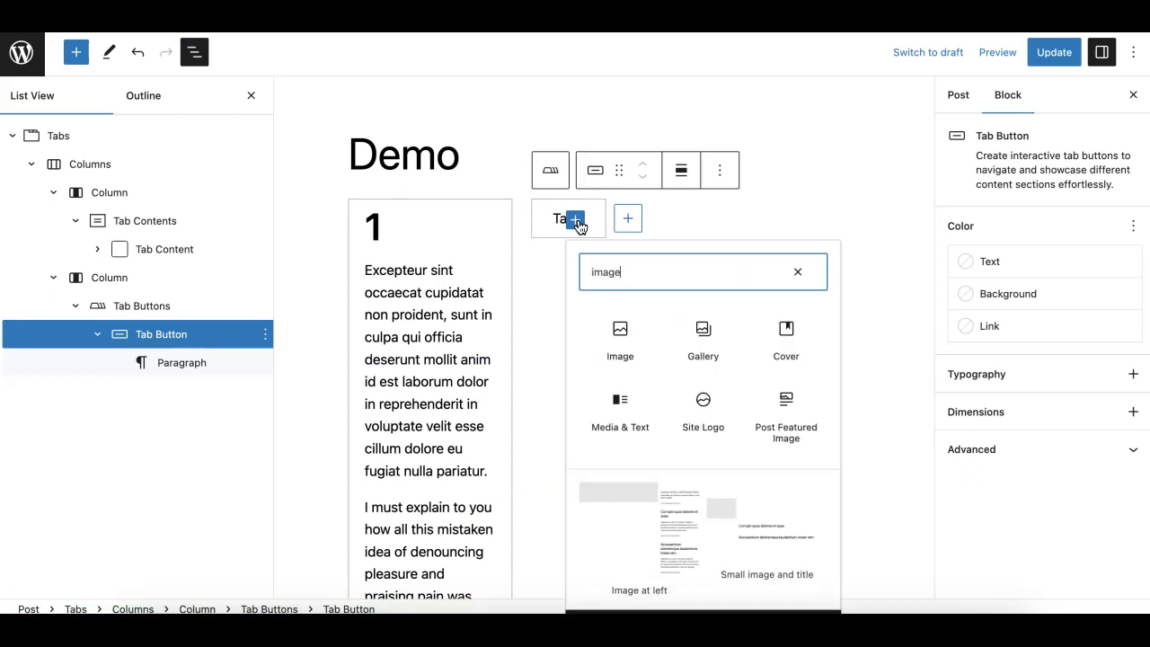
left_click(622, 340)
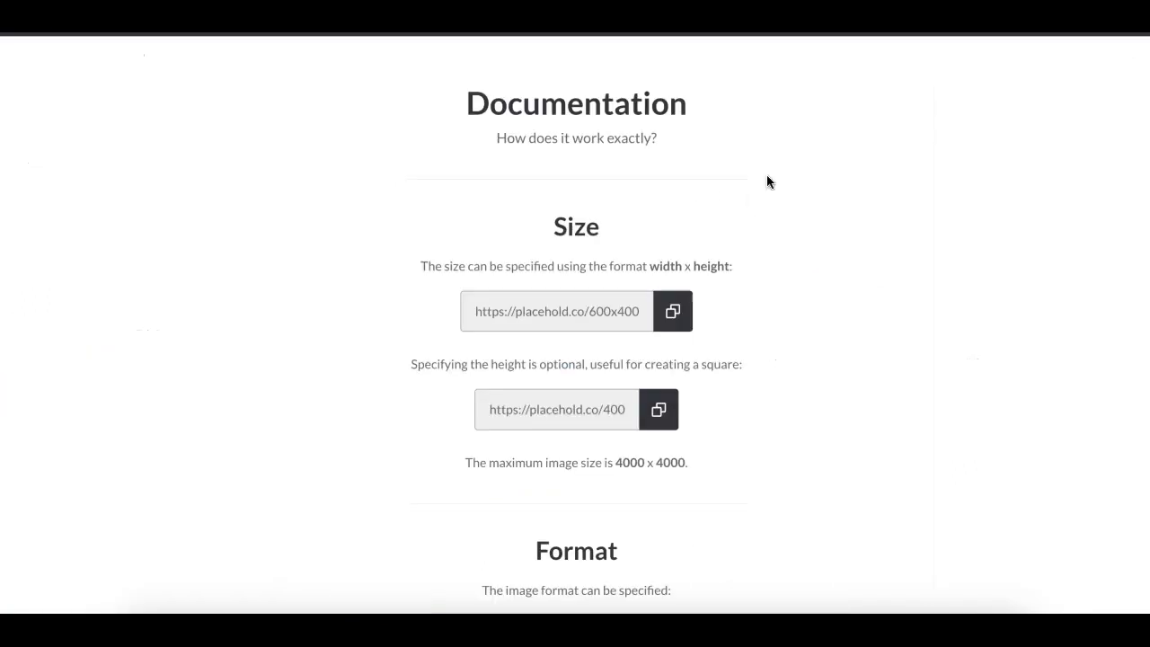
left_click(674, 312)
left_click(659, 408)
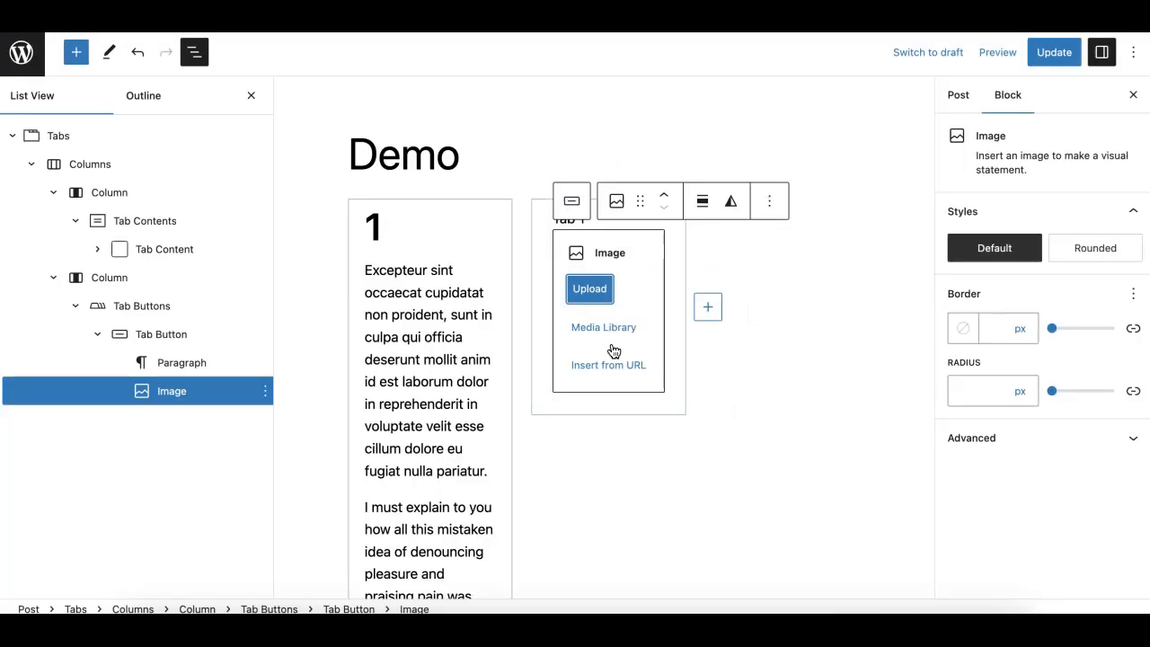
left_click(609, 364)
key("super+v")
key("shift+Left")
key("shift+Left")
key("Left")
key("shift+Left")
type("2")
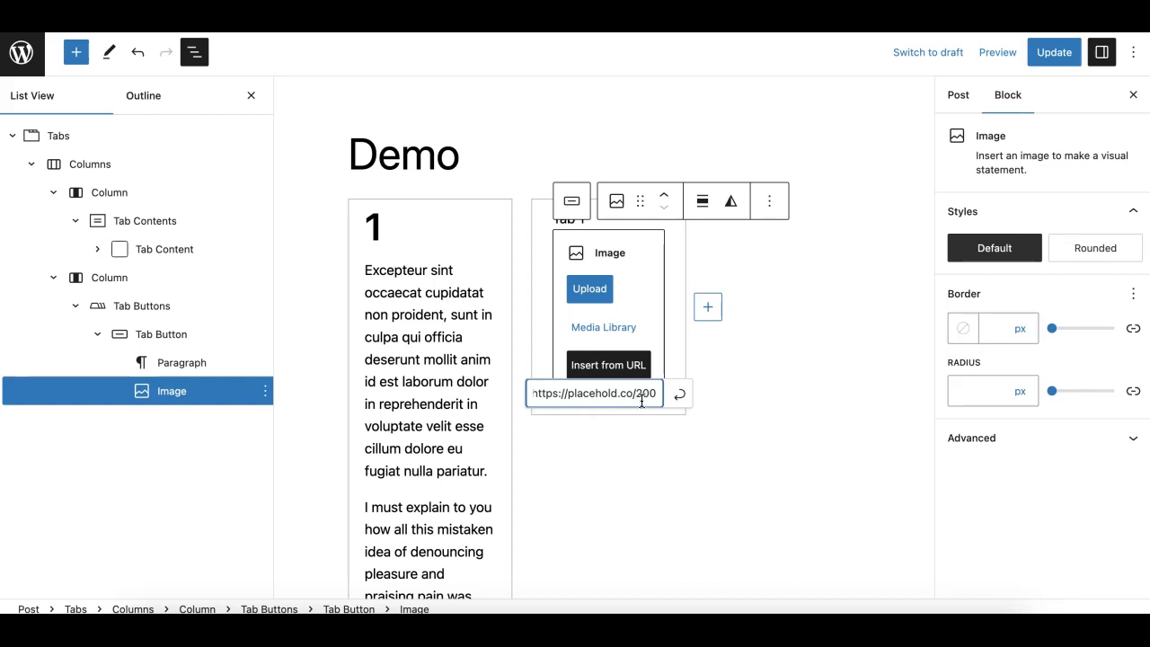
left_click(679, 394)
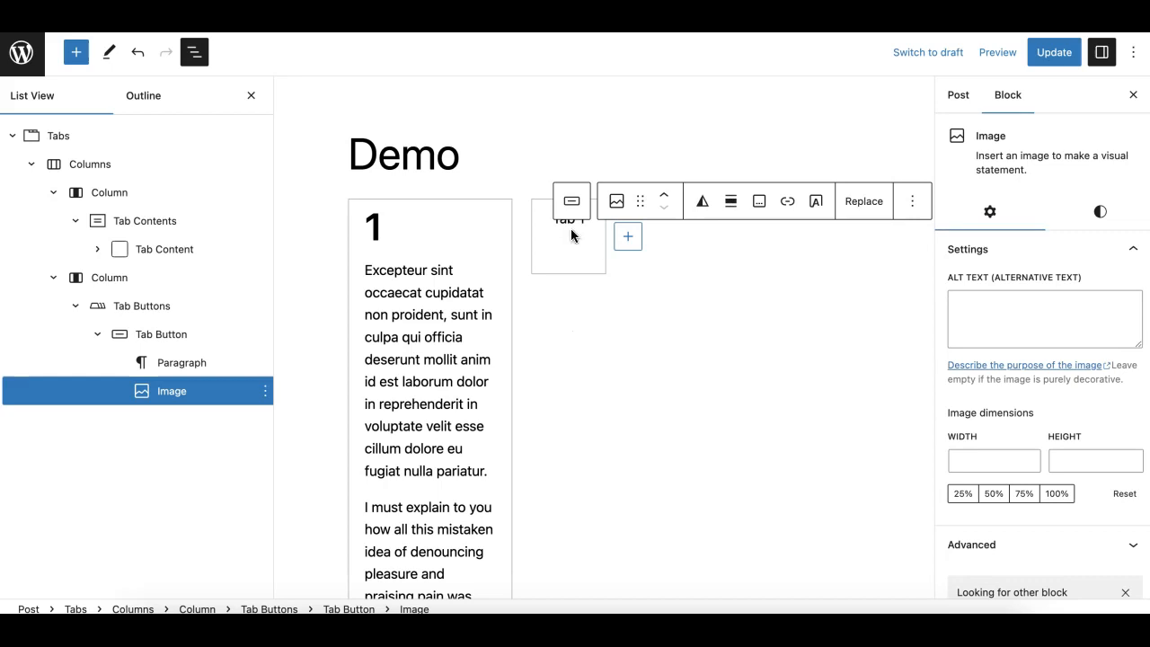
left_click_drag(185, 396, 180, 351)
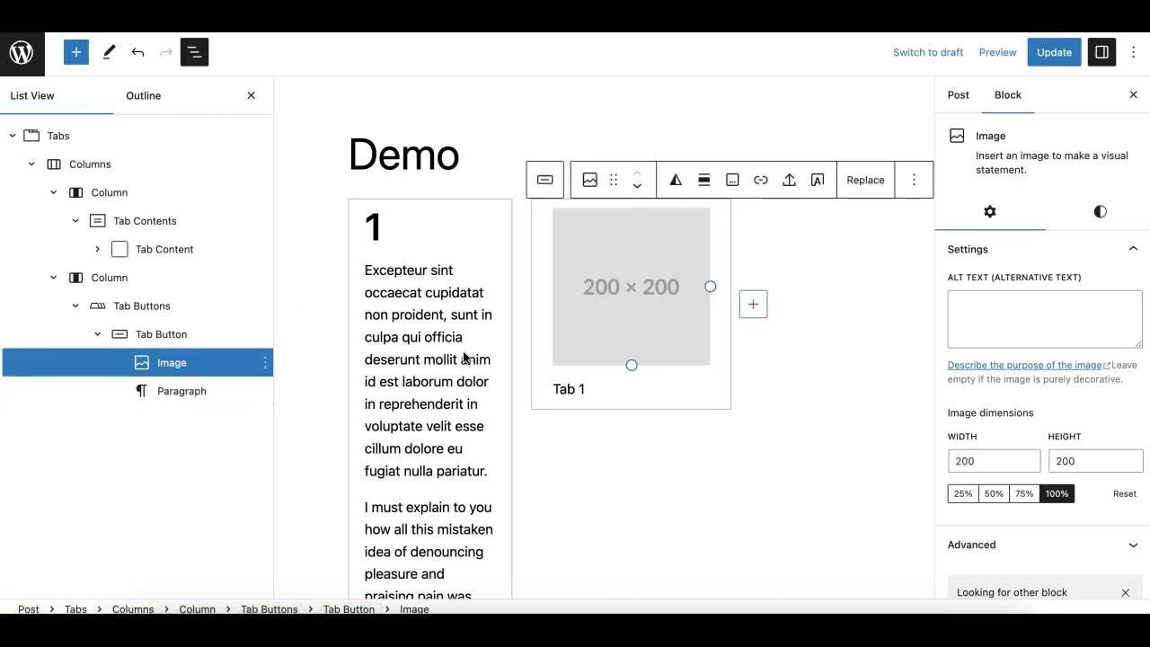
Change the tab button's paragraph text below the image to "Member 1"
left_click(597, 381)
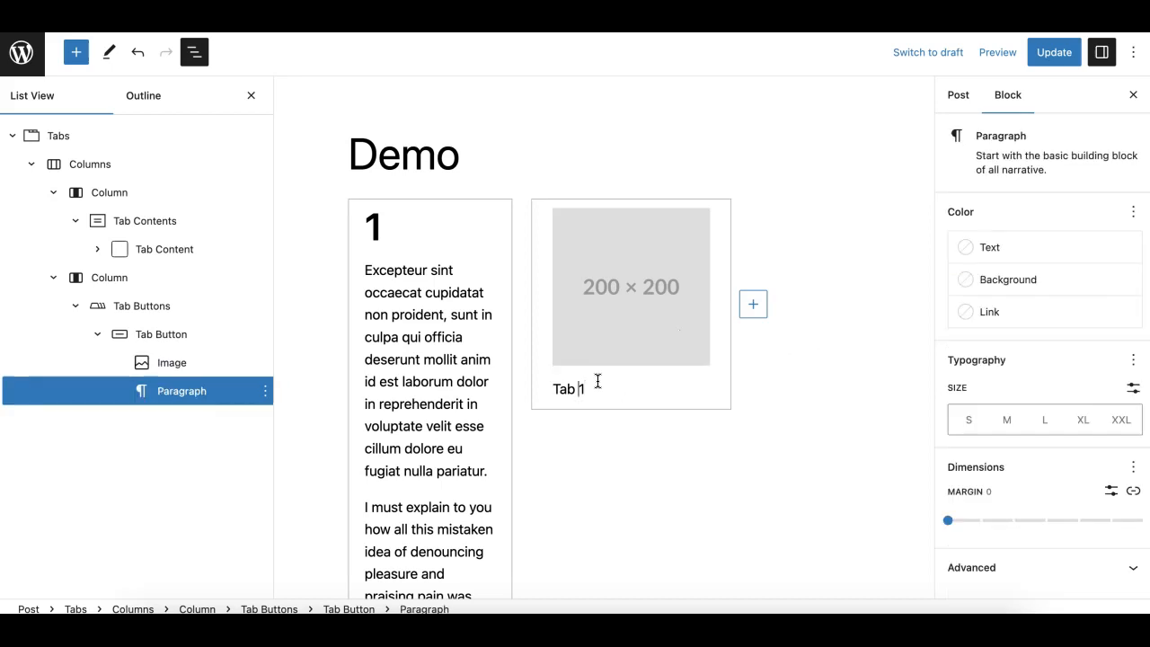
triple_click(597, 381)
type("member")
key("Up")
key("Up")
key("Down")
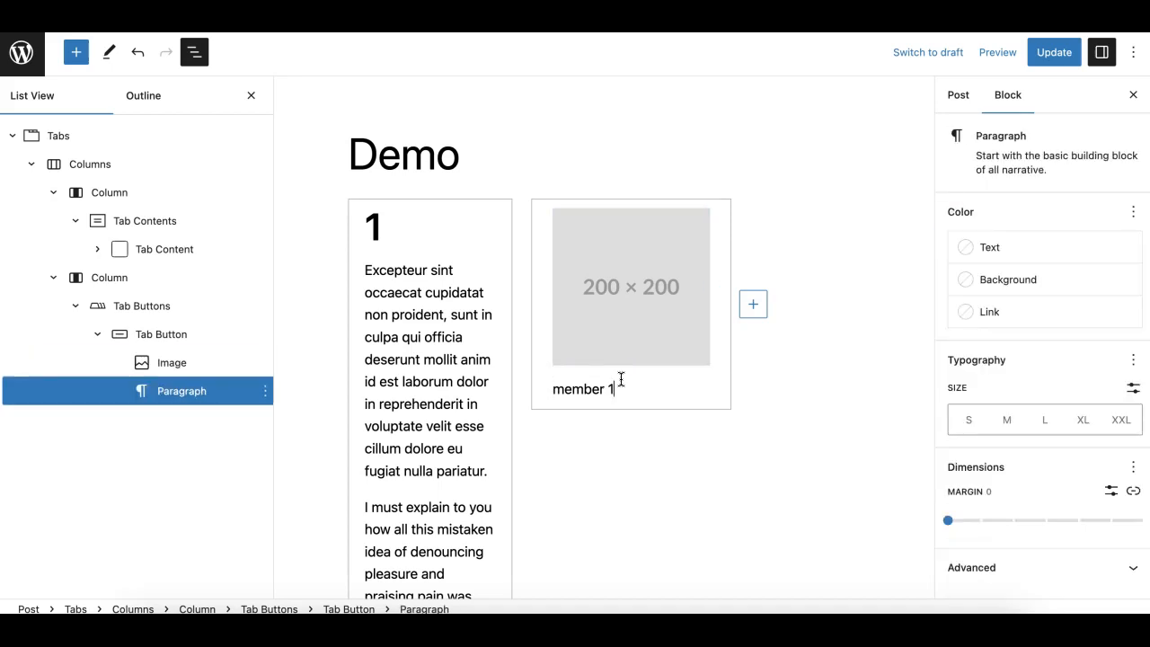
key("Up")
key("Up")
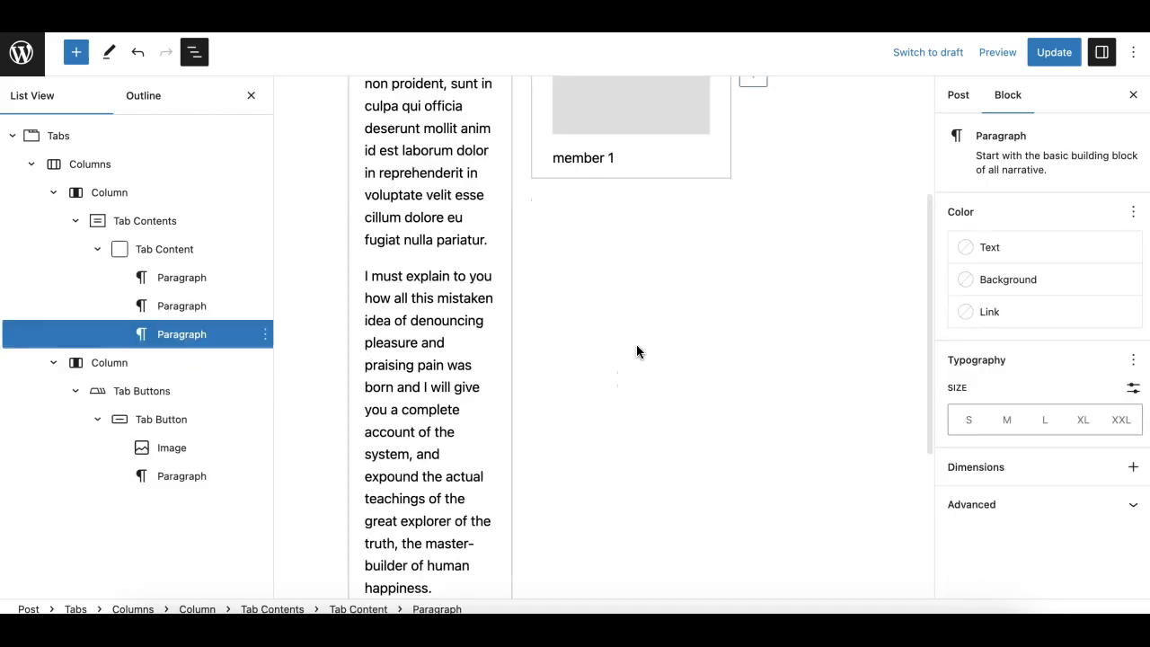
left_click(559, 160)
key("BackSpace")
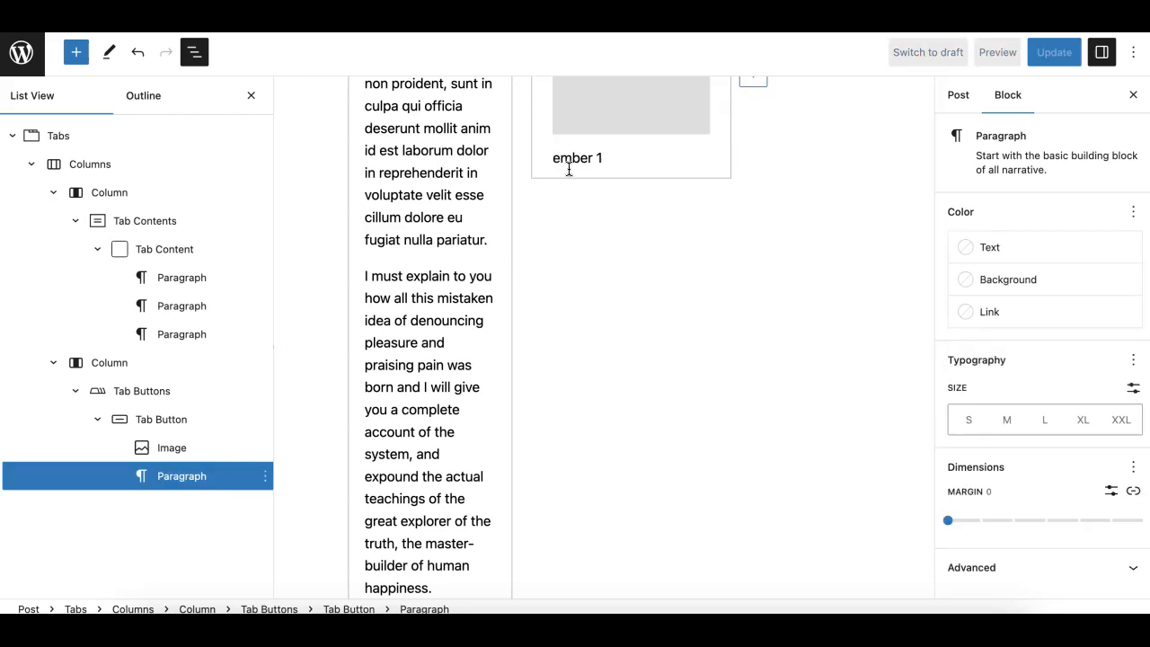
type("M")
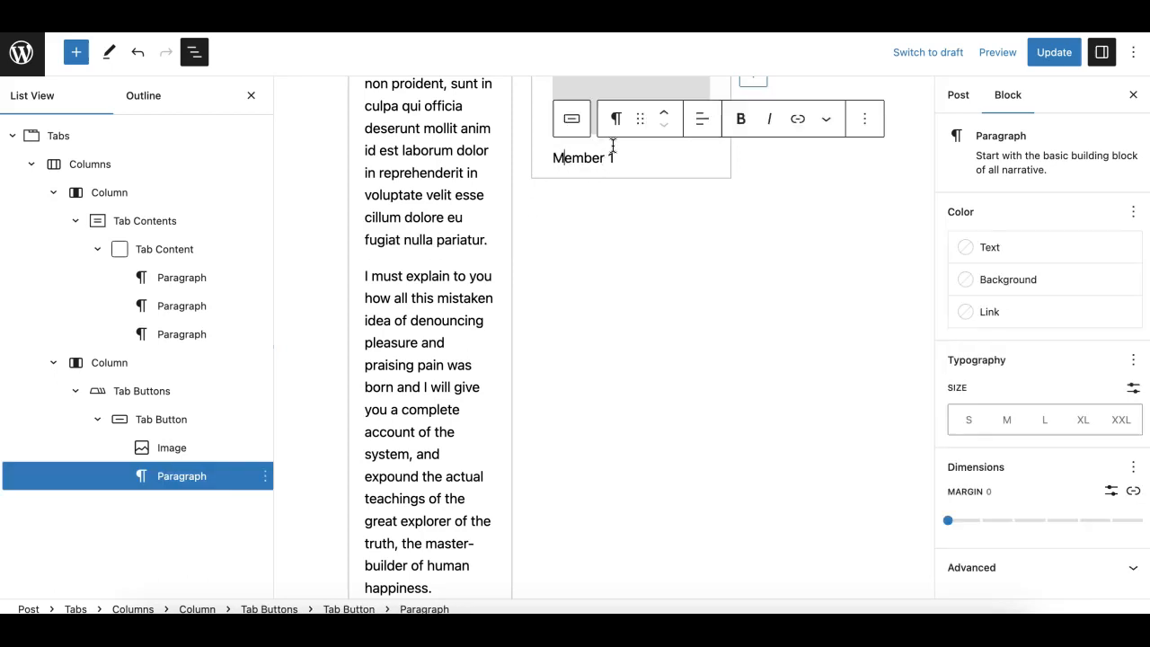
Transform the "Member 1" paragraph into an H3 heading and set its font size to L
left_click(611, 134)
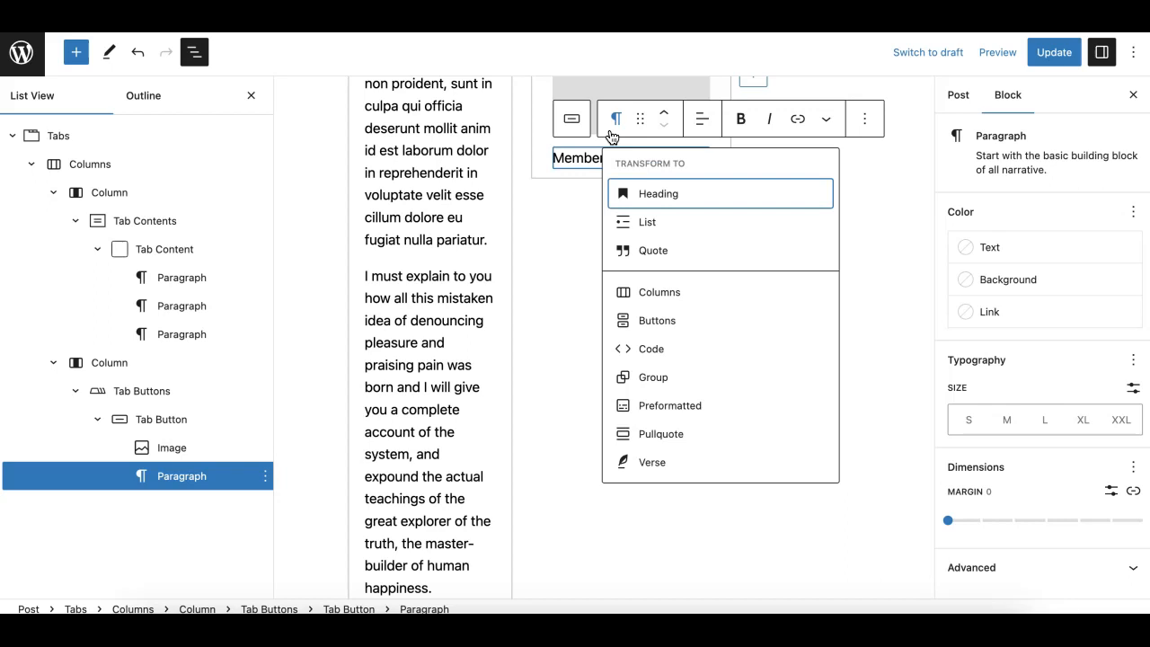
left_click(625, 189)
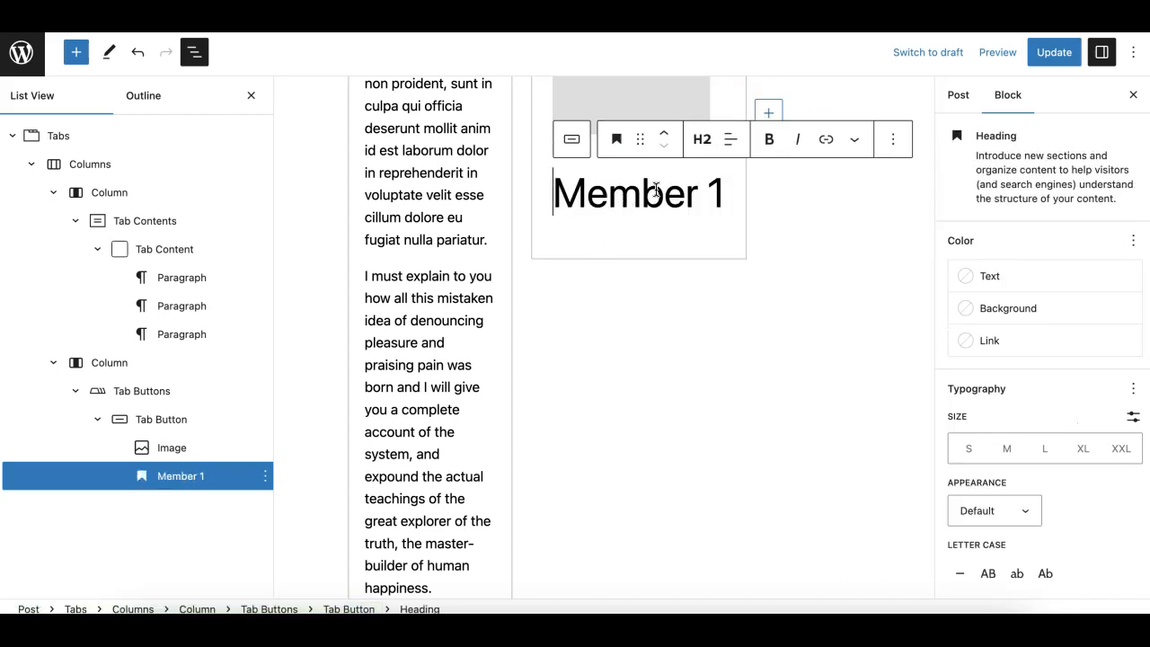
left_click(703, 139)
left_click(709, 247)
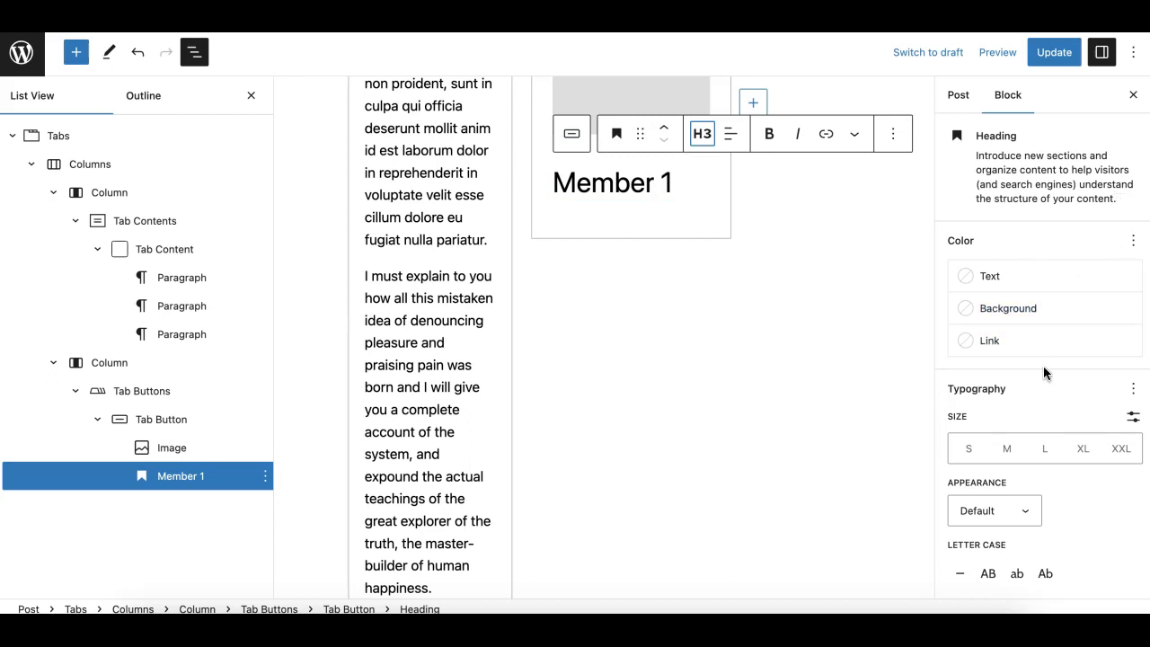
left_click(1052, 450)
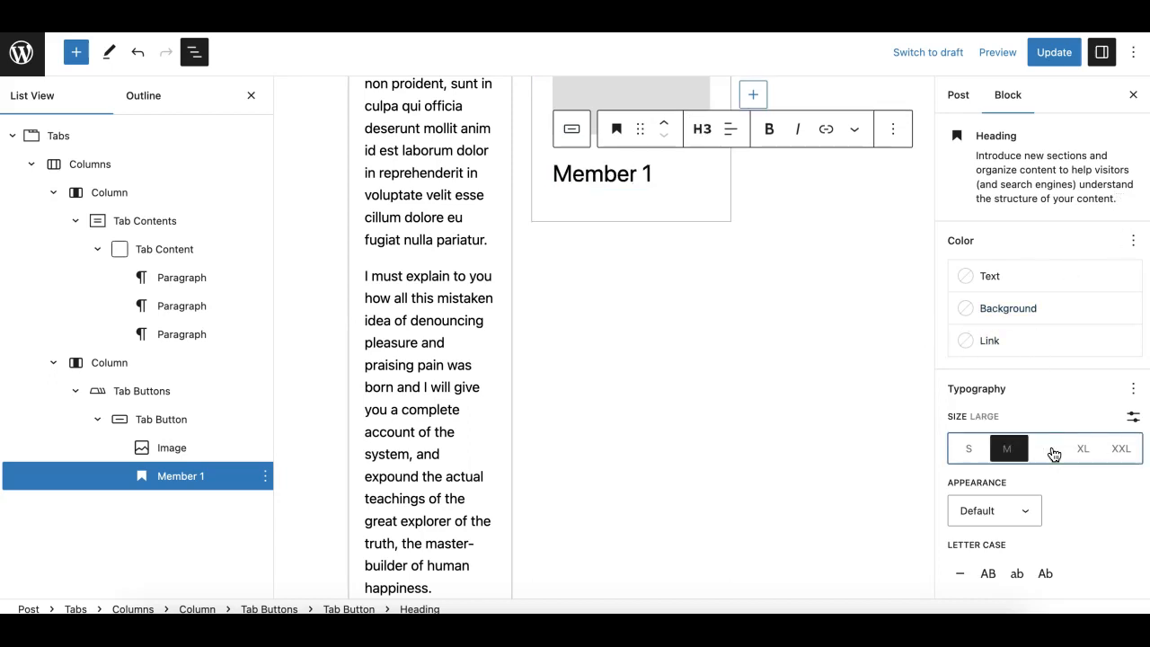
left_click(1003, 449)
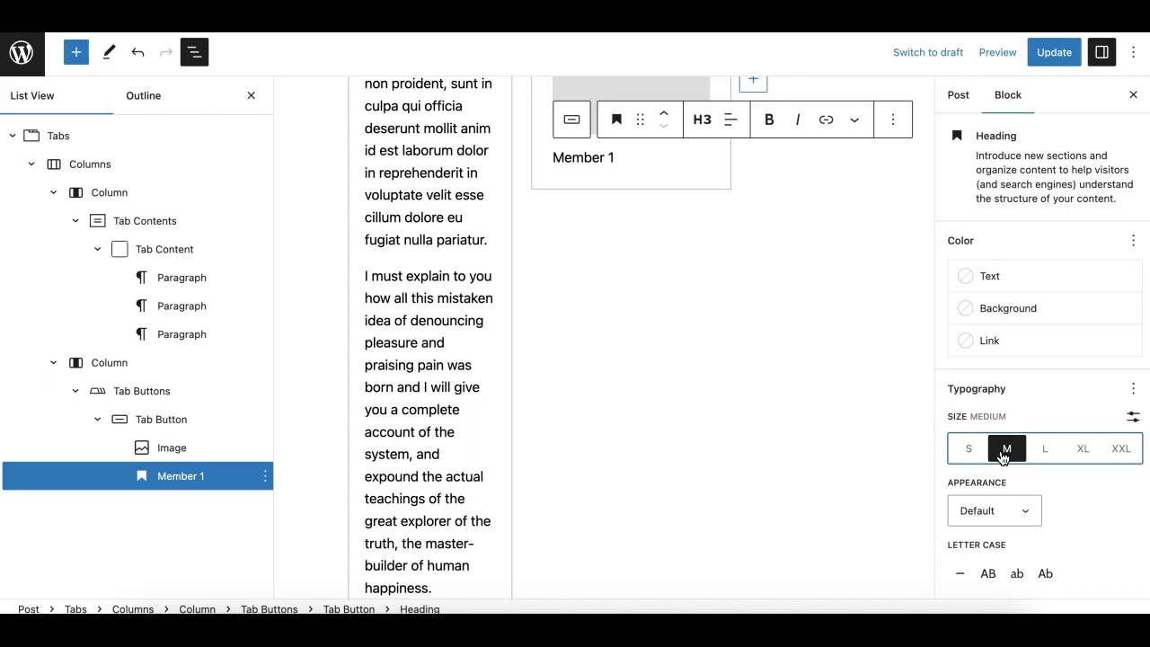
left_click(1051, 456)
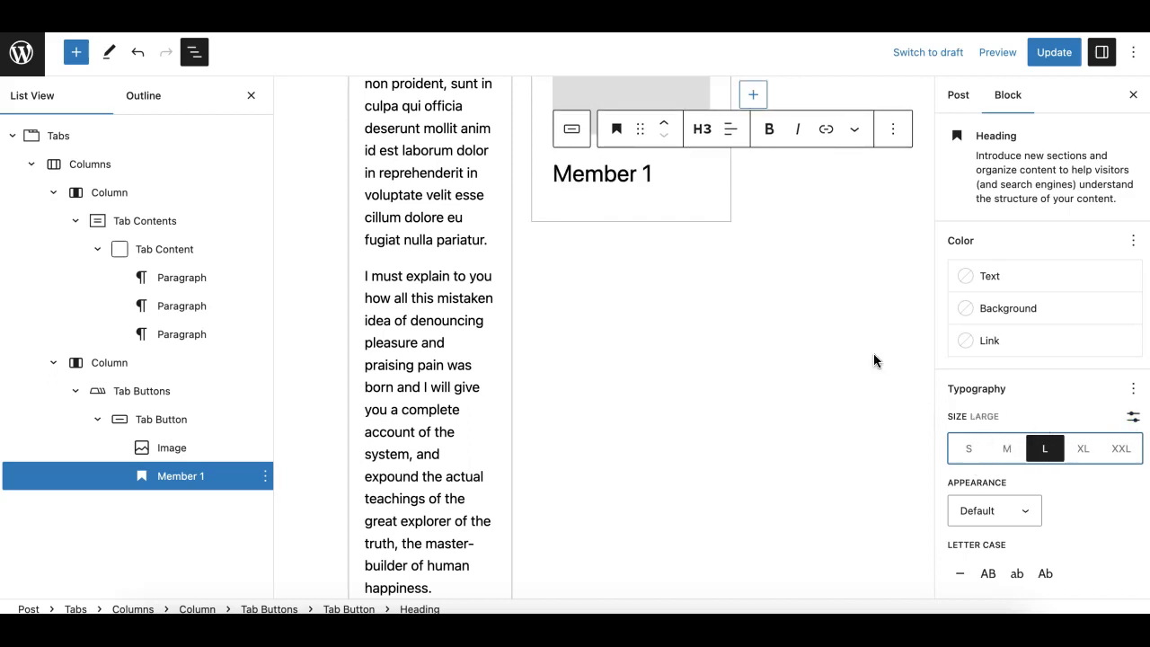
Add a paragraph with the filler text "akjbdkajbd kasndkab dka" under the "Member 1" heading
scroll(610, 216, "up", 1)
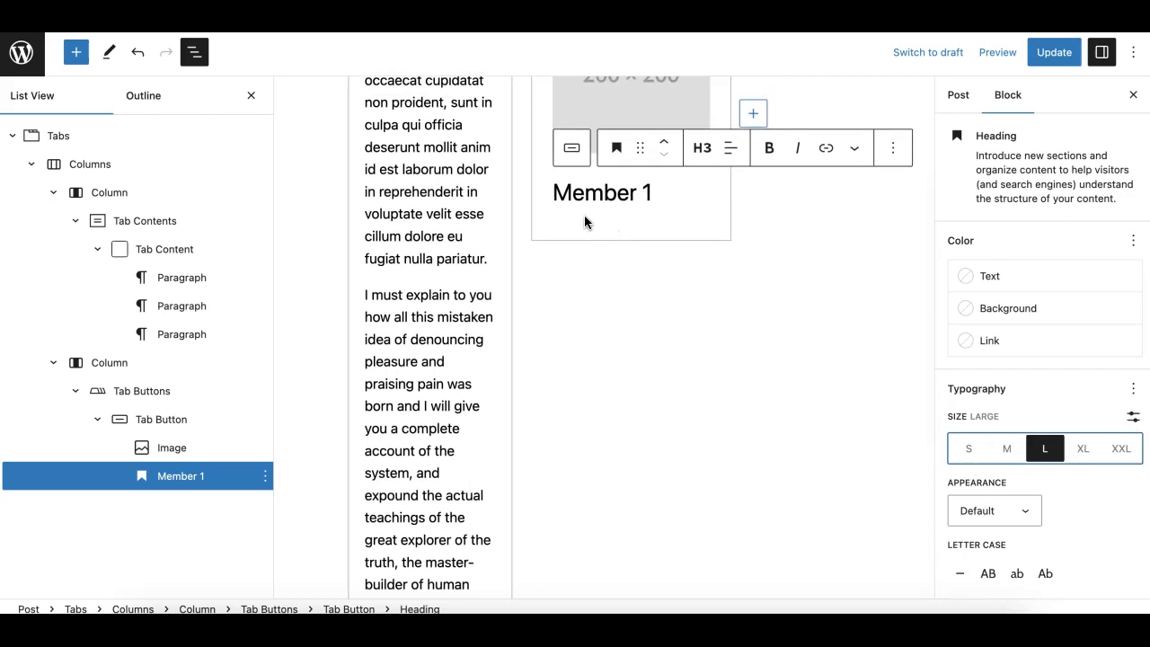
key("Return")
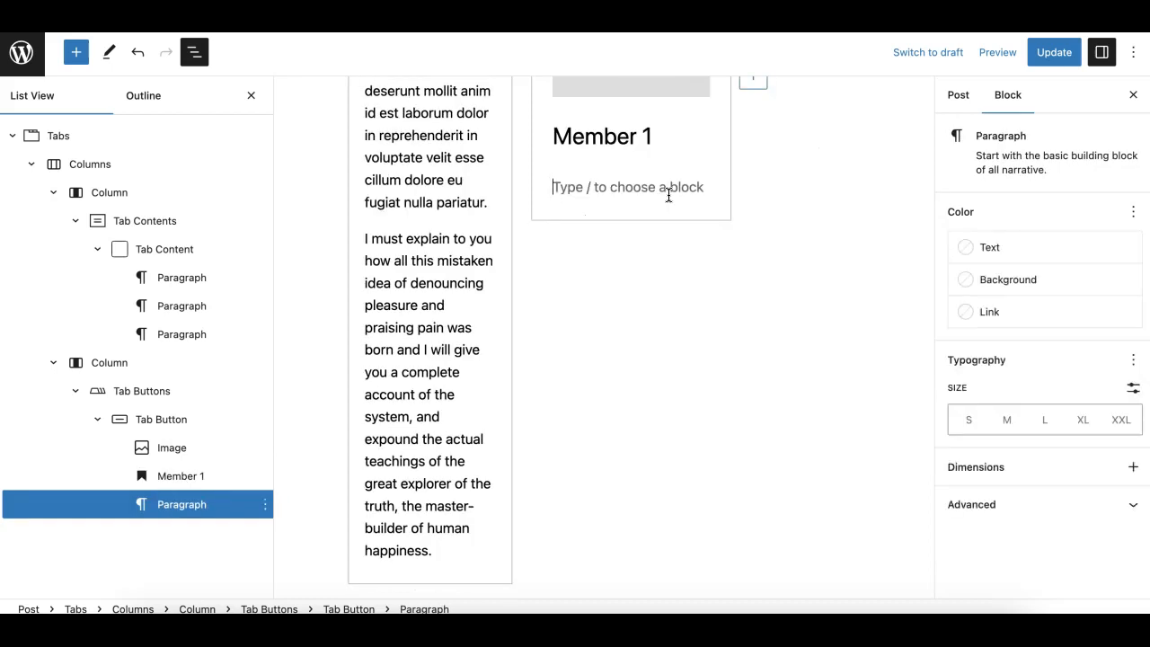
type("akjbdkajbd kasndkab dka")
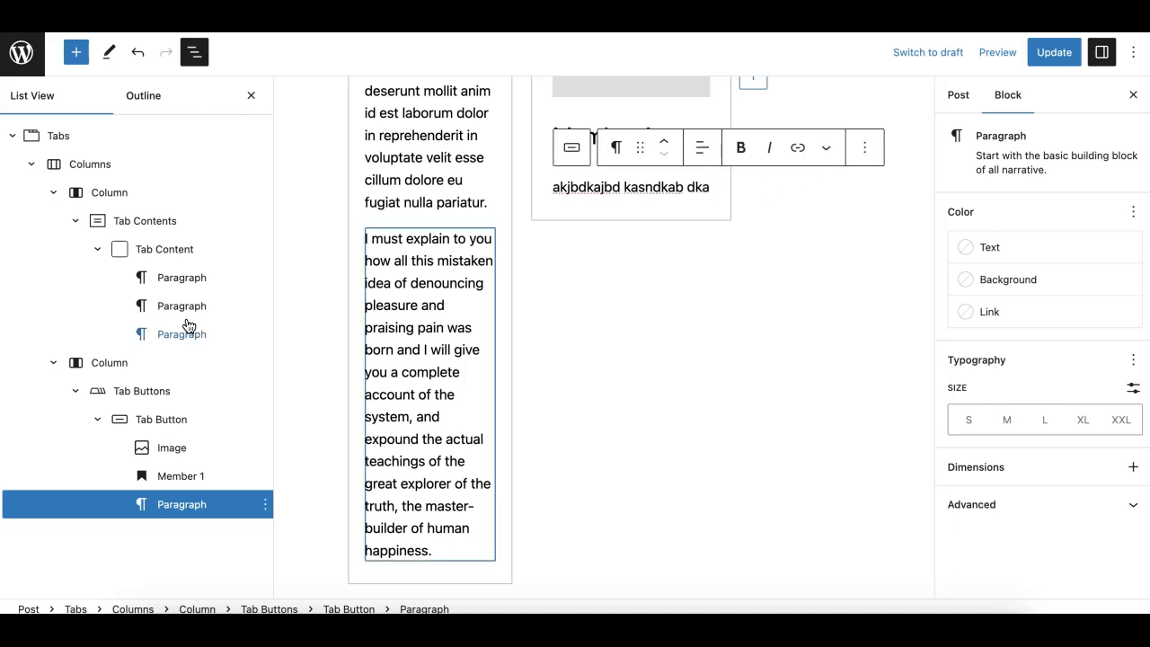
scroll(795, 247, "up", 2)
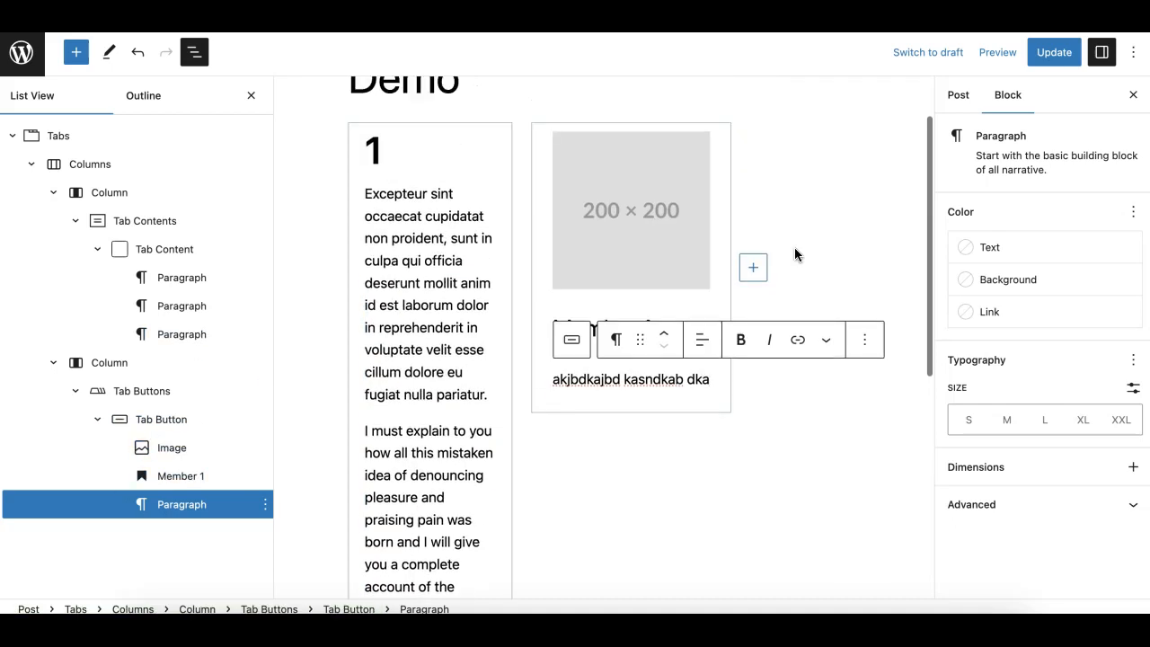
scroll(794, 247, "down", 2)
left_click(134, 421)
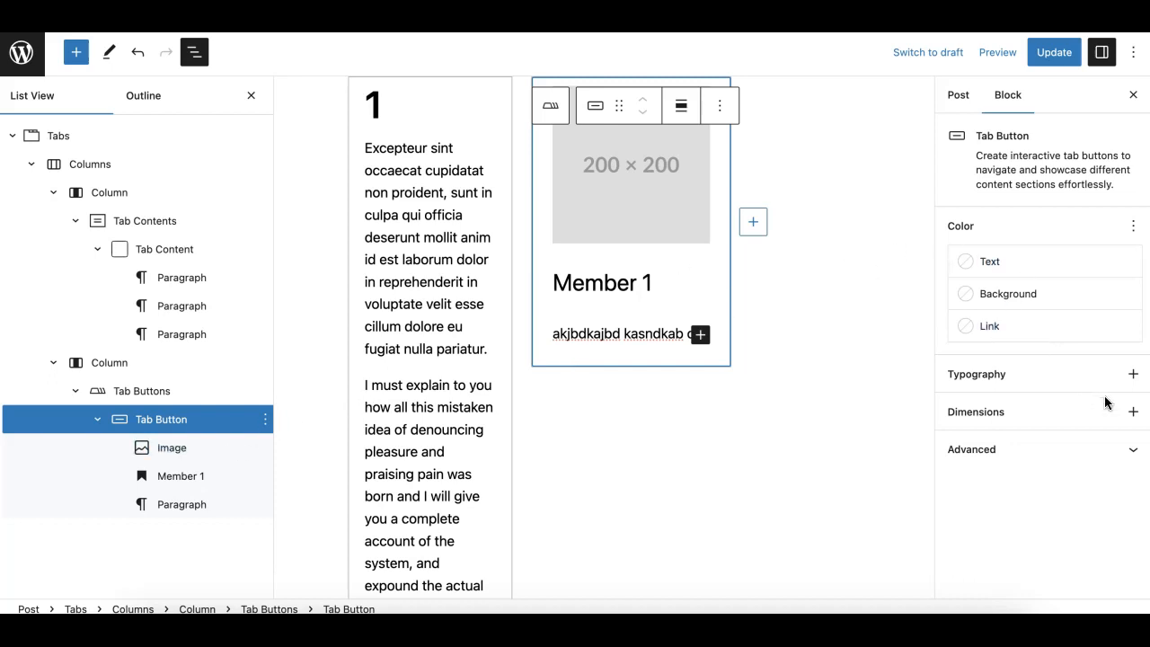
left_click(1134, 412)
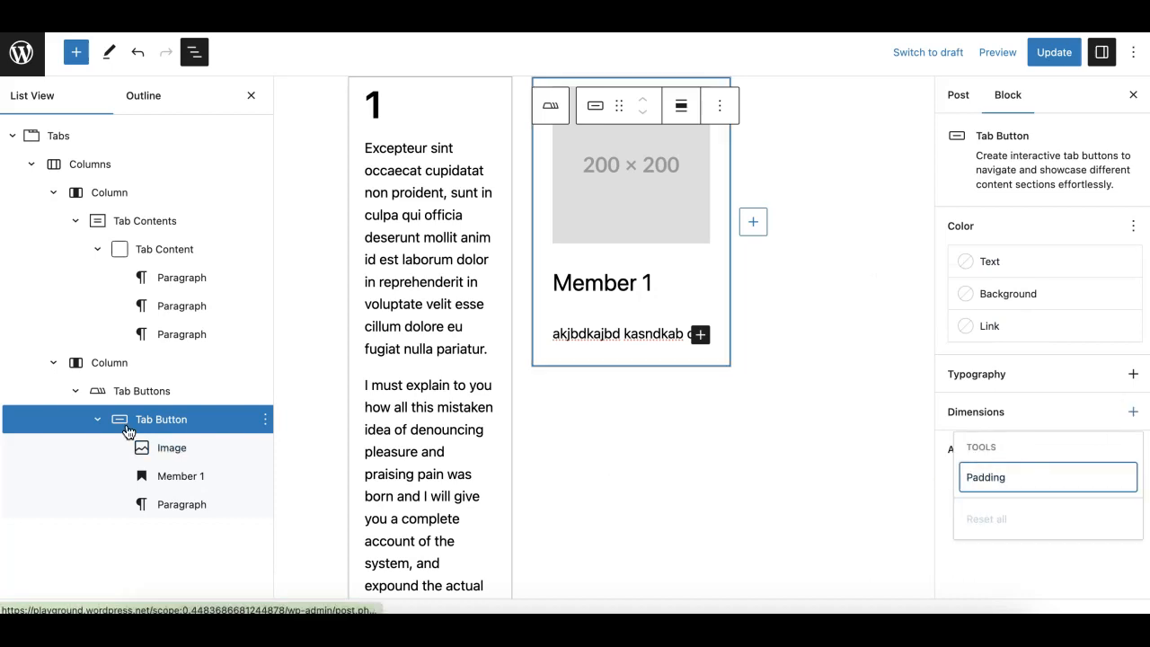
left_click(1093, 410)
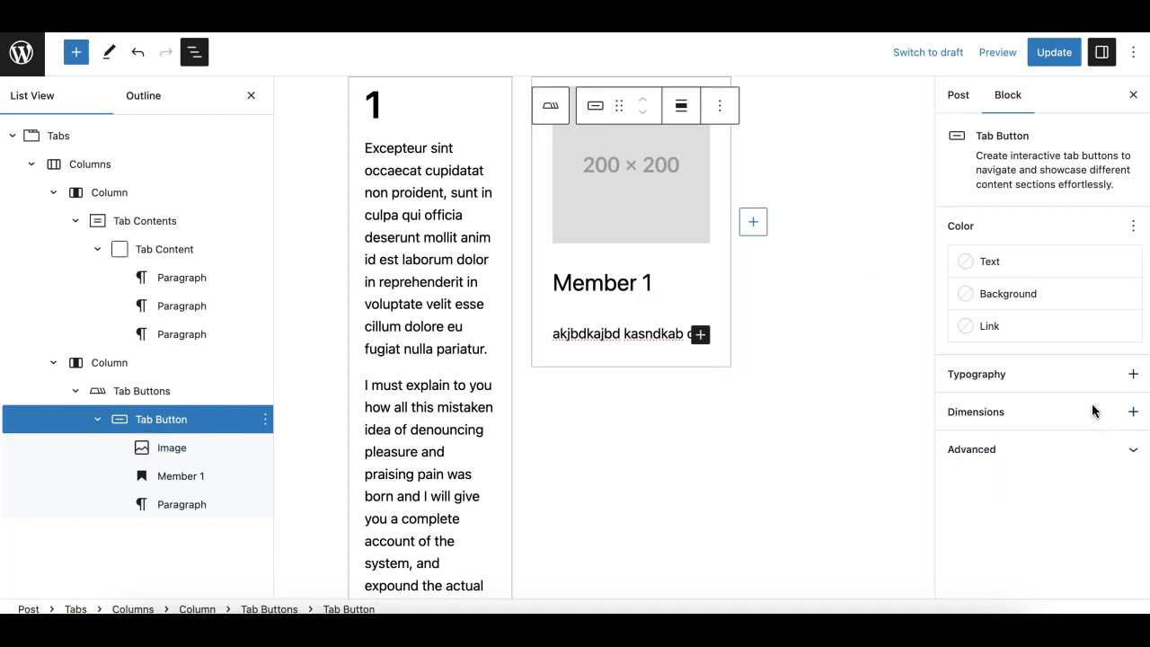
Extend the filler paragraph under the tab button's "Member 1" heading with the text "abd adhih"
left_click(670, 334)
key("Right")
type("dka abd adhih")
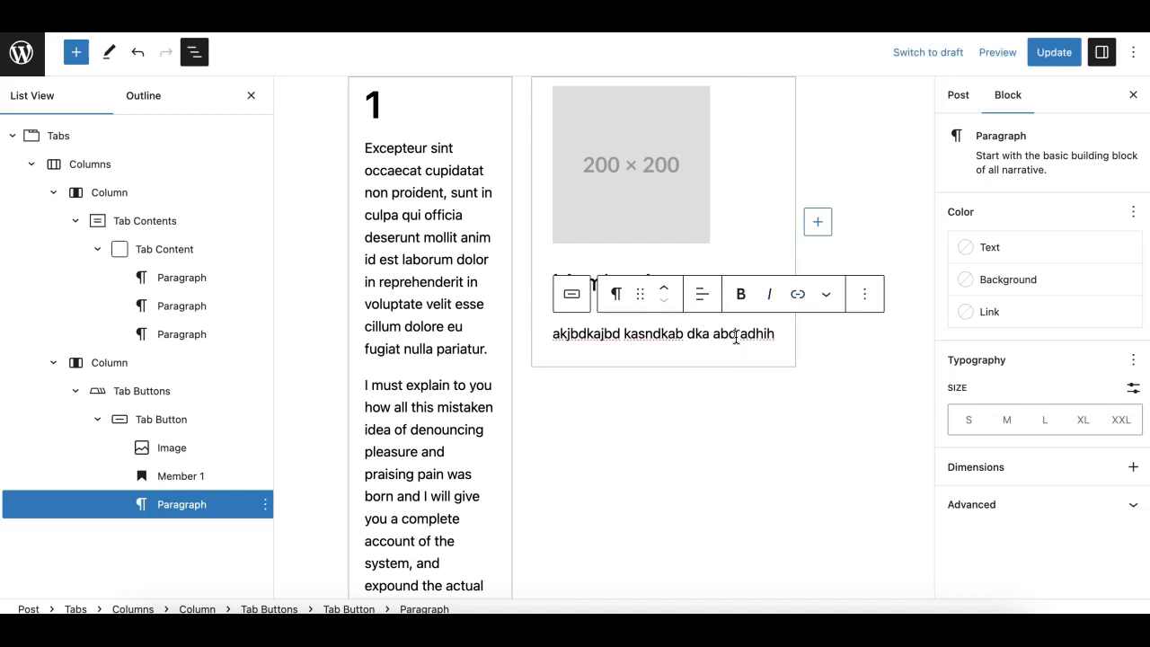
Group the tab button's image, "Member 1" heading and paragraph into one Group block
left_click(162, 448)
left_click(162, 505, "shift")
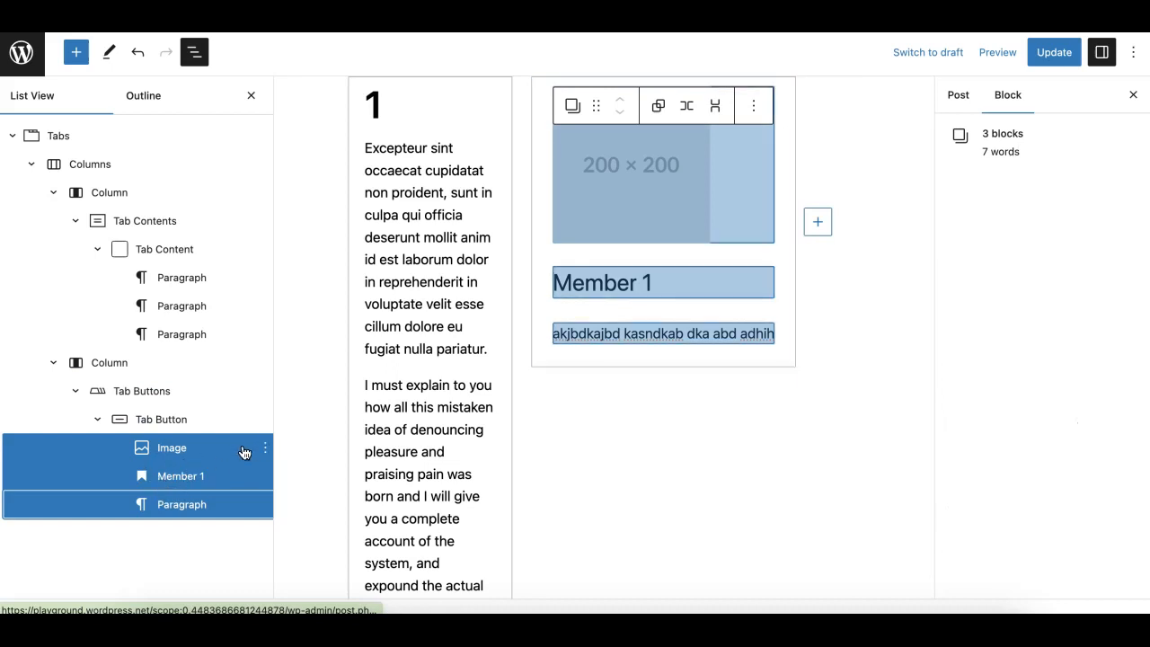
left_click(658, 106)
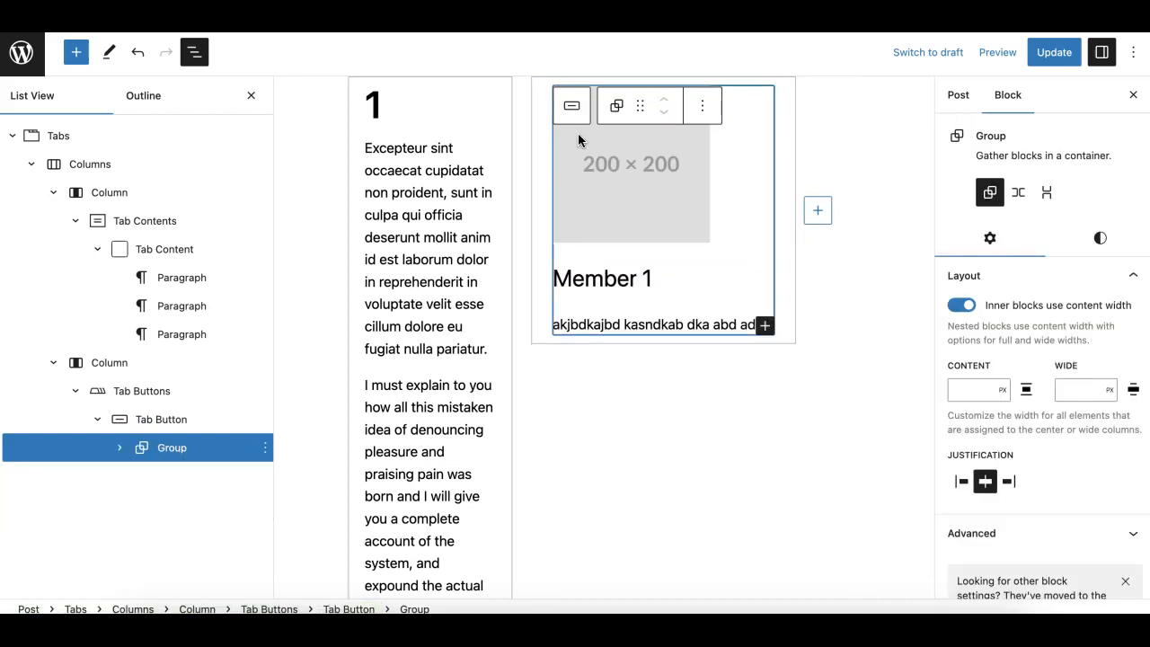
left_click(120, 449)
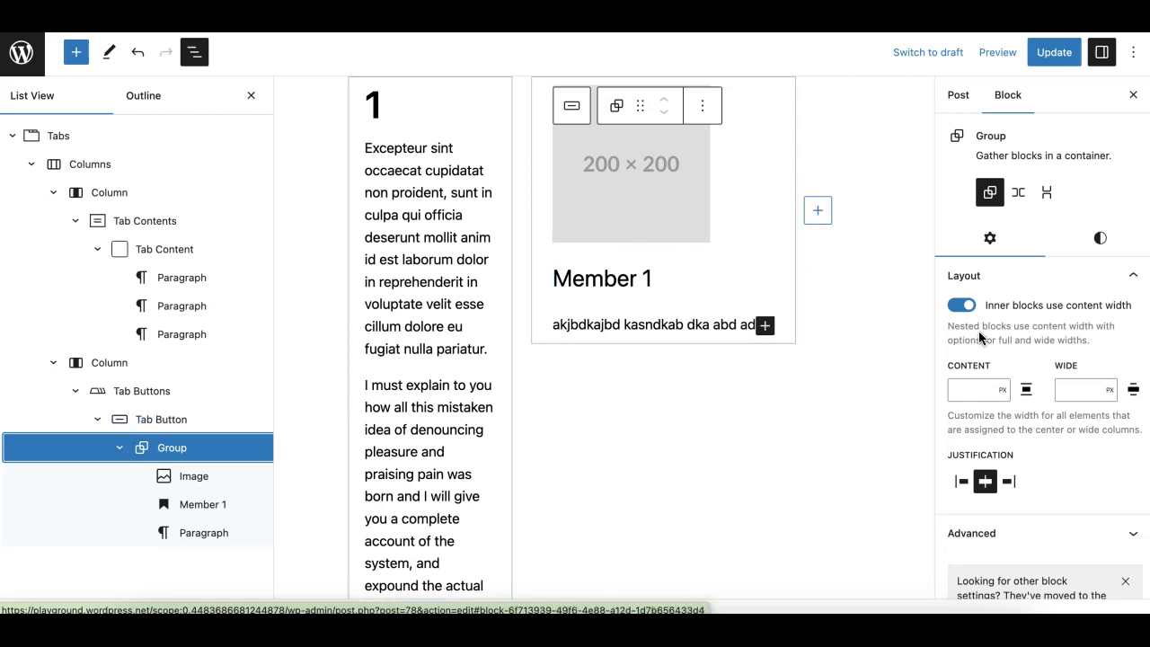
Set the content width of the group inside the tab button to 200 px
left_click(973, 389)
type("2")
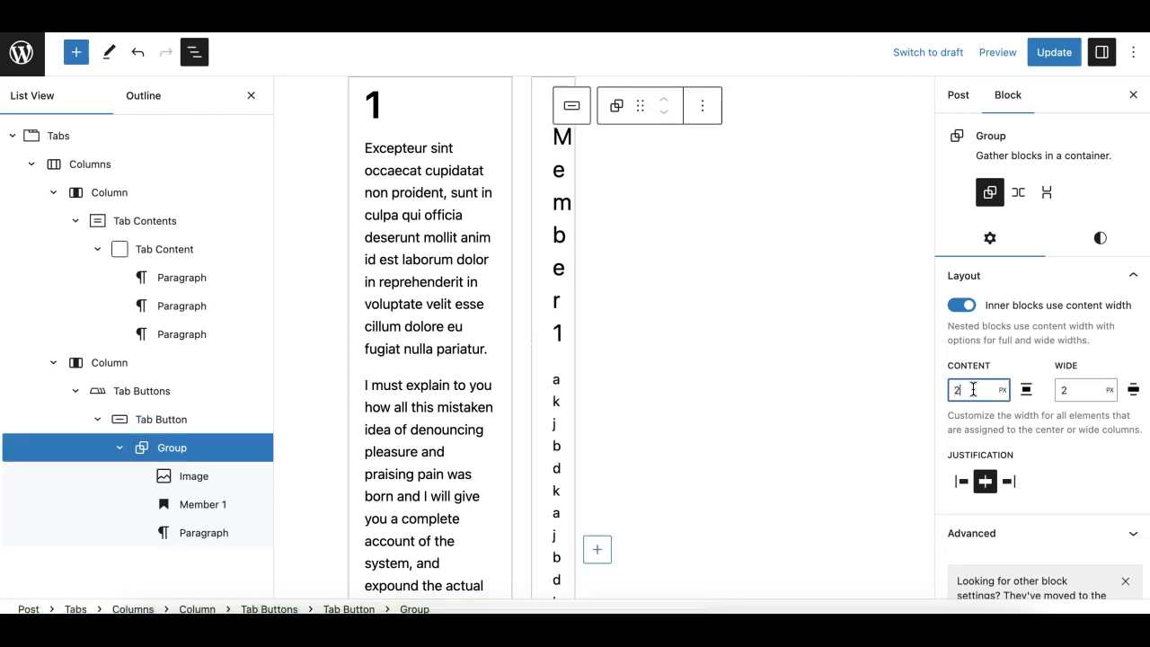
type("00")
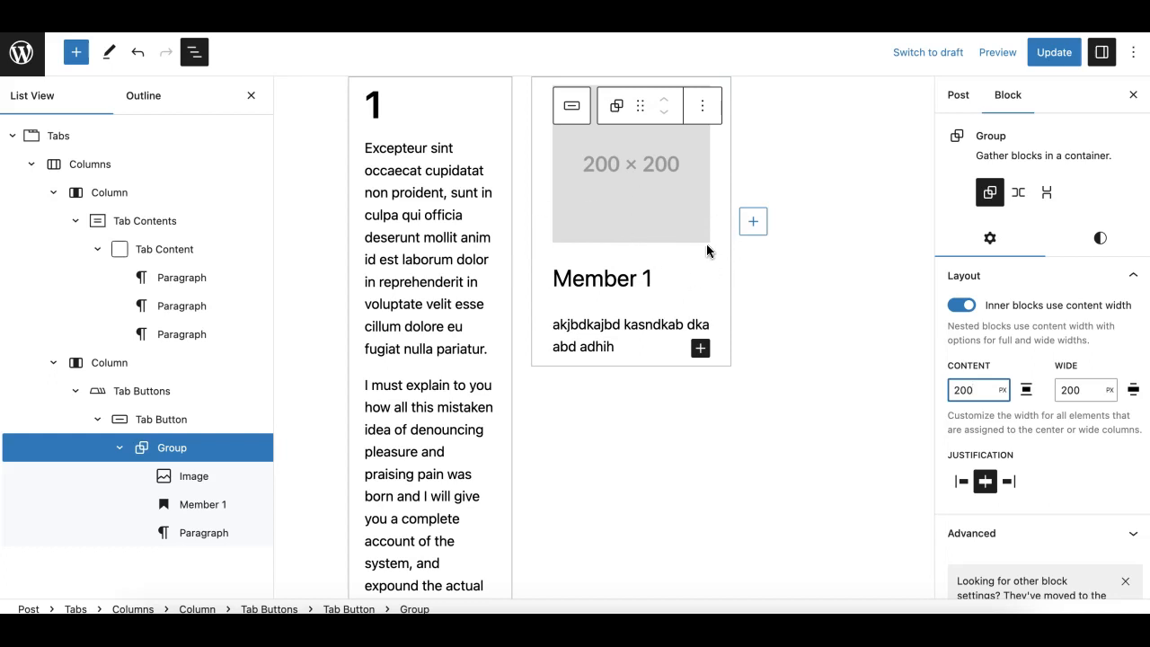
left_click(119, 448)
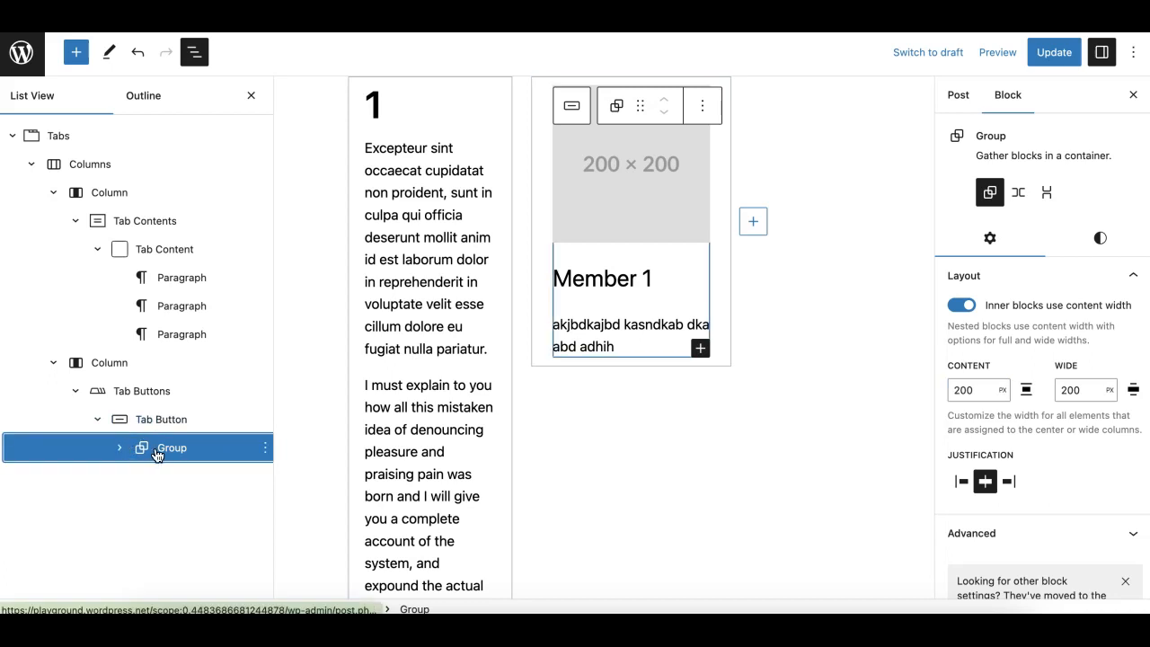
Change the title paragraph of the tab content to "Member 1"
left_click(377, 108)
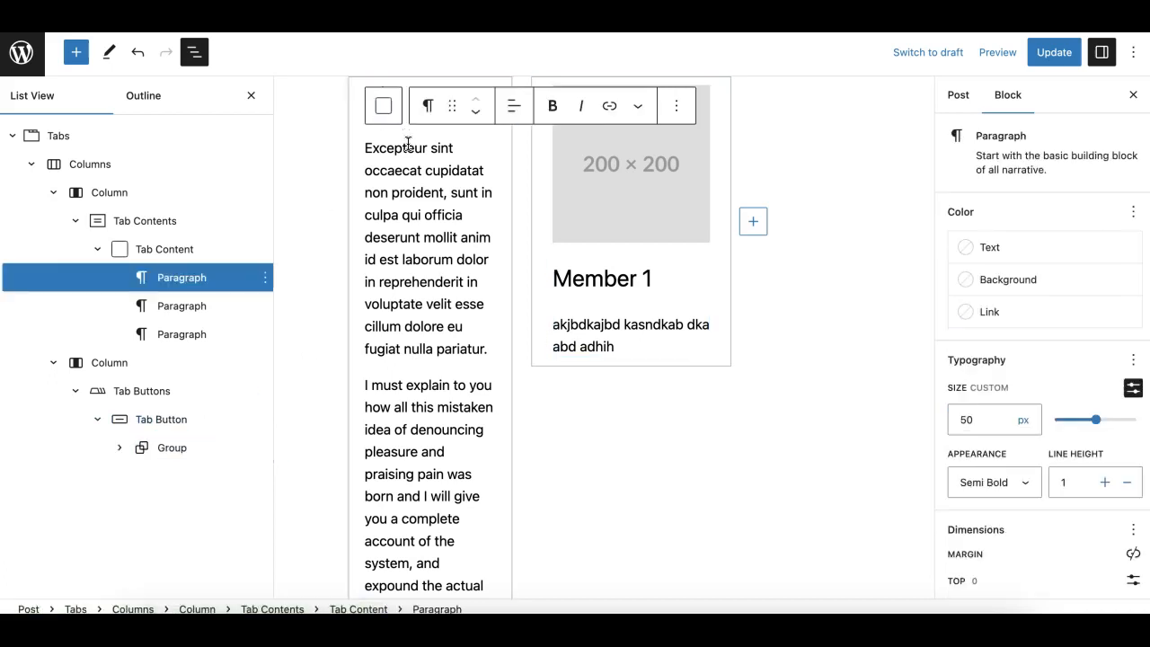
type("Membe")
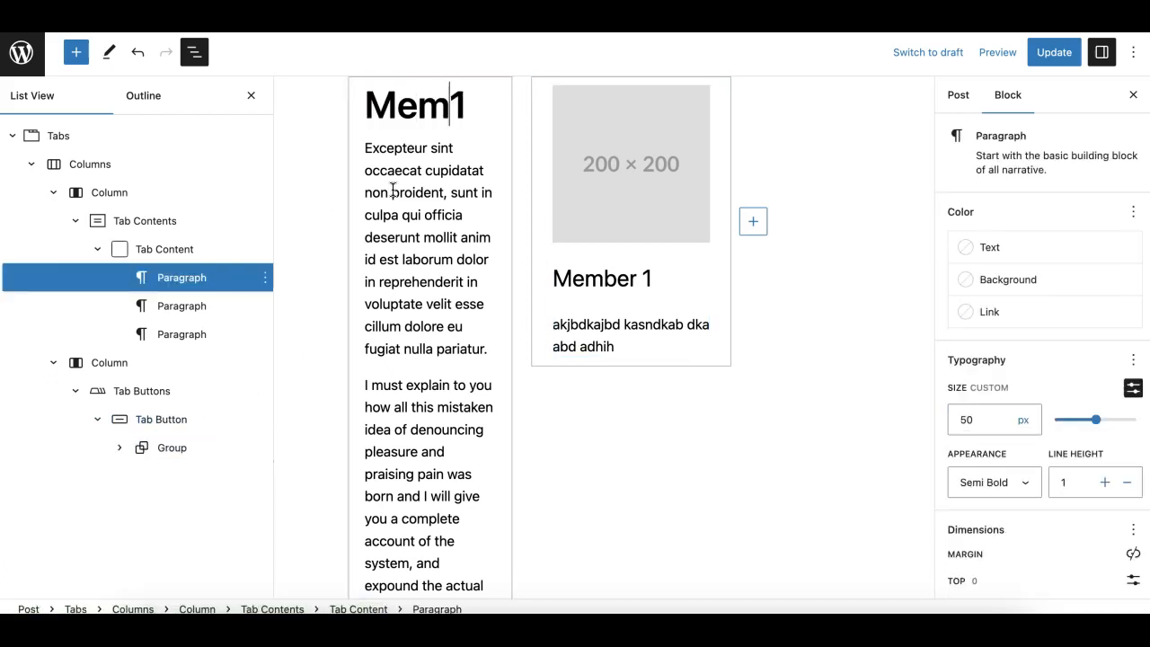
type("r")
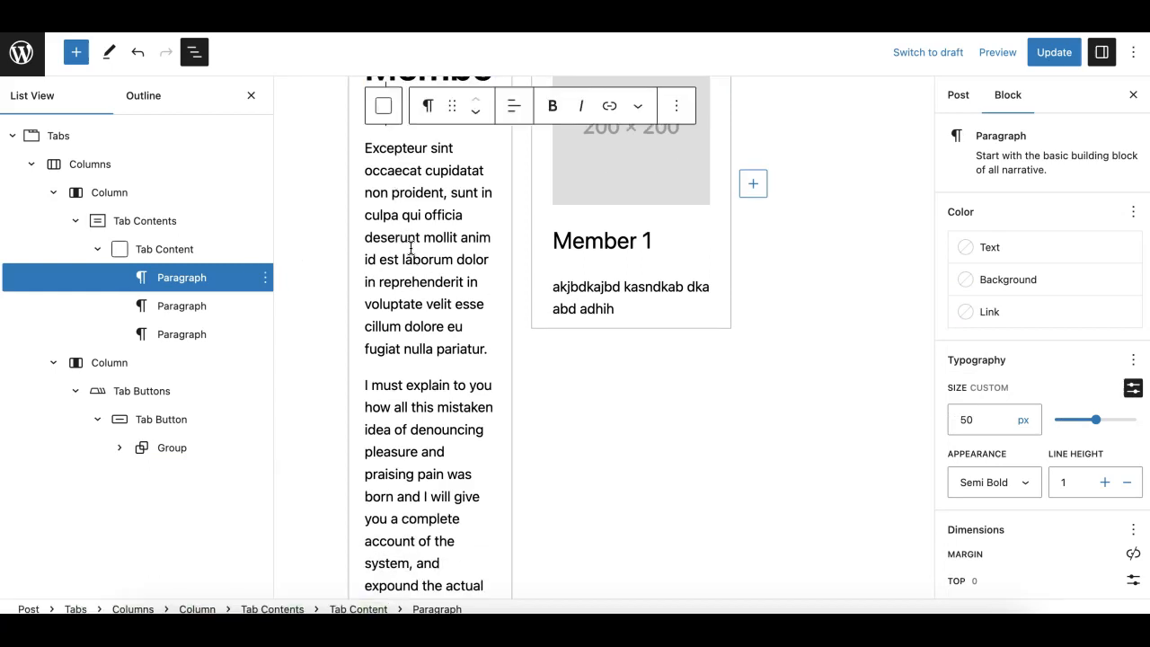
scroll(433, 278, "down", 4)
scroll(423, 275, "up", 4)
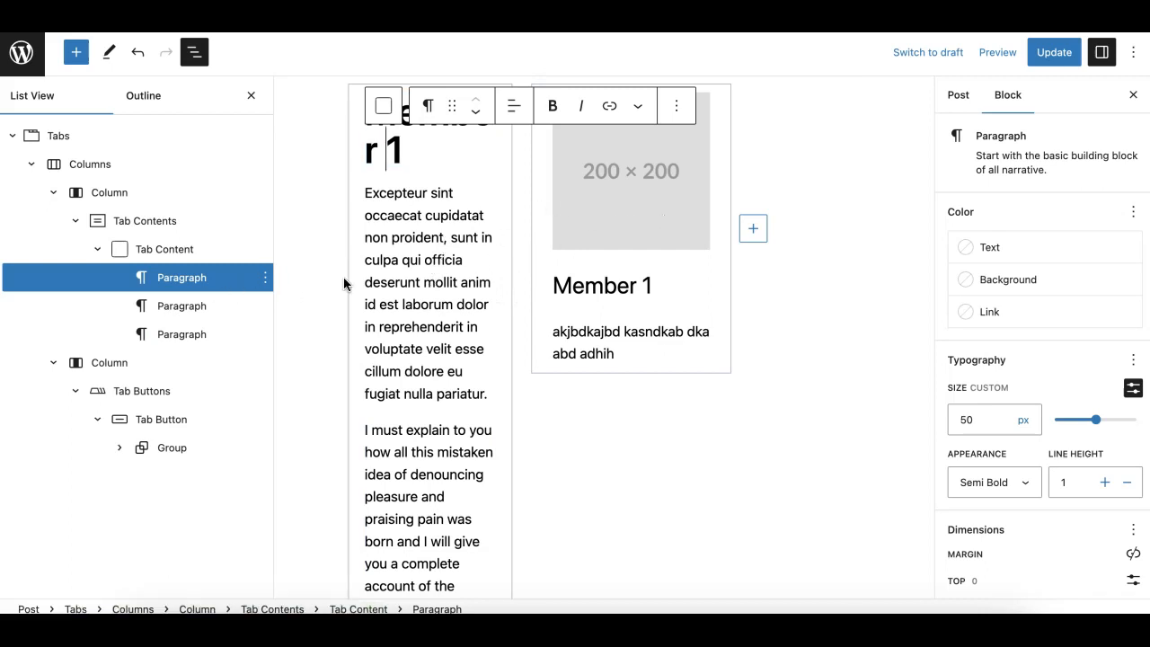
Duplicate the Member 1 tab button and change the copy's heading to "Member 2"
left_click(98, 250)
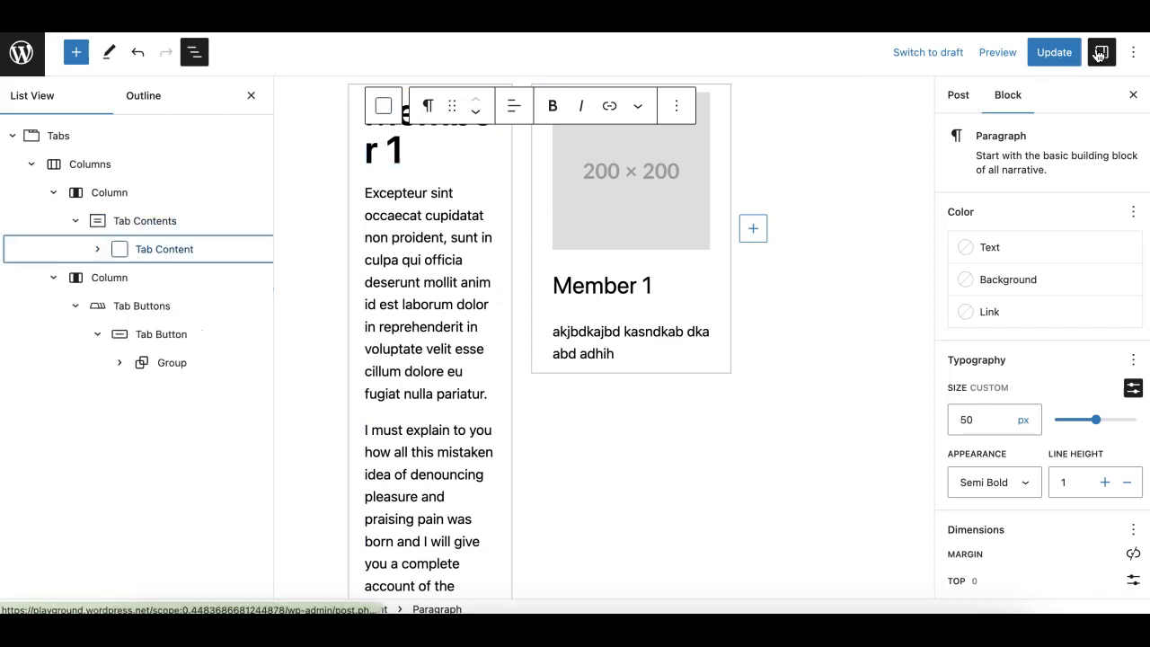
left_click(96, 338)
left_click(154, 336)
left_click(256, 335)
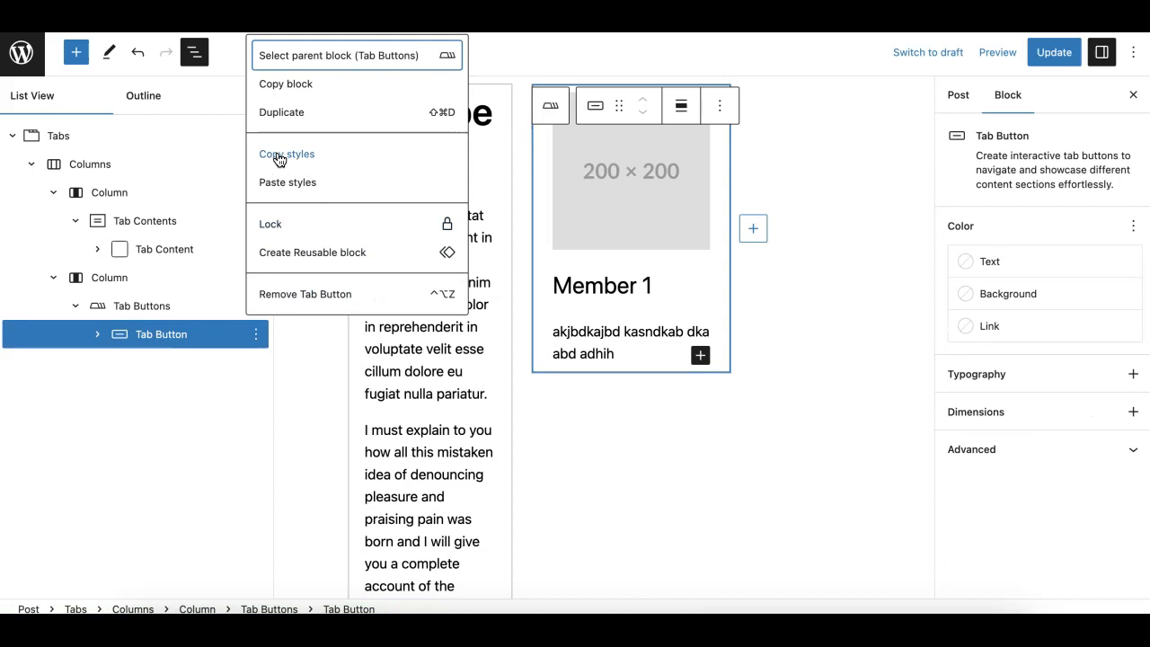
left_click(298, 110)
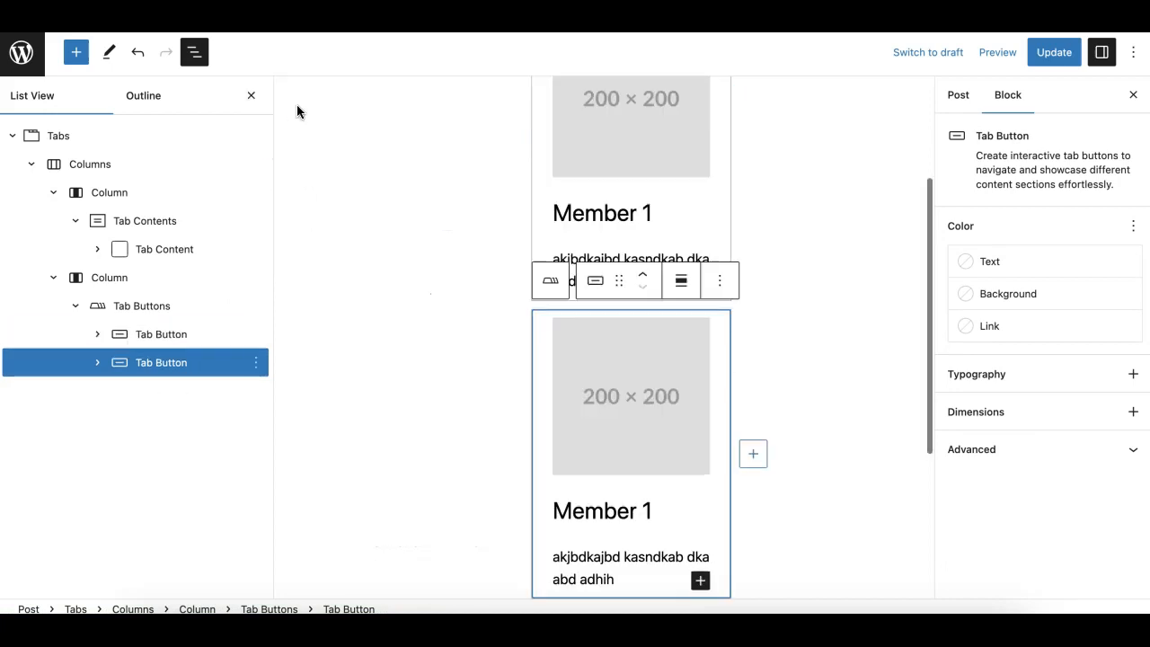
left_click(627, 509)
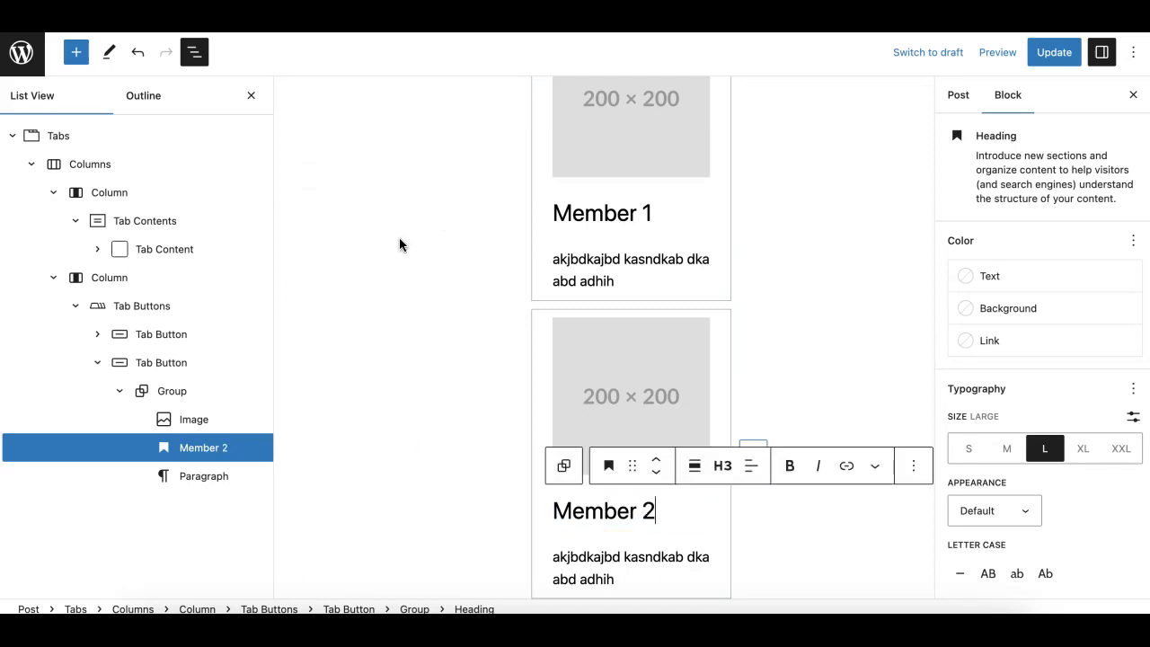
Duplicate the Member 2 tab button and change the copy's heading to "Member 3"
left_click(148, 256)
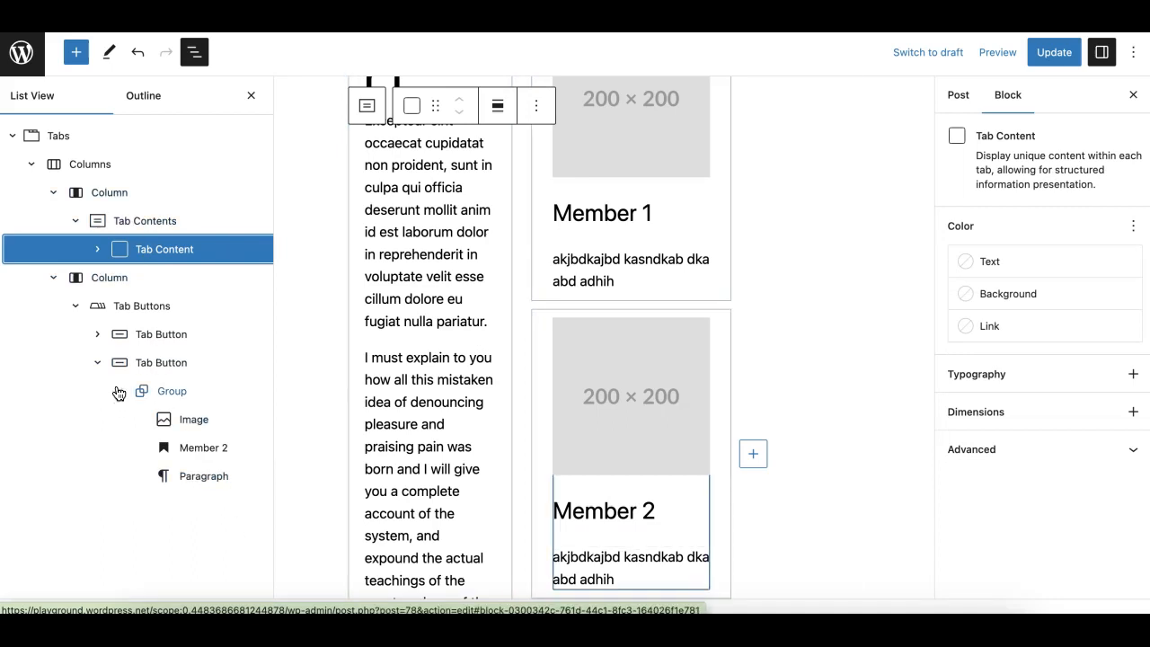
left_click(98, 362)
left_click(256, 362)
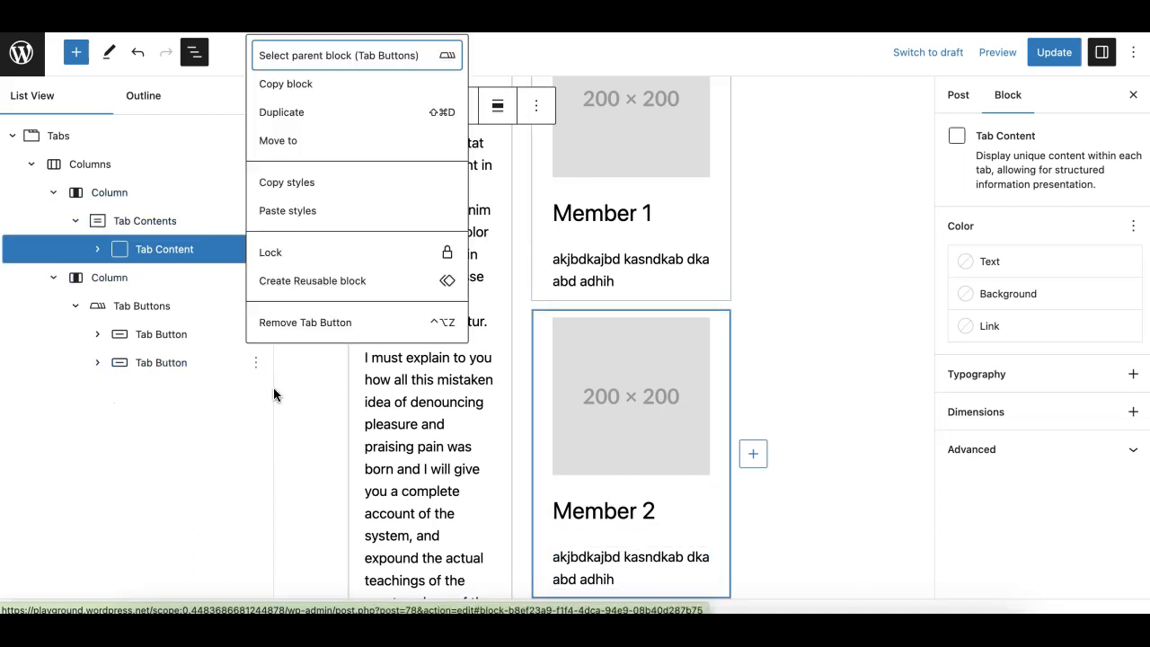
left_click(314, 120)
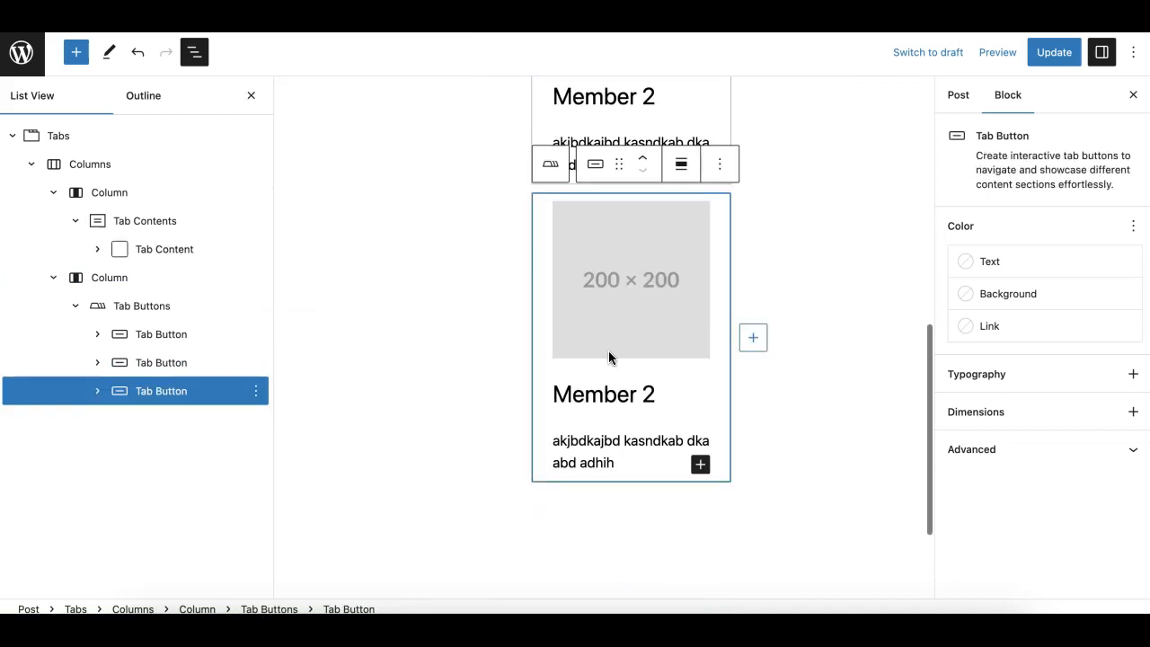
left_click(658, 394)
key("BackSpace")
type("3")
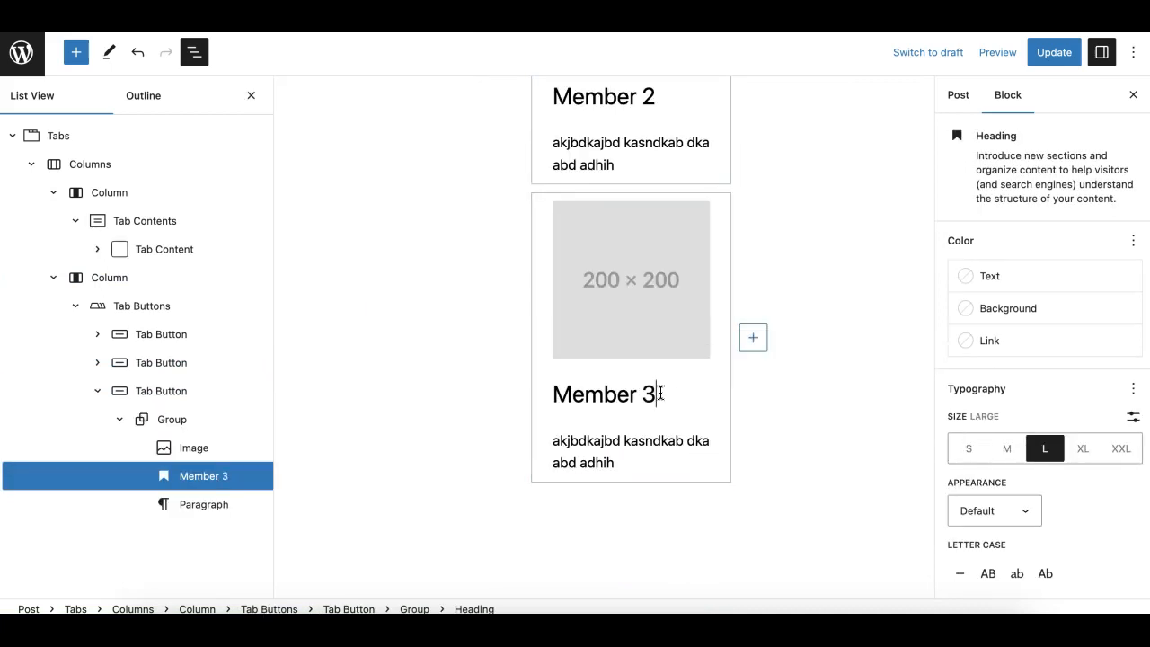
left_click(97, 391)
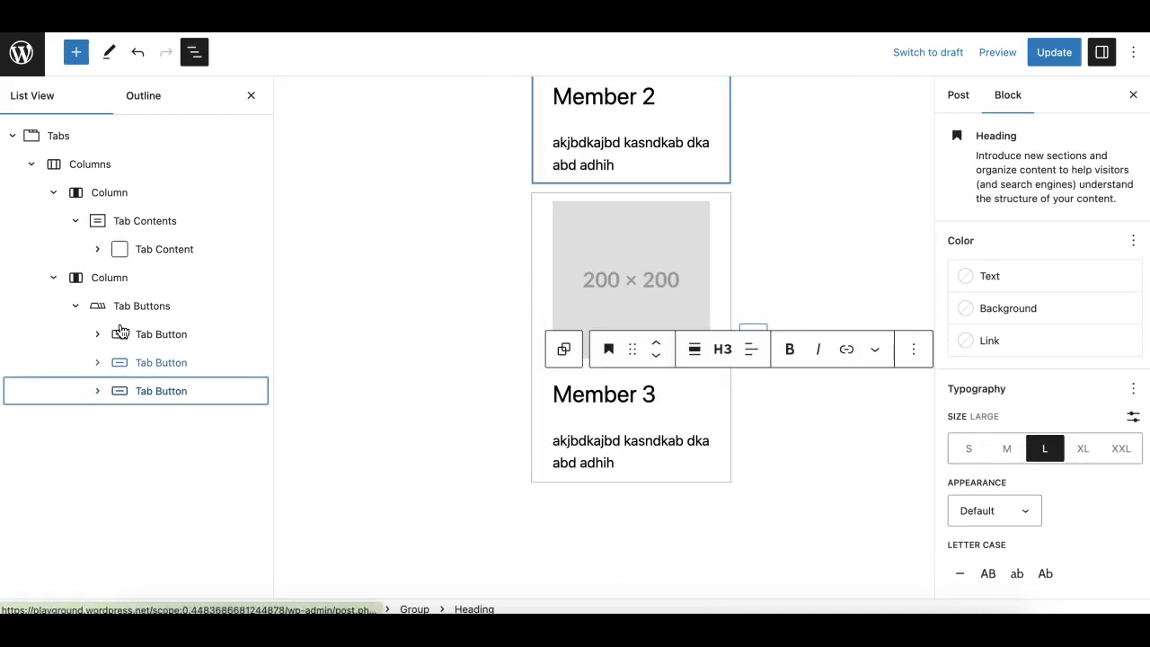
Duplicate the Member 1 tab content and change the copy's title to "Member 2"
left_click(130, 251)
scroll(362, 216, "up", 5)
scroll(362, 215, "up", 3)
left_click(257, 249)
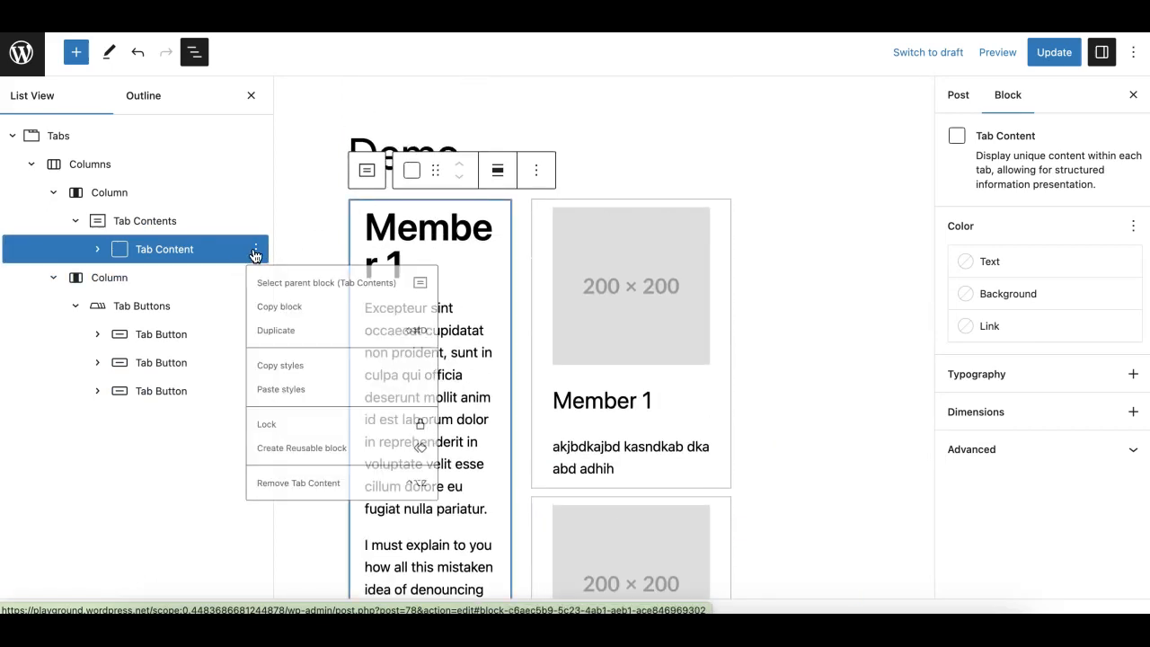
left_click(275, 349)
left_click(413, 265)
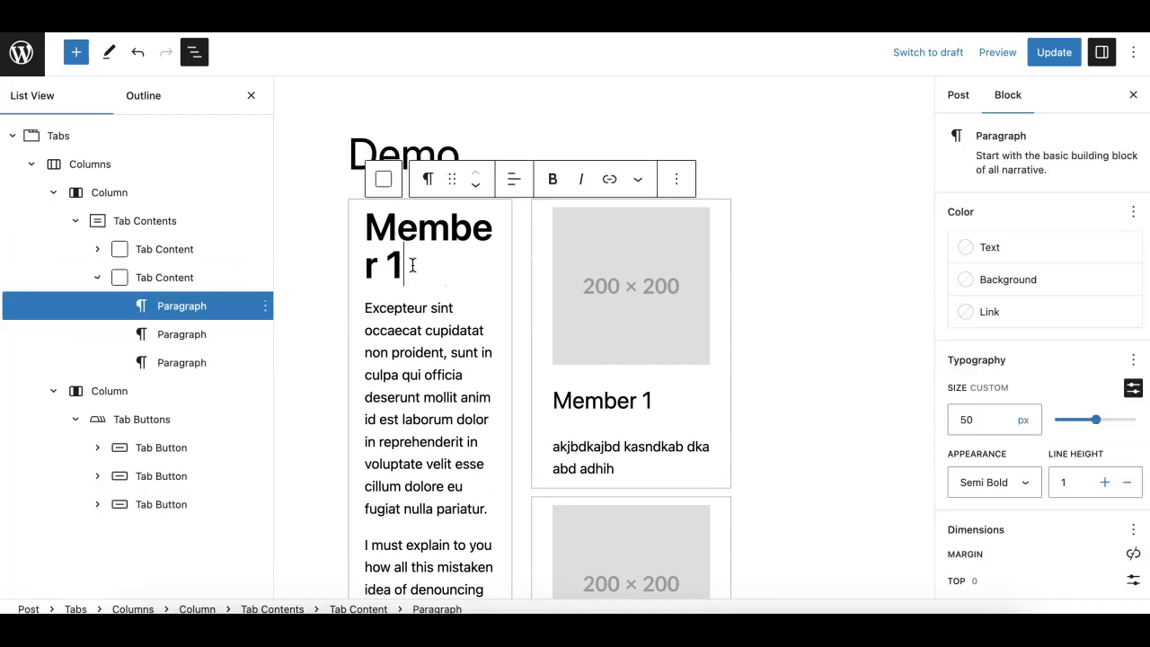
key("BackSpace")
type("2")
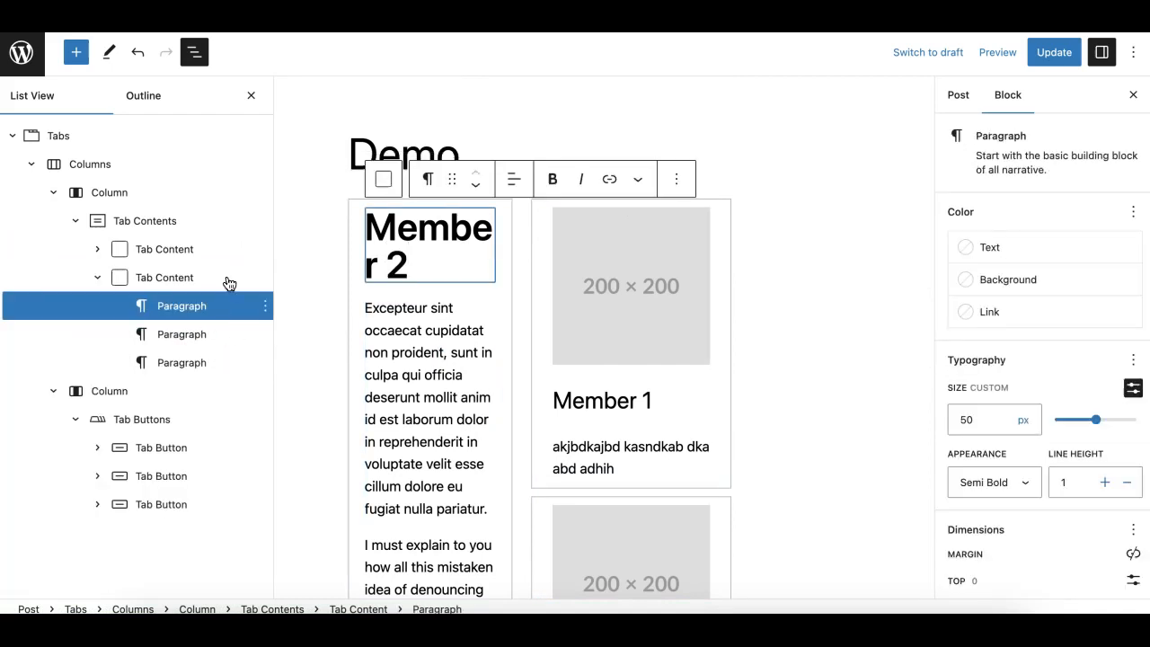
left_click(104, 277)
Duplicate the Member 2 tab content and change the copy's title to "Member 3"
left_click(256, 278)
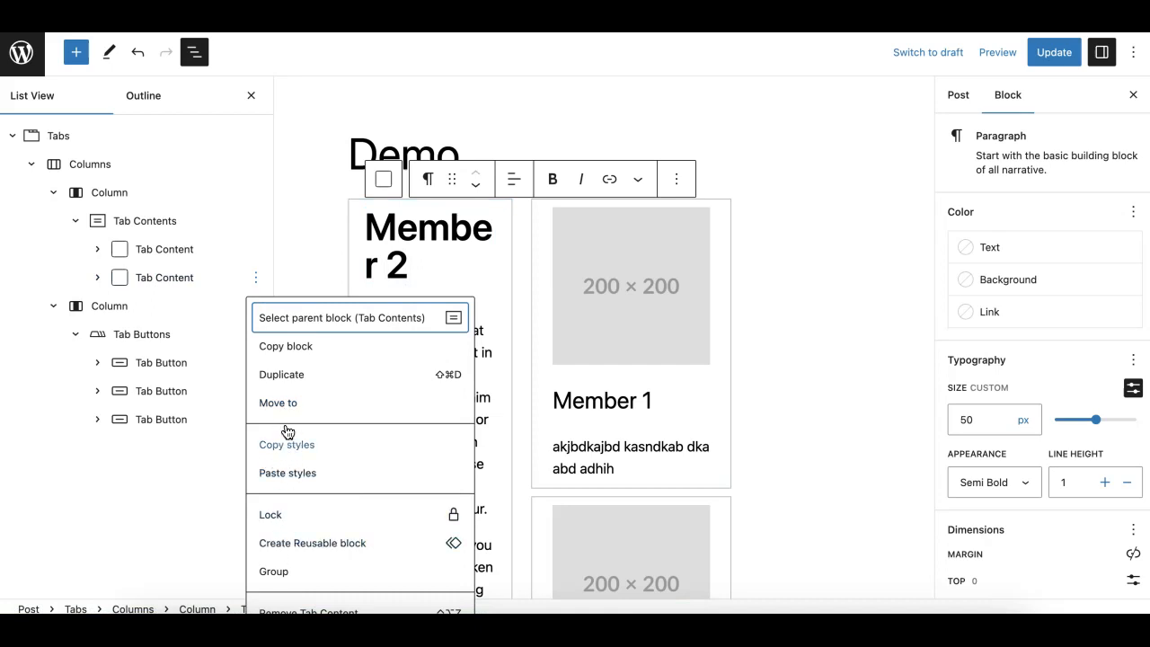
left_click(282, 377)
left_click(410, 266)
key("BackSpace")
type("3")
scroll(654, 346, "down", 2)
scroll(655, 347, "down", 2)
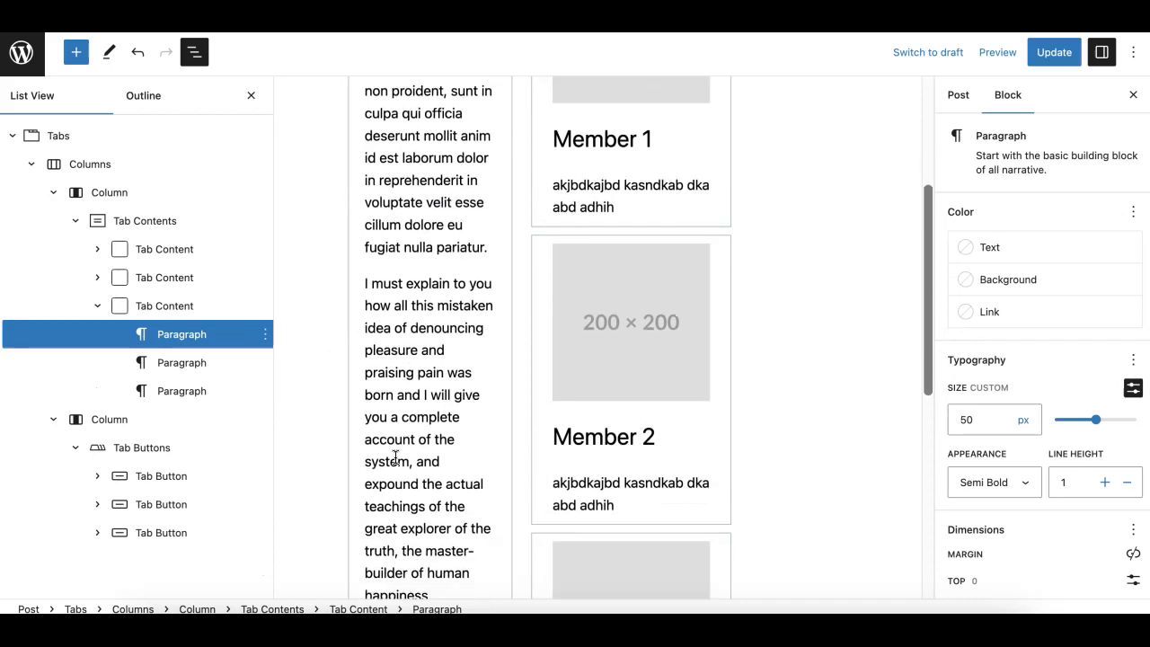
left_click(97, 306)
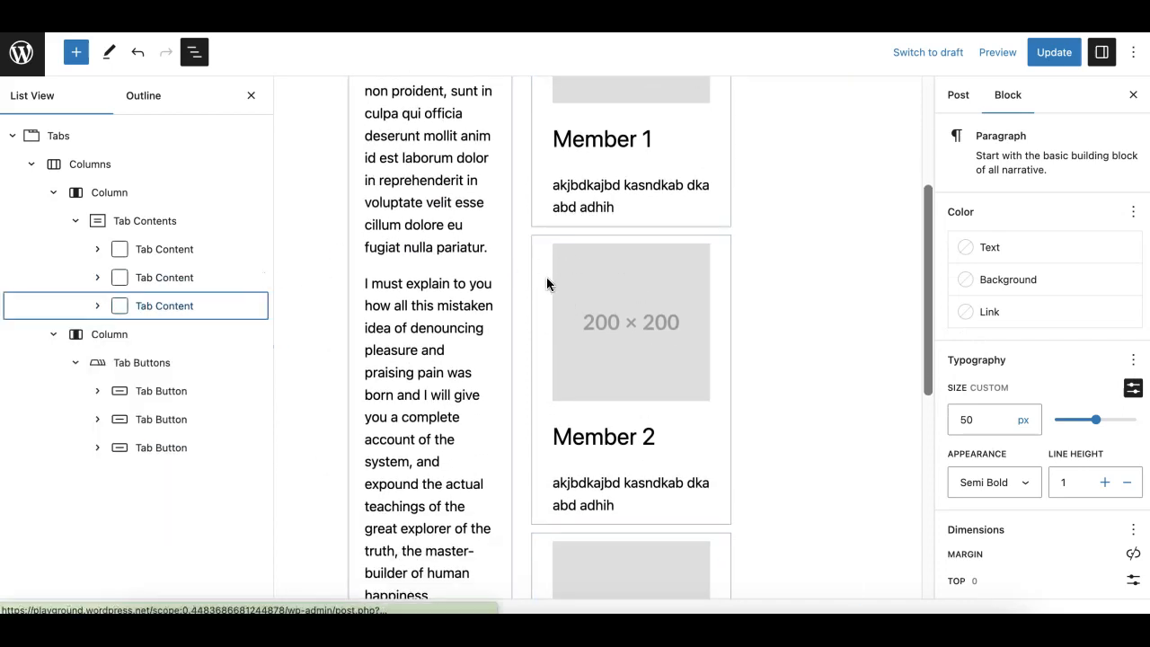
Set the alignment of the whole Tabs block to full width
scroll(546, 282, "down", 1)
left_click(144, 310)
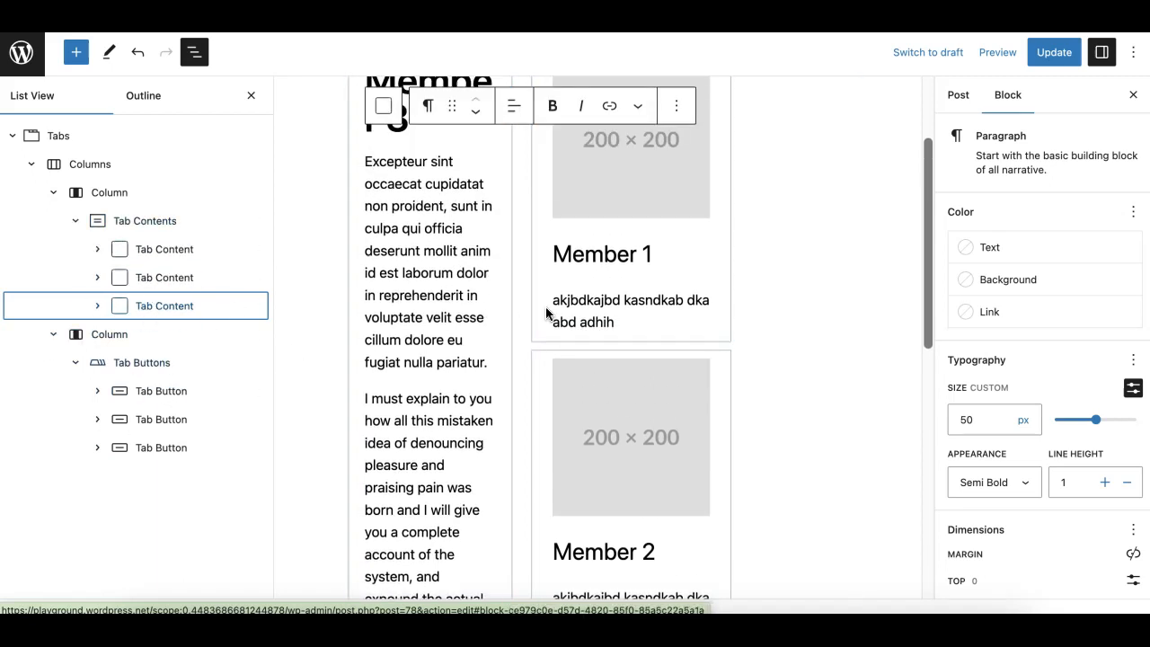
scroll(644, 329, "up", 2)
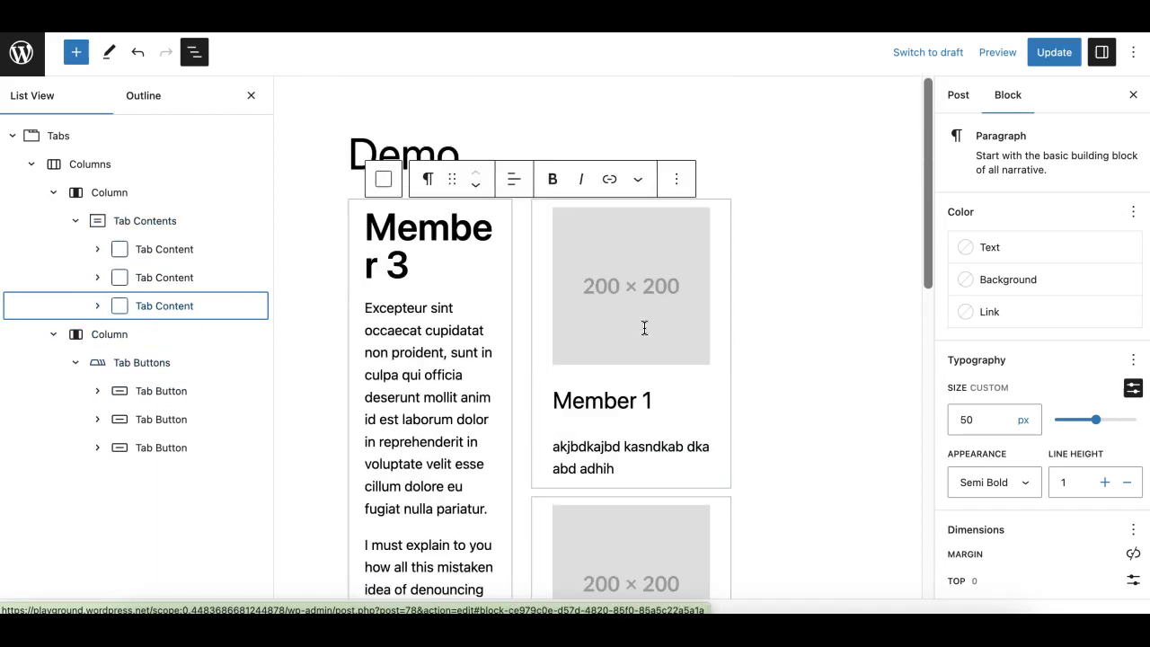
left_click(54, 195)
left_click(33, 164)
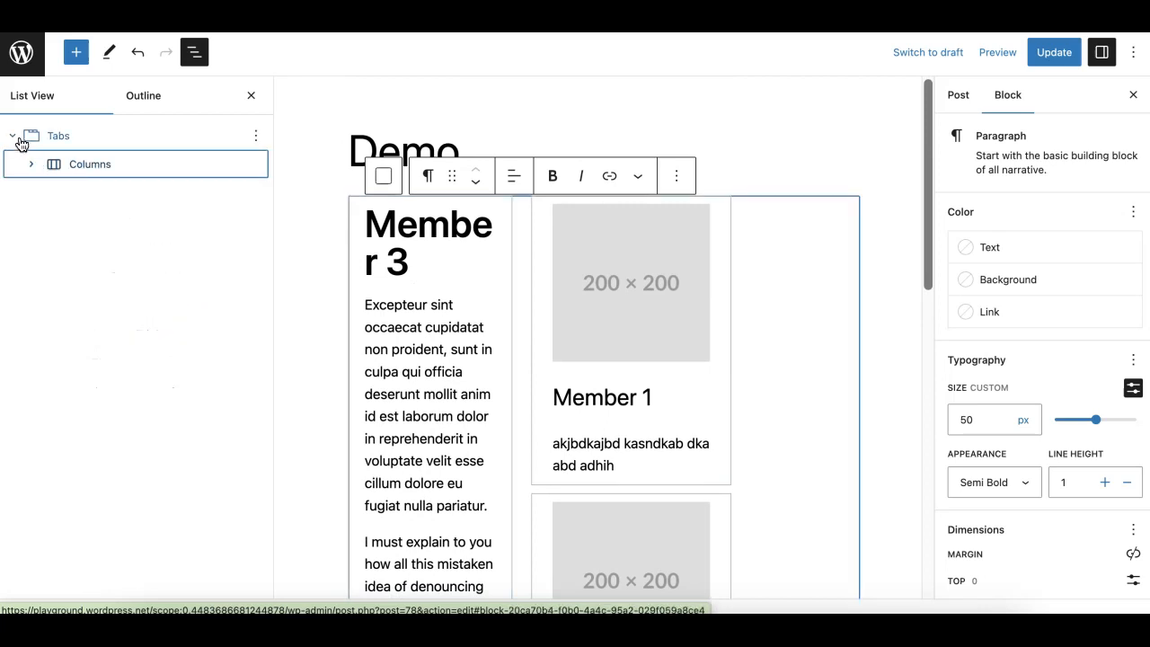
left_click(60, 139)
scroll(533, 210, "up", 1)
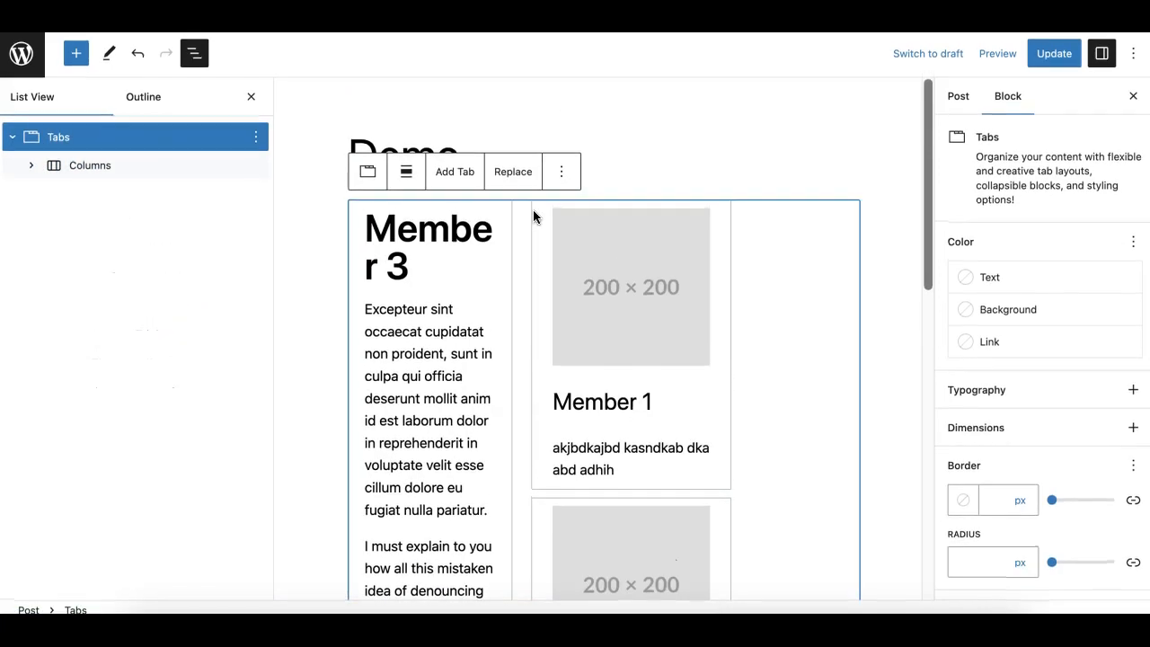
left_click(408, 182)
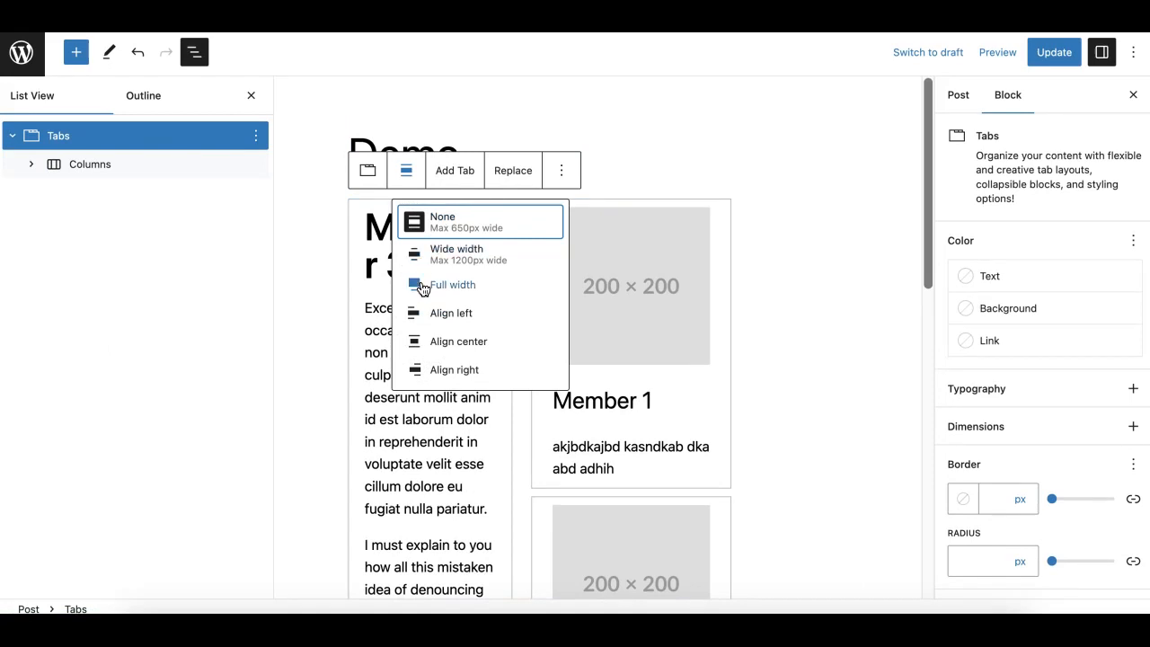
left_click(422, 285)
Hide the block list and settings, update the post, and open the published page to try the Member 2 tab
left_click(194, 52)
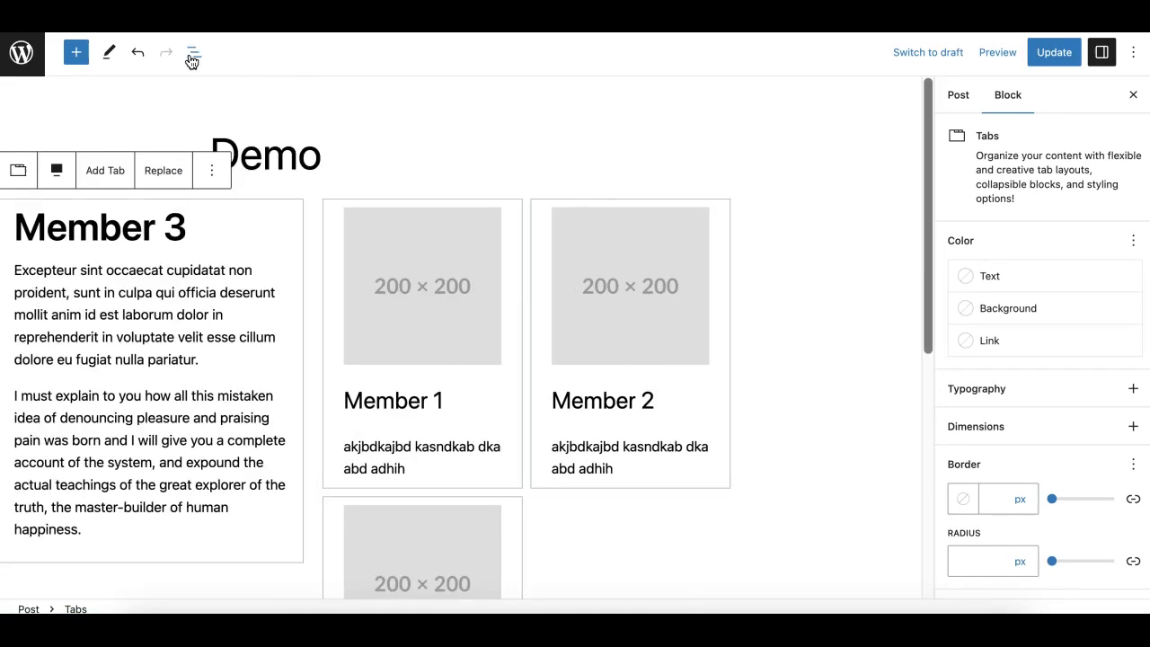
left_click(1104, 56)
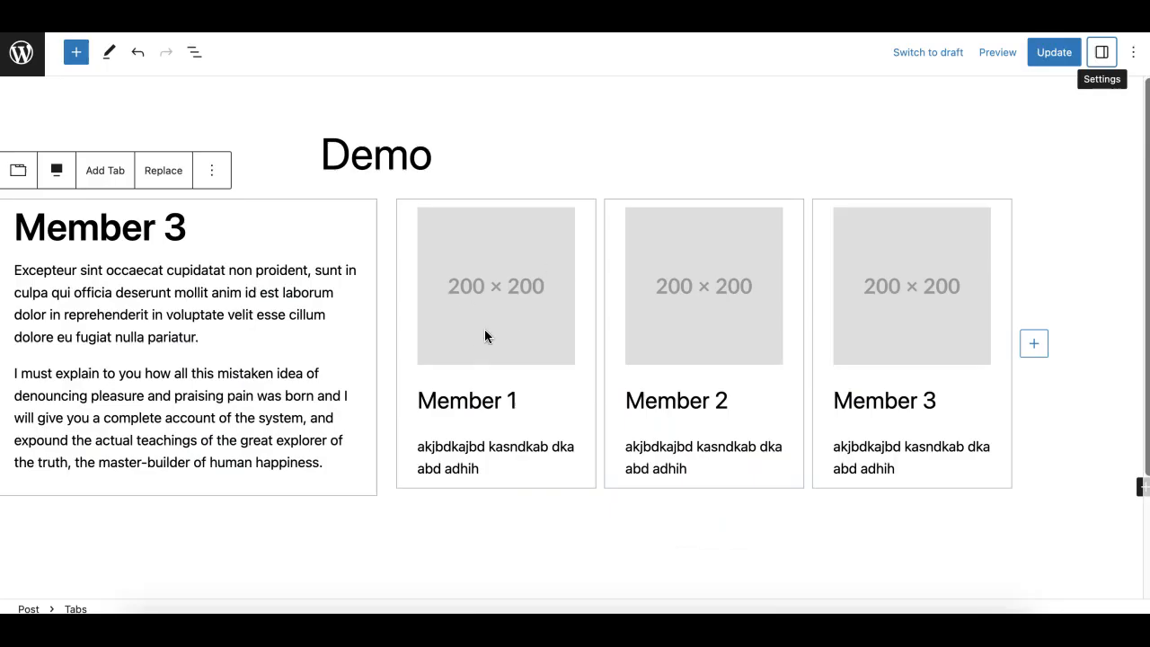
left_click(1051, 52)
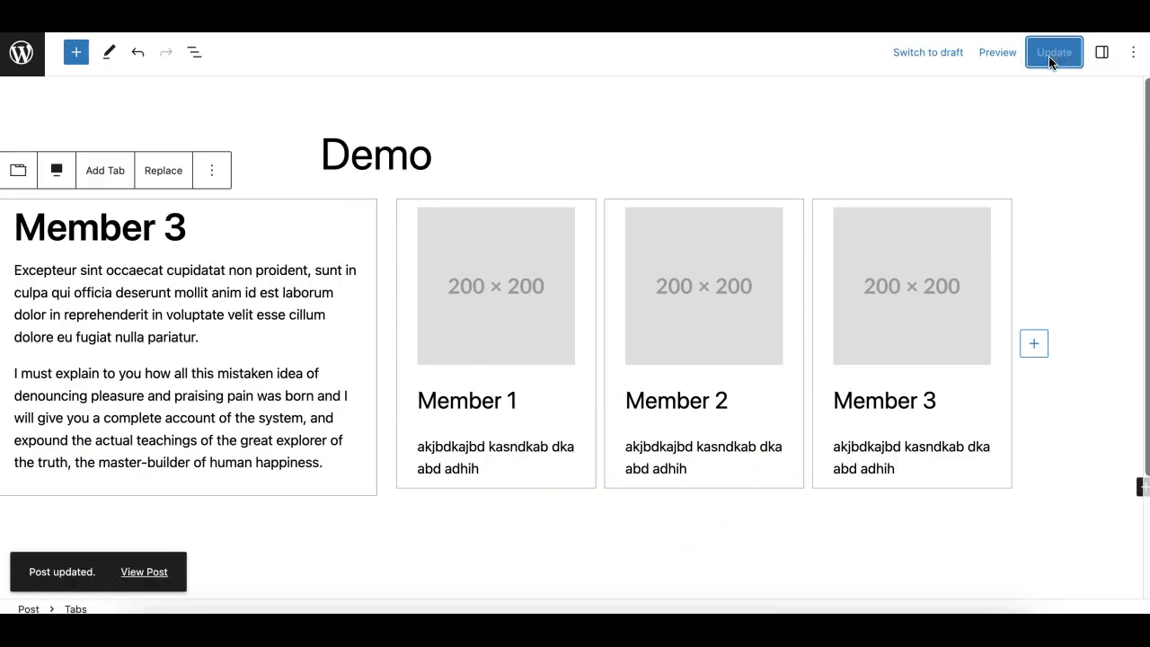
left_click(143, 569)
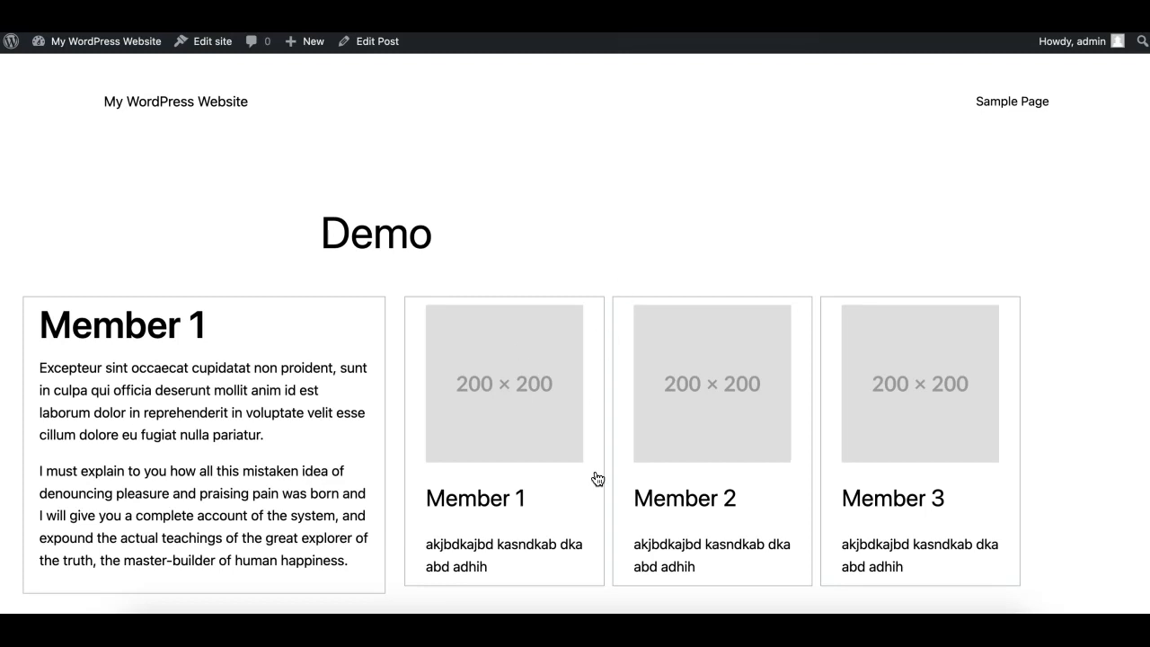
scroll(597, 478, "down", 1)
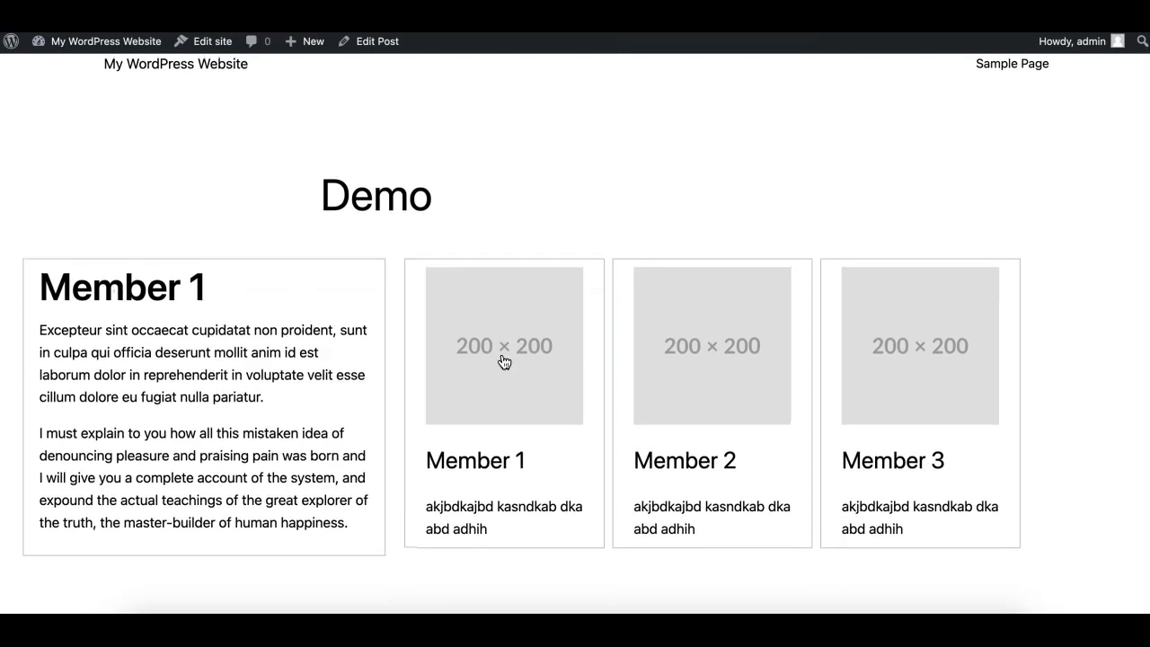
left_click(688, 448)
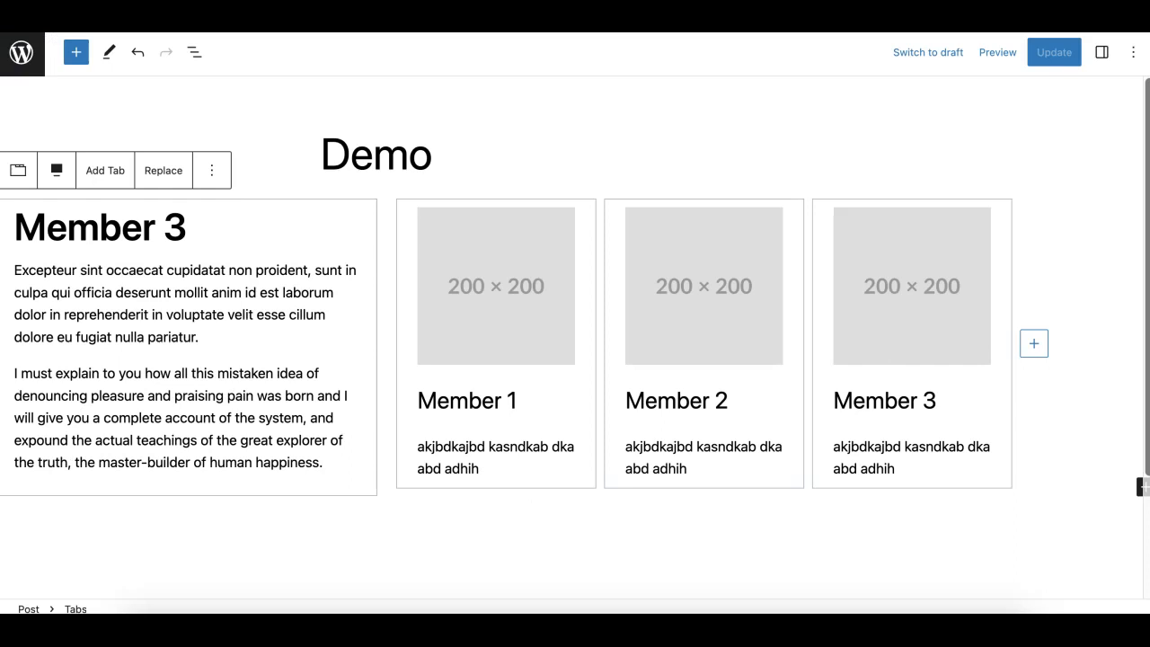
Set the Tab Buttons block's active button background to luminous vivid amber (FCB900)
left_click(1098, 54)
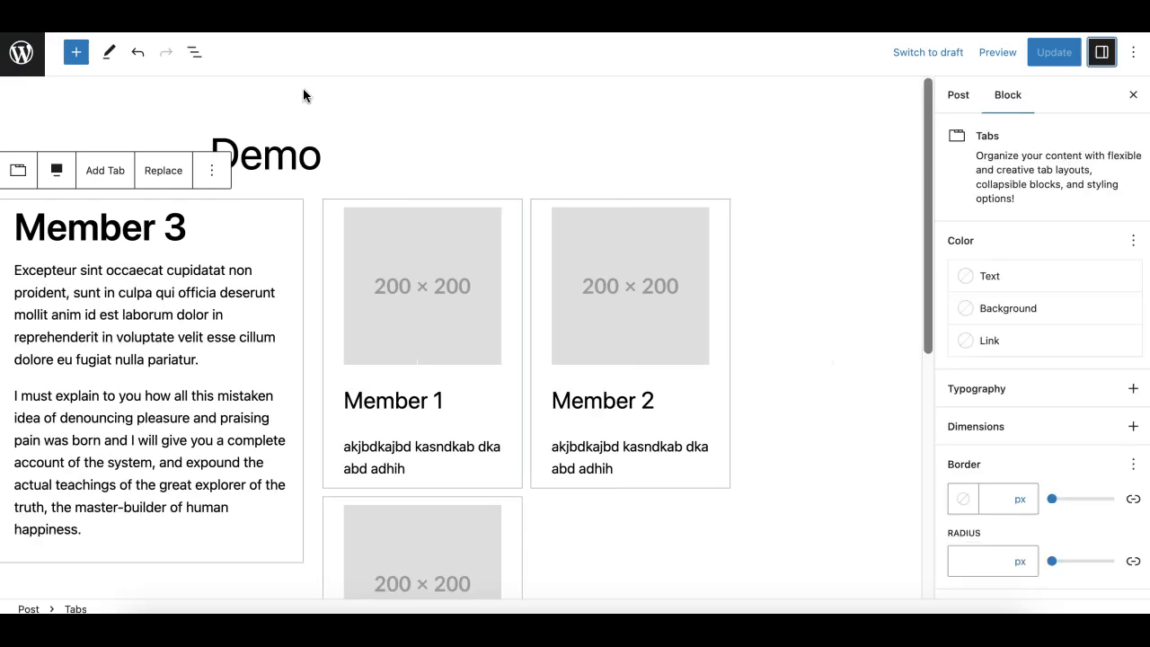
left_click(194, 53)
left_click(12, 136)
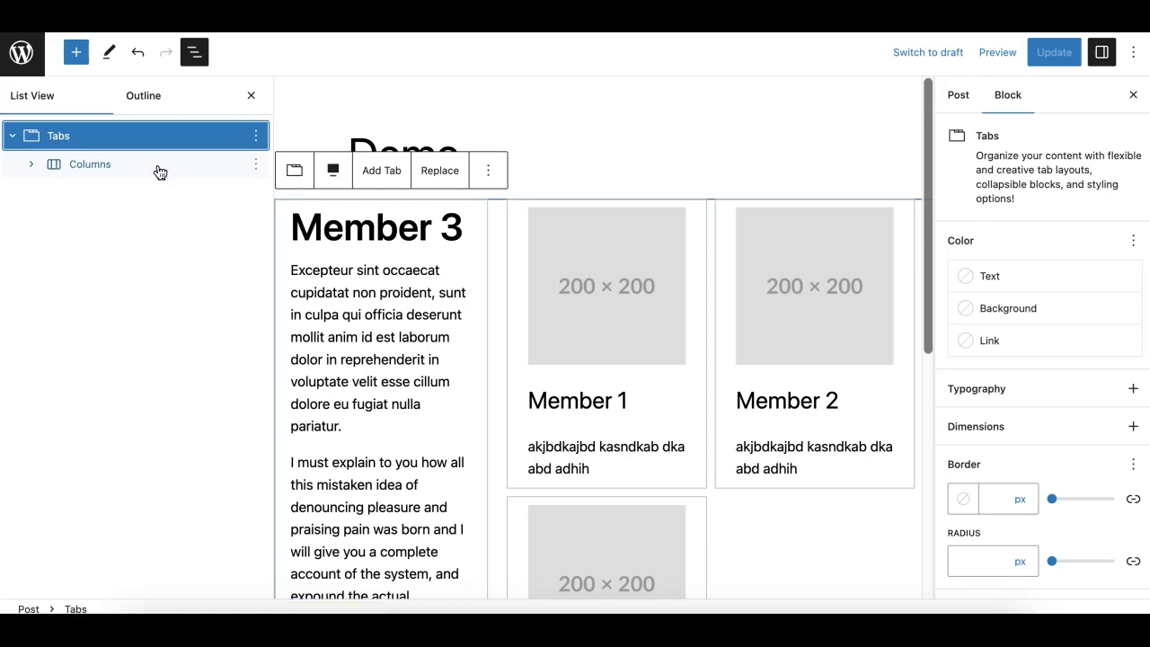
left_click(31, 164)
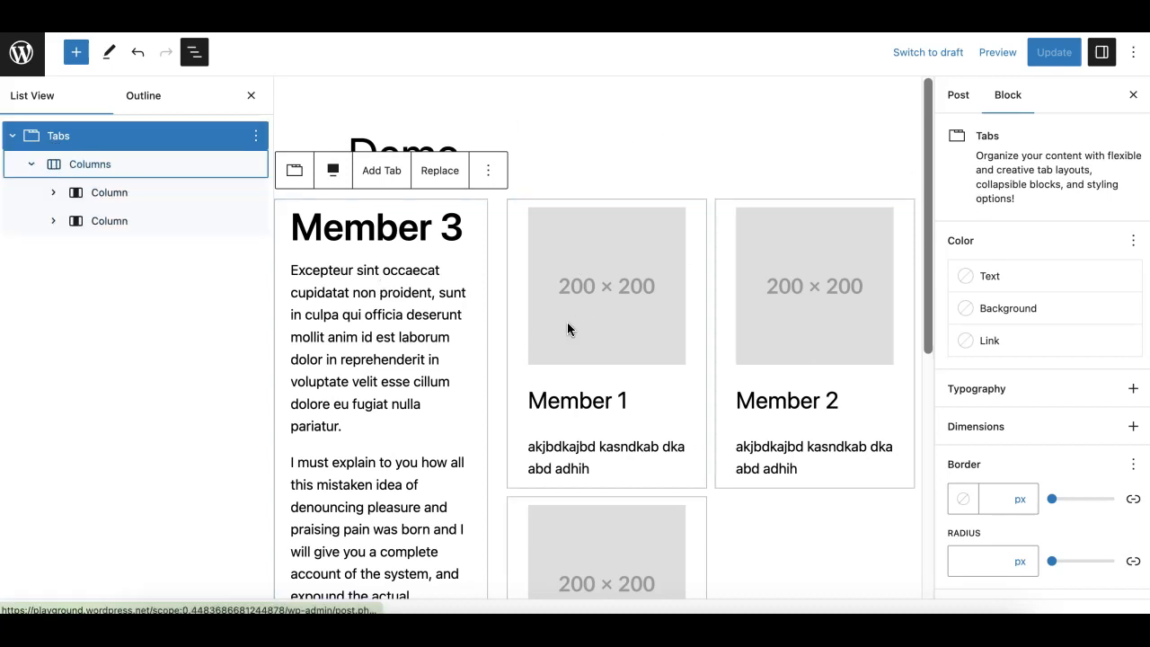
left_click(53, 221)
left_click(222, 255)
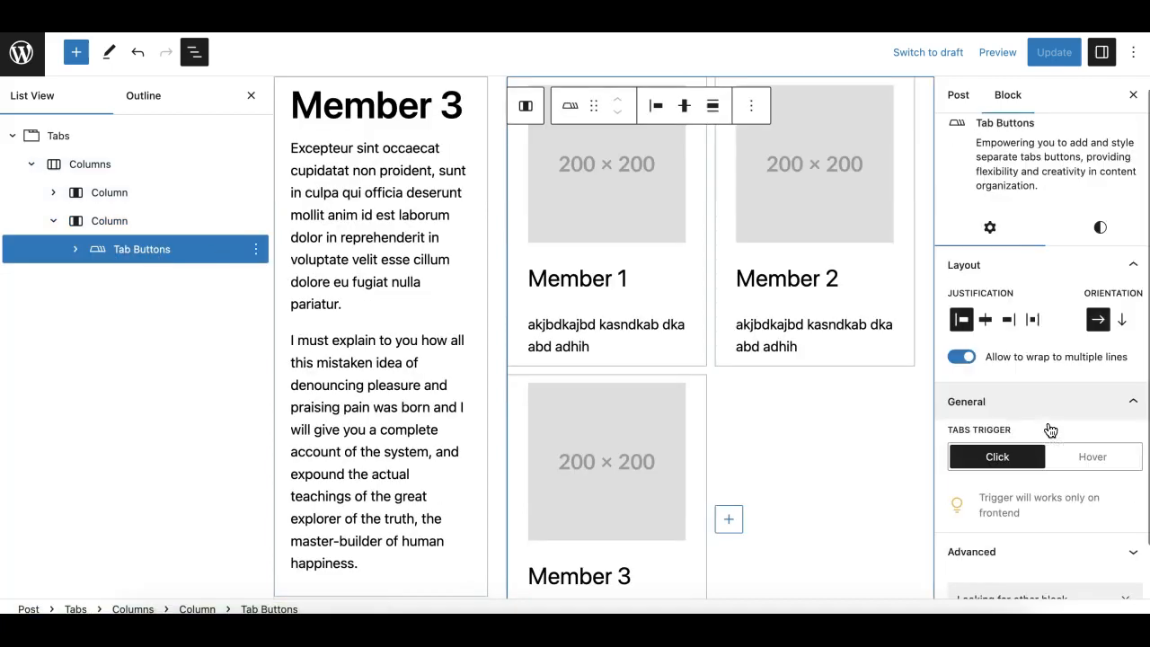
left_click(1102, 241)
scroll(1082, 323, "down", 3)
scroll(1082, 323, "down", 10)
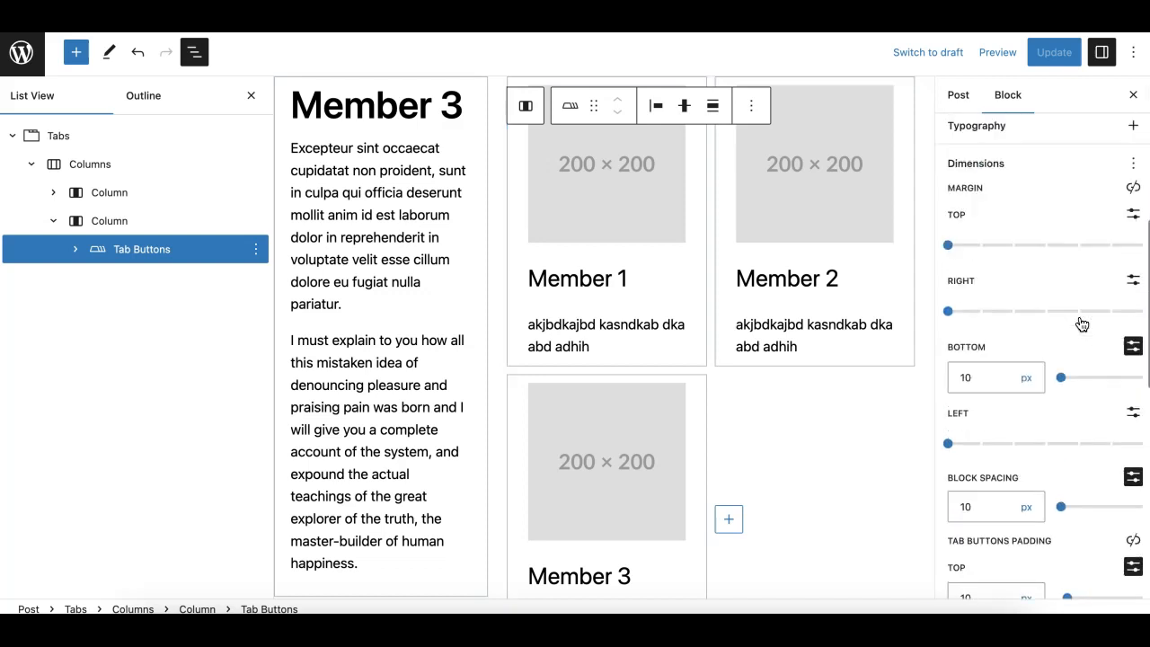
scroll(1082, 323, "up", 12)
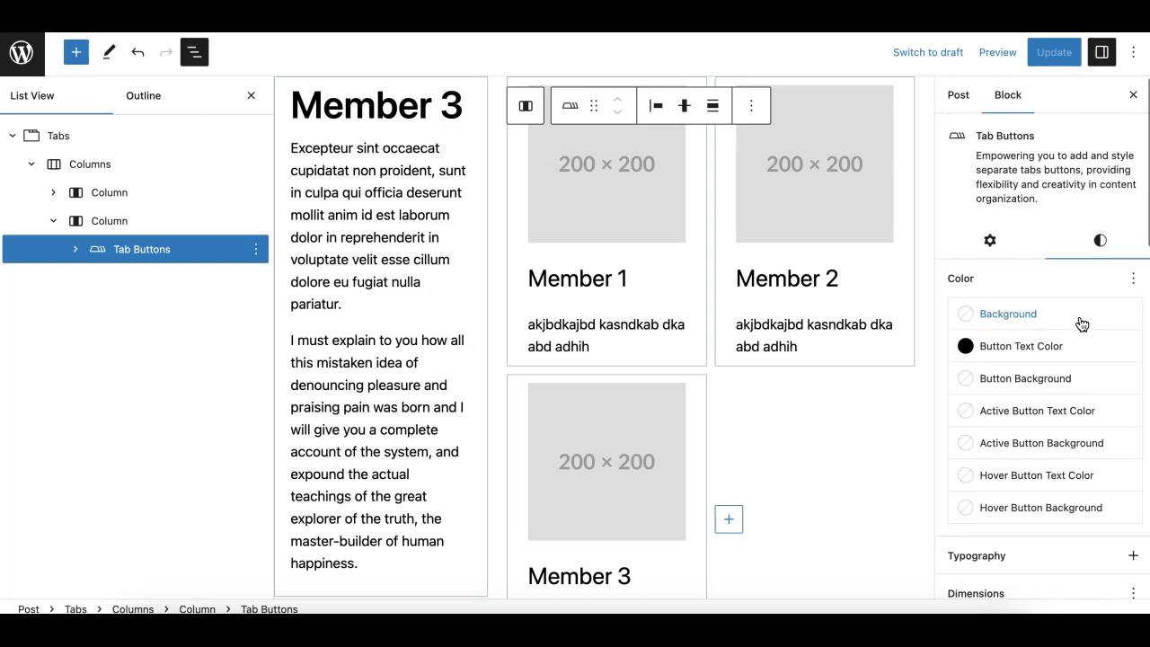
left_click(998, 451)
left_click(973, 594)
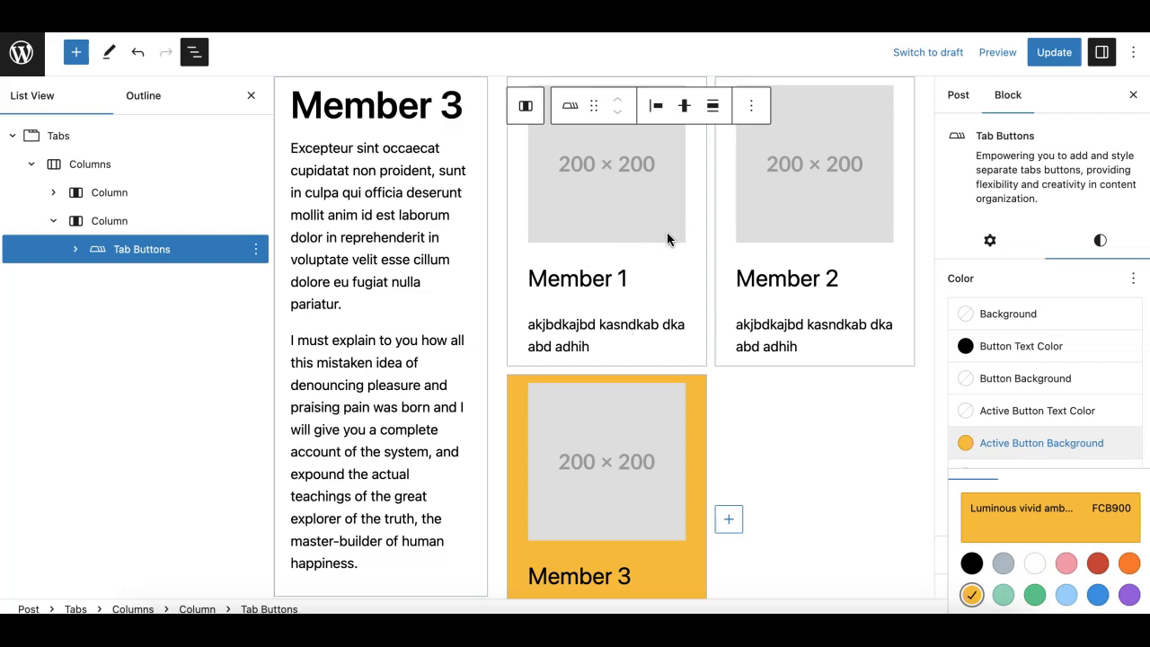
Update the post and switch between all three member tabs on the published page to check the active highlight
left_click(1055, 54)
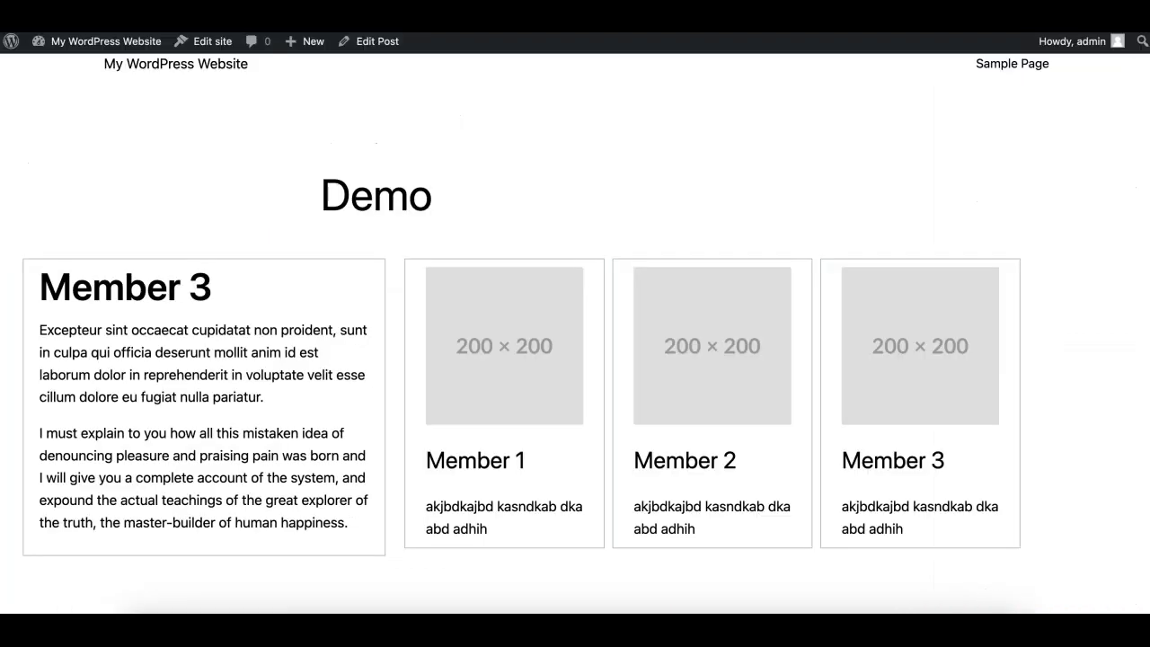
left_click(516, 300)
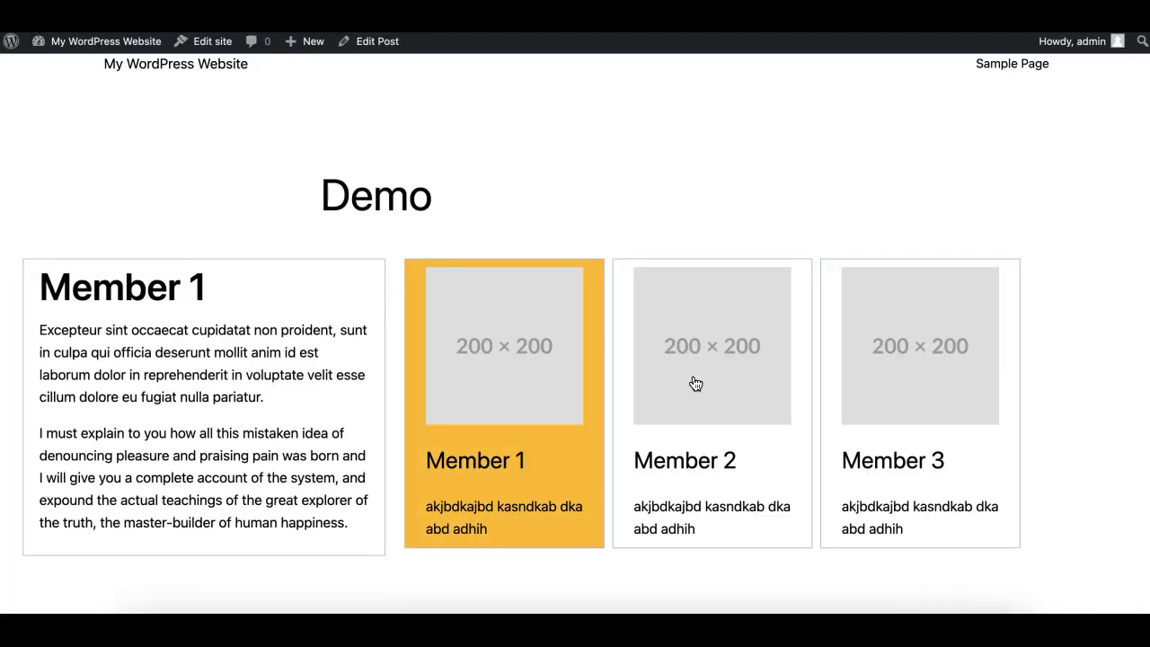
left_click(708, 395)
left_click(949, 397)
left_click(665, 422)
left_click(514, 424)
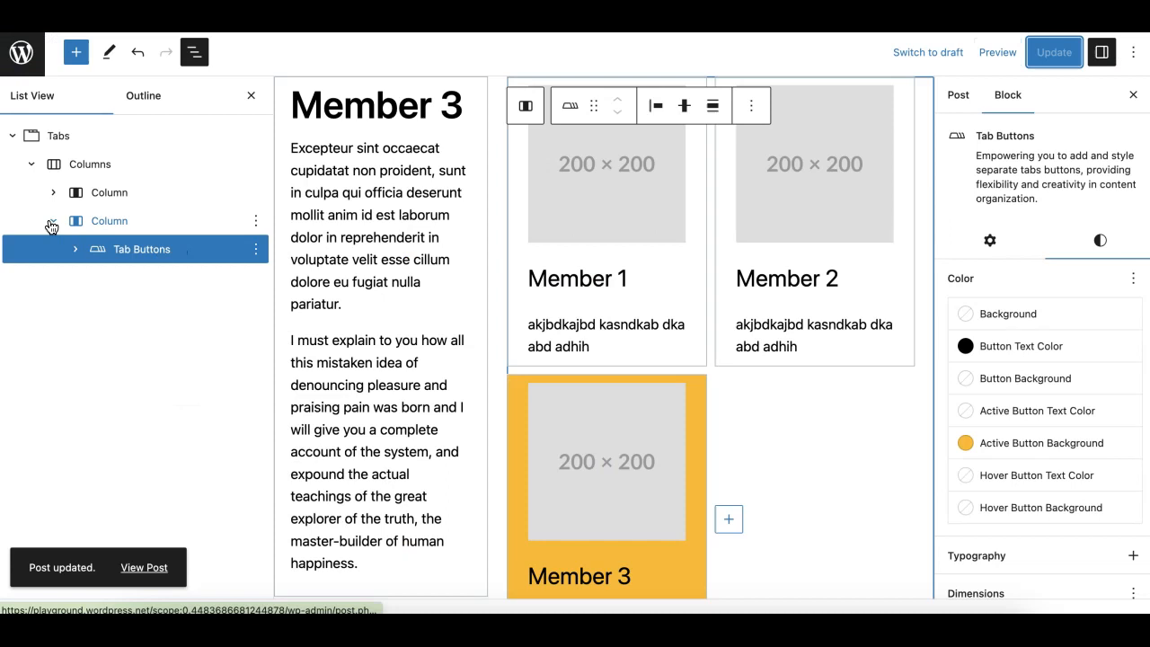
Select all three Tab Button blocks together and duplicate them
left_click(76, 250)
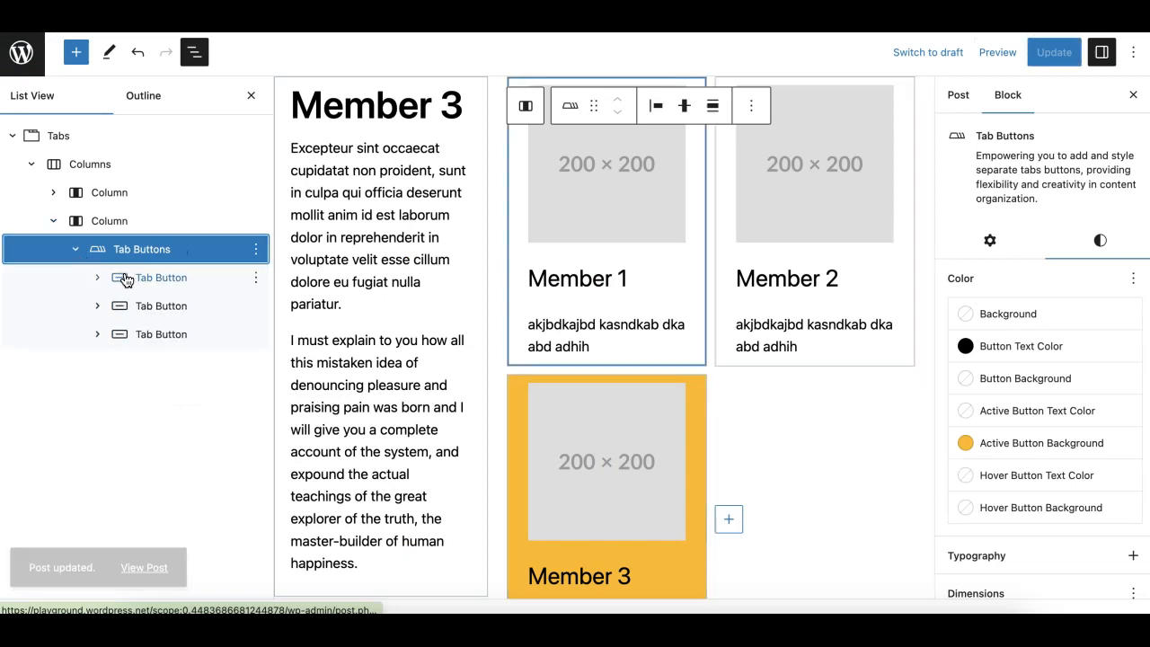
left_click(134, 277)
left_click(158, 334, "shift")
left_click(257, 278)
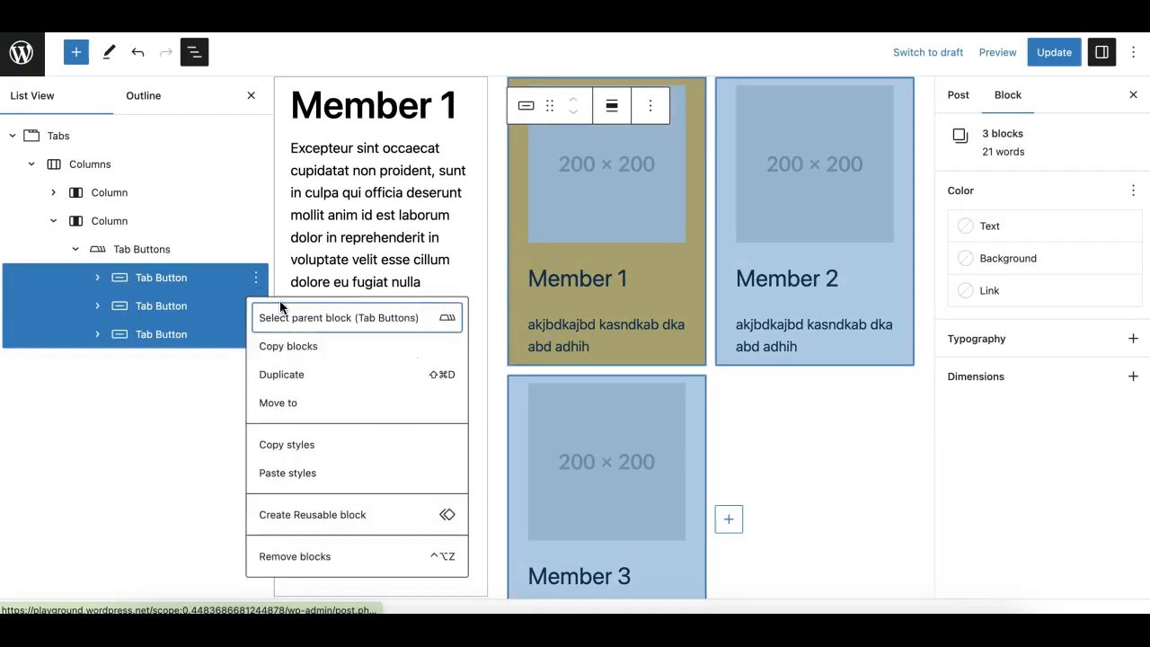
left_click(282, 375)
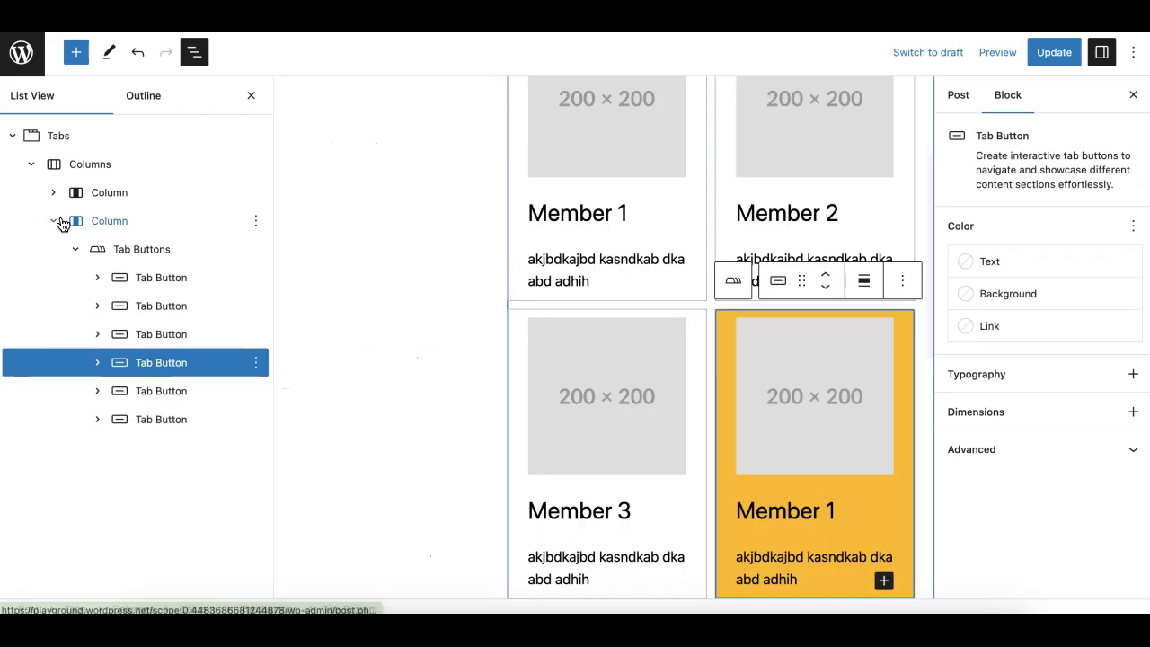
Select all three Tab Content blocks together and duplicate them to match the six tab buttons
left_click(52, 193)
left_click(75, 220)
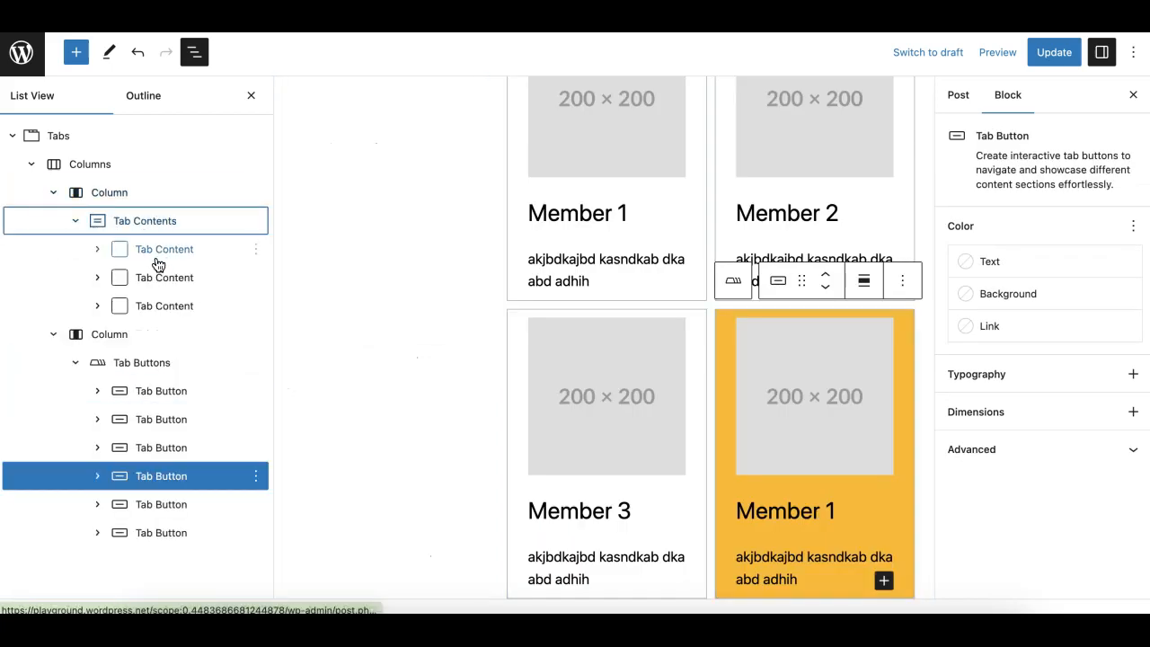
left_click(162, 251)
left_click(168, 307, "shift")
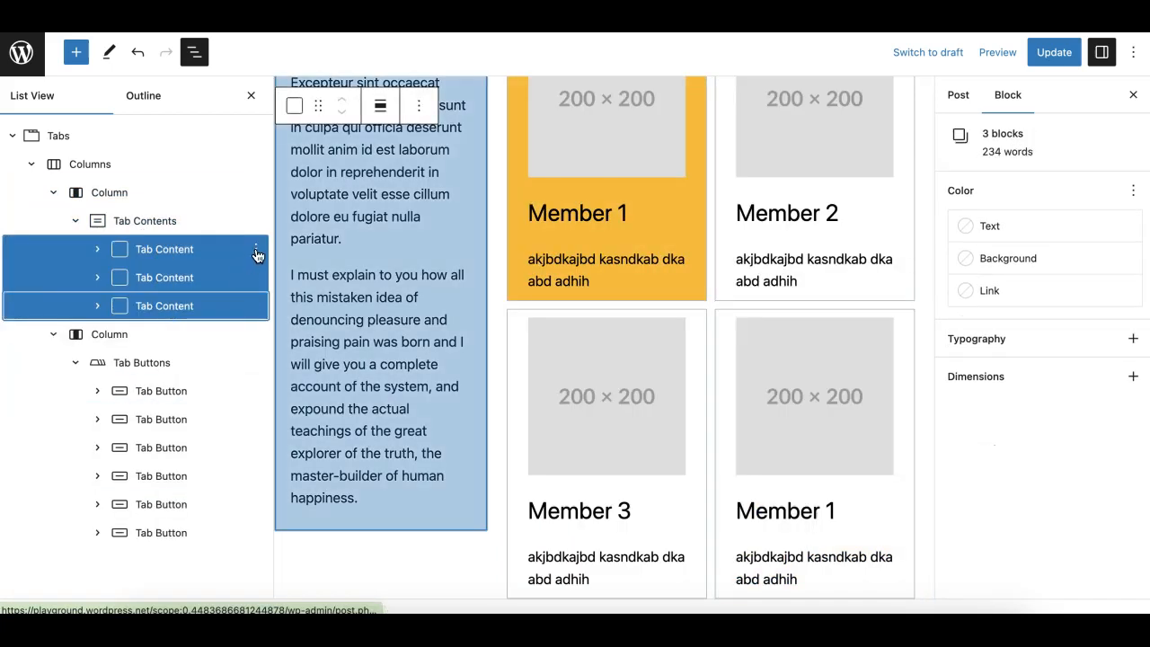
left_click(256, 254)
left_click(293, 350)
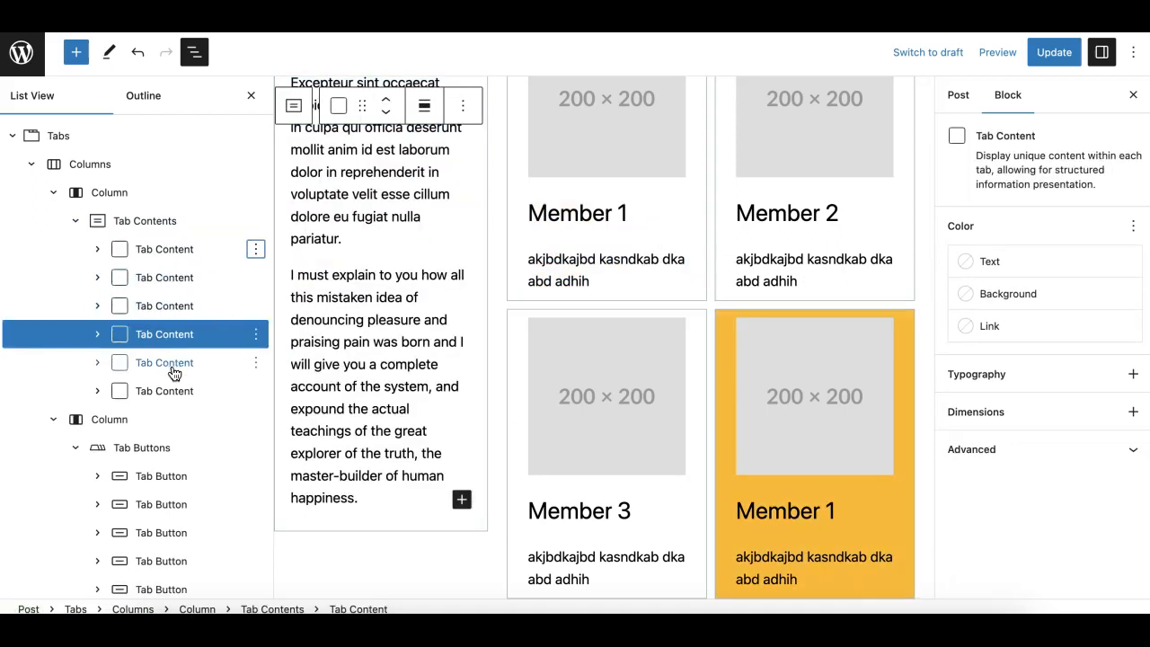
scroll(153, 519, "down", 1)
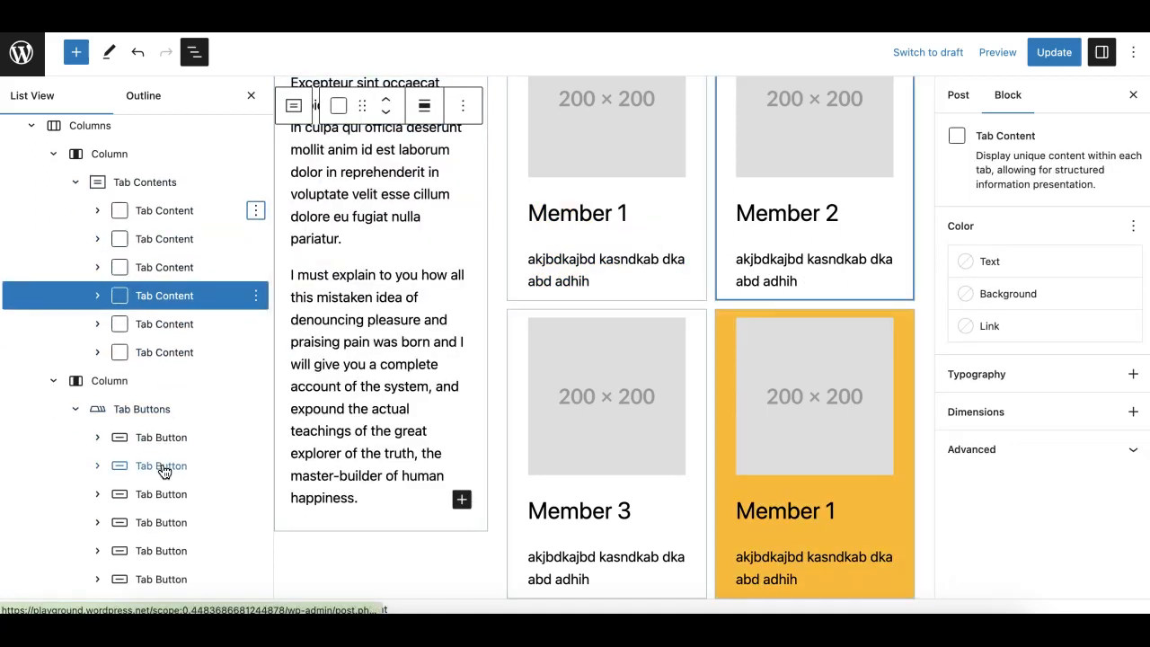
Update the post and switch among the tabs in both rows on the published page to check their contents
left_click(1054, 52)
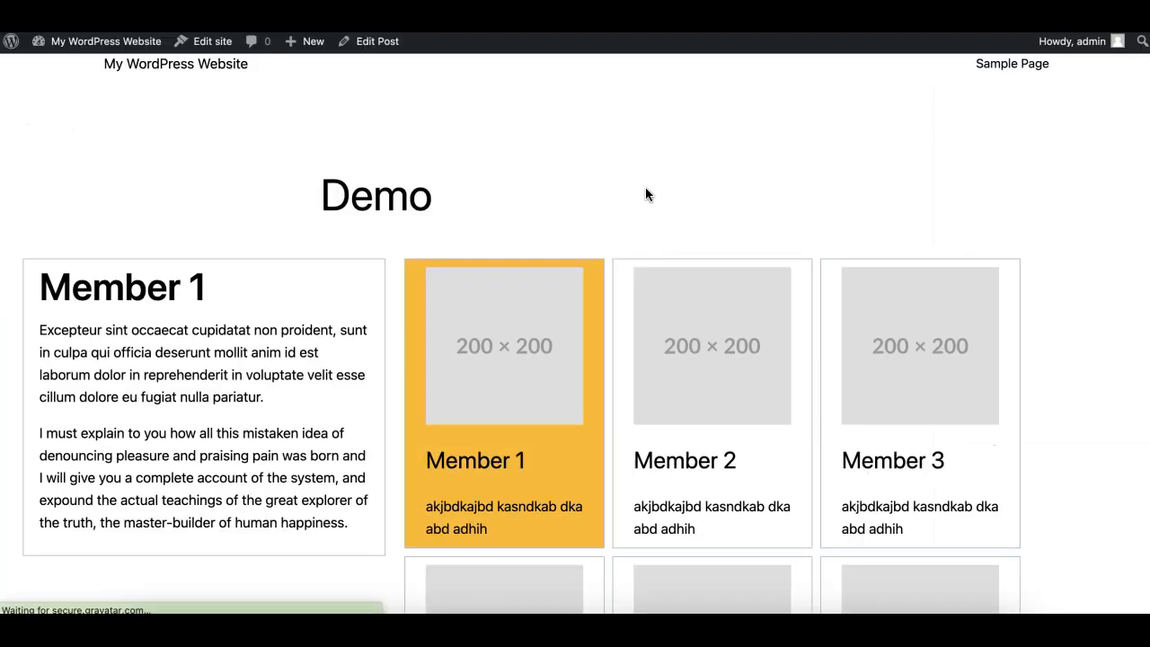
scroll(620, 314, "down", 3)
scroll(621, 317, "up", 1)
left_click(752, 379)
left_click(902, 399)
left_click(906, 219)
left_click(709, 228)
left_click(514, 217)
left_click(509, 416)
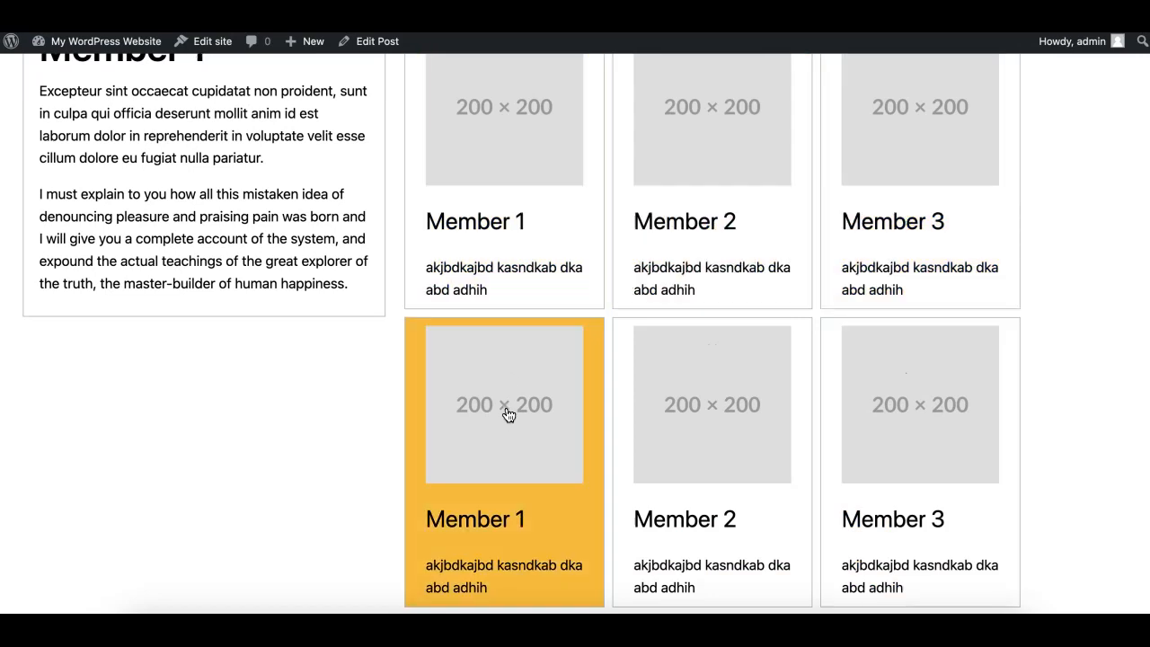
scroll(506, 414, "up", 1)
left_click(516, 211)
left_click(714, 210)
left_click(855, 223)
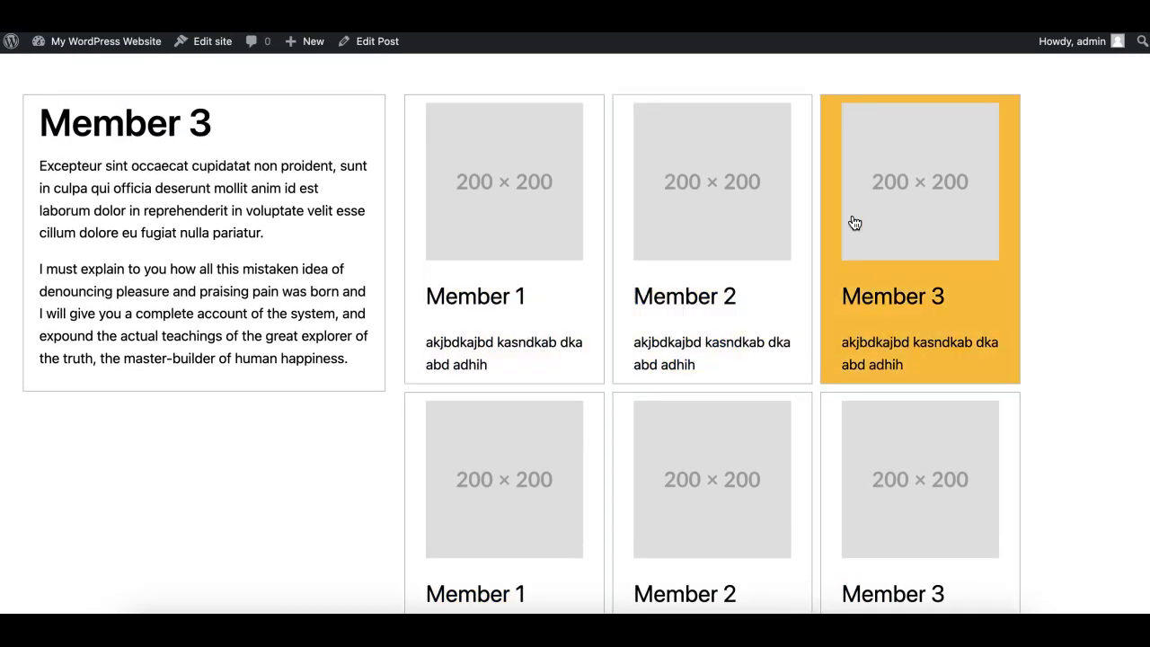
left_click(770, 422)
left_click(968, 222)
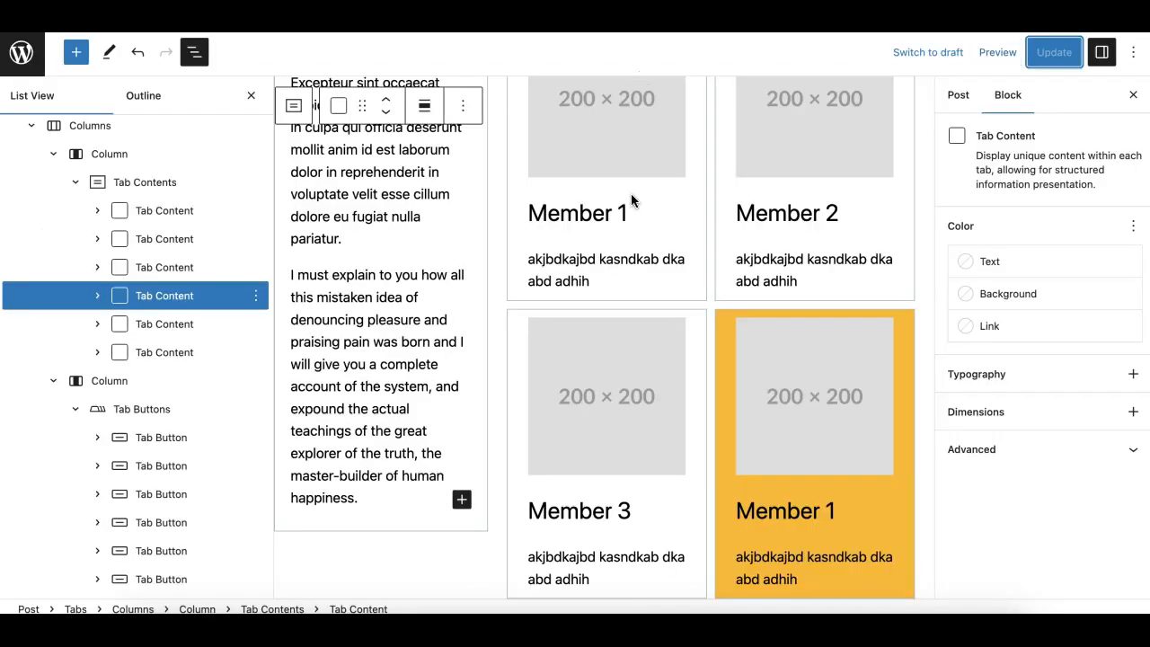
Back in the editor, collapse the Tab Contents and Tab Buttons groups in the block list
scroll(624, 215, "up", 3)
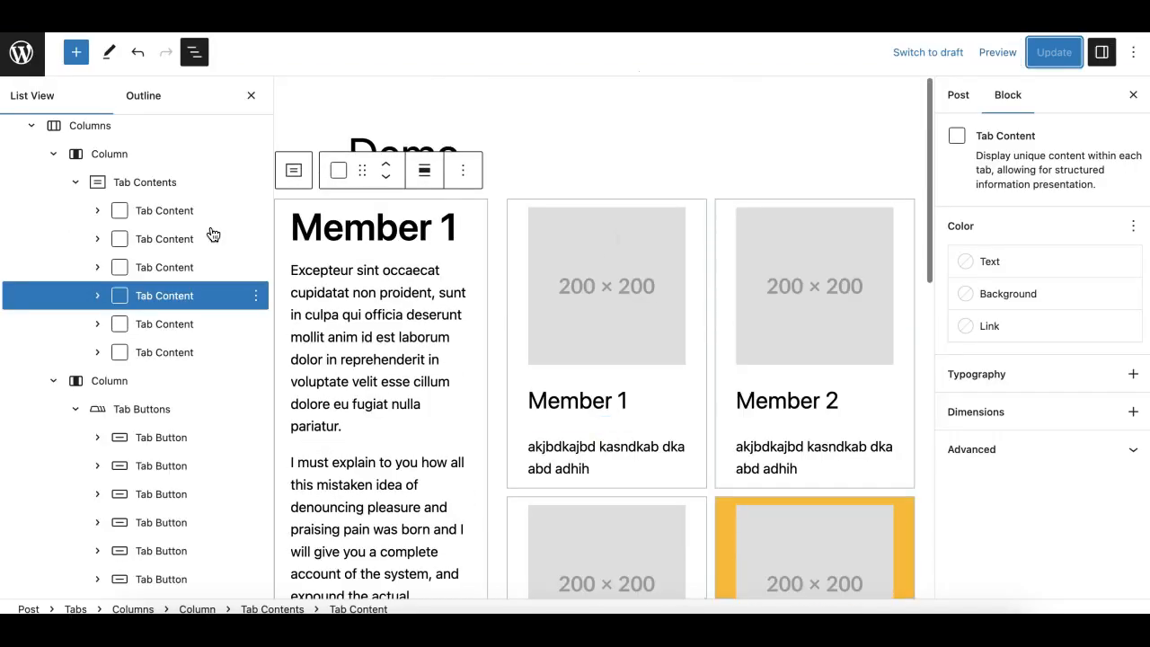
left_click(76, 183)
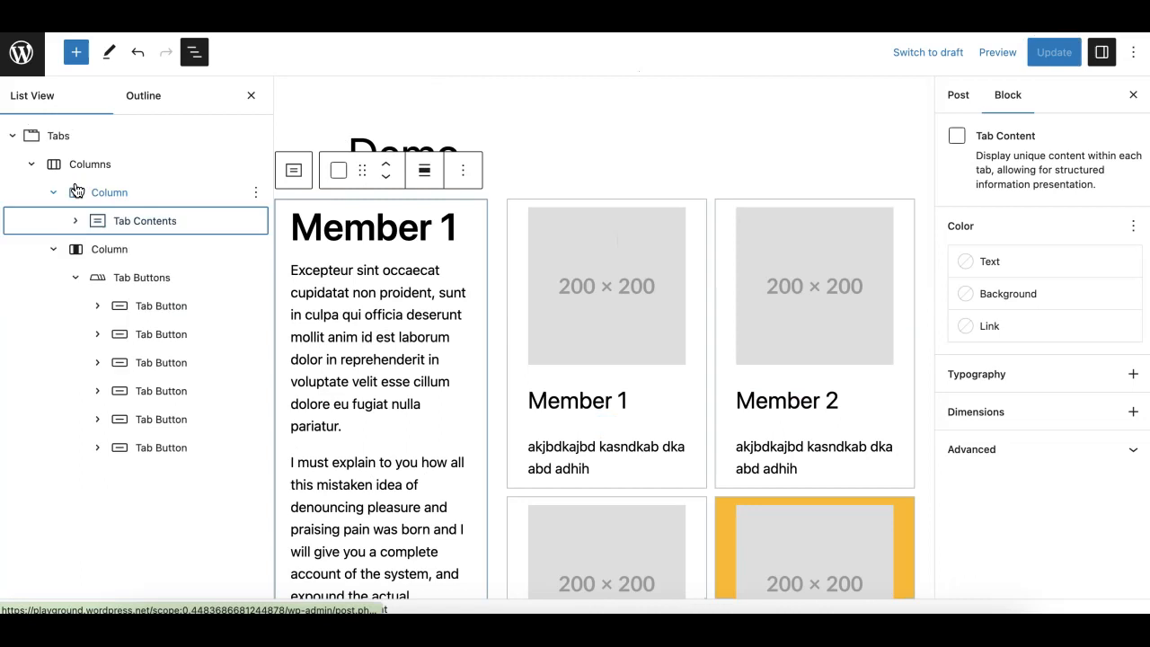
left_click(76, 281)
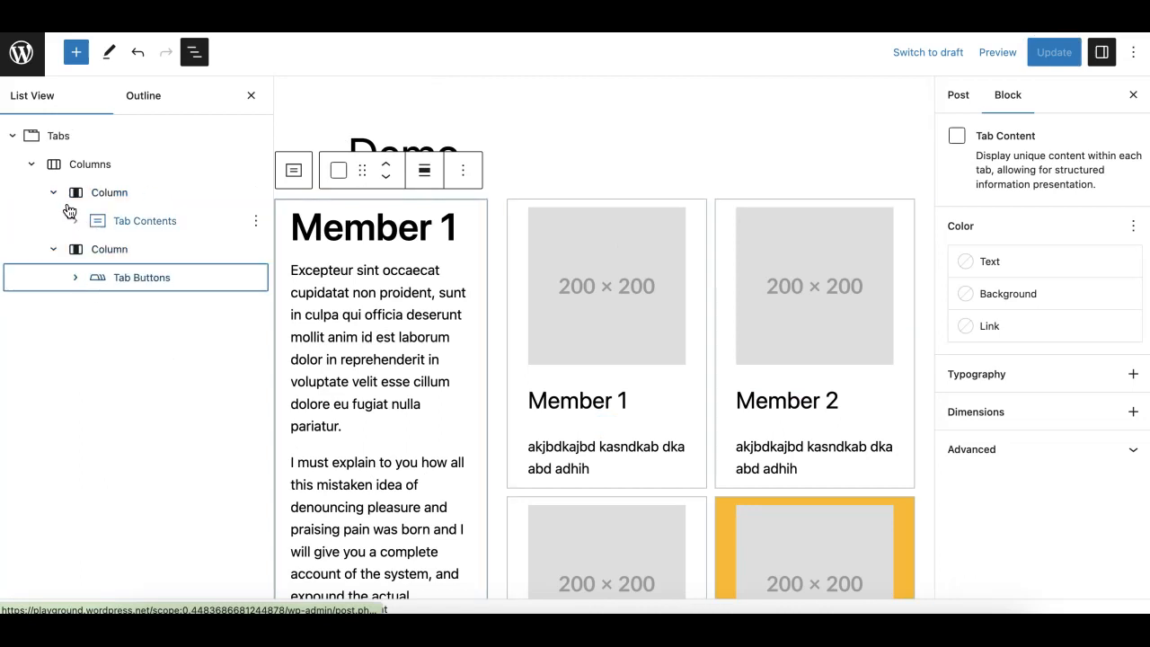